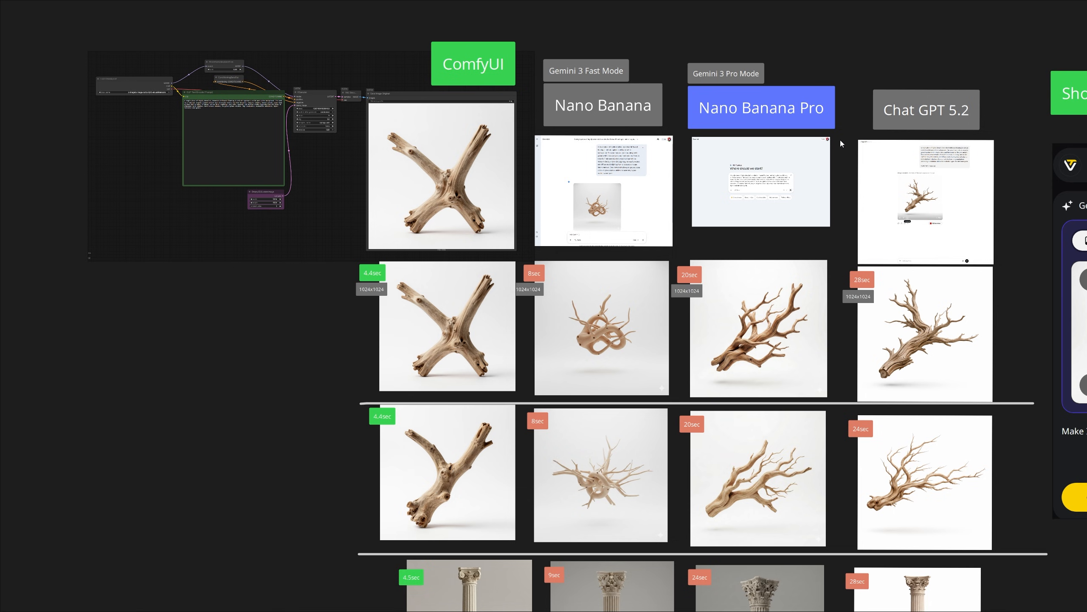
# - Review the image generator columns on the board: ComfyUI, Nano Banana, Nano Banana Pro and Chat GPT 5.2
pyautogui.scroll(2, 471, 75)
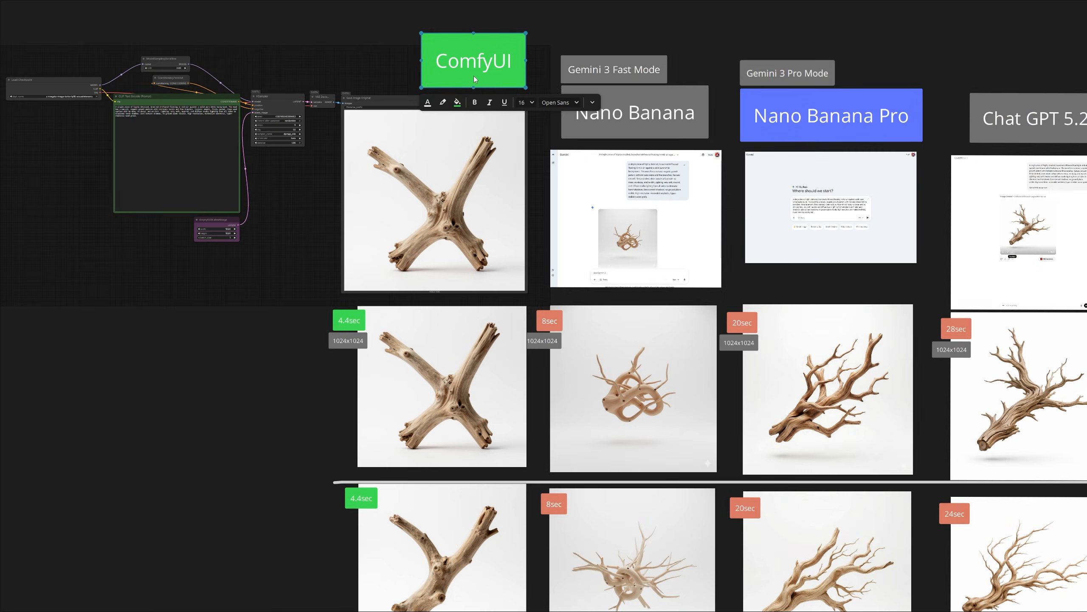
pyautogui.click(667, 115)
pyautogui.hscroll(5, 733, 108)
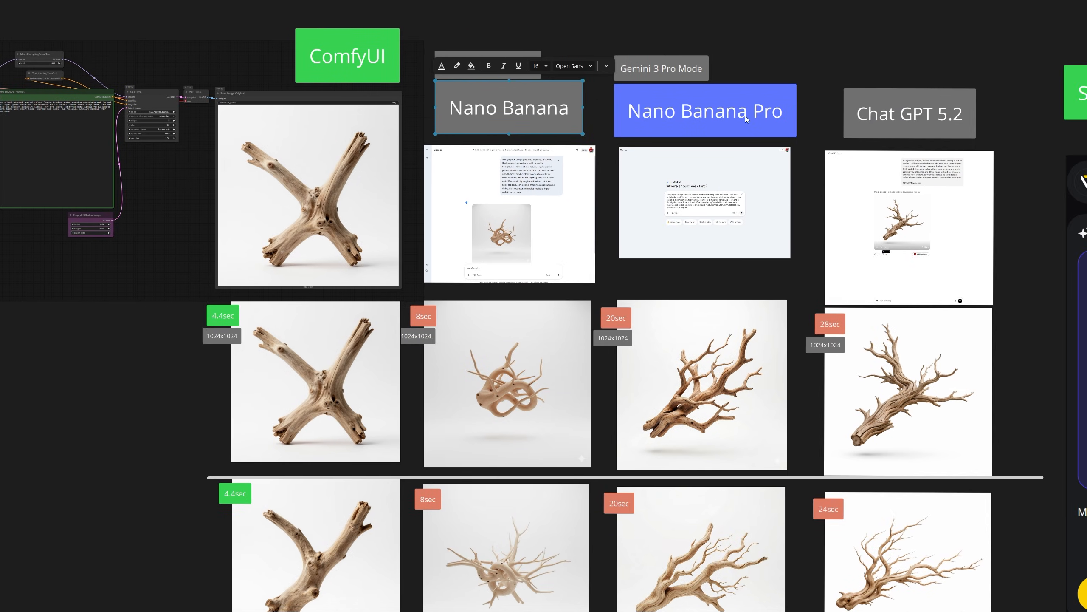
pyautogui.click(745, 115)
pyautogui.click(937, 120)
pyautogui.hscroll(3, 569, 247)
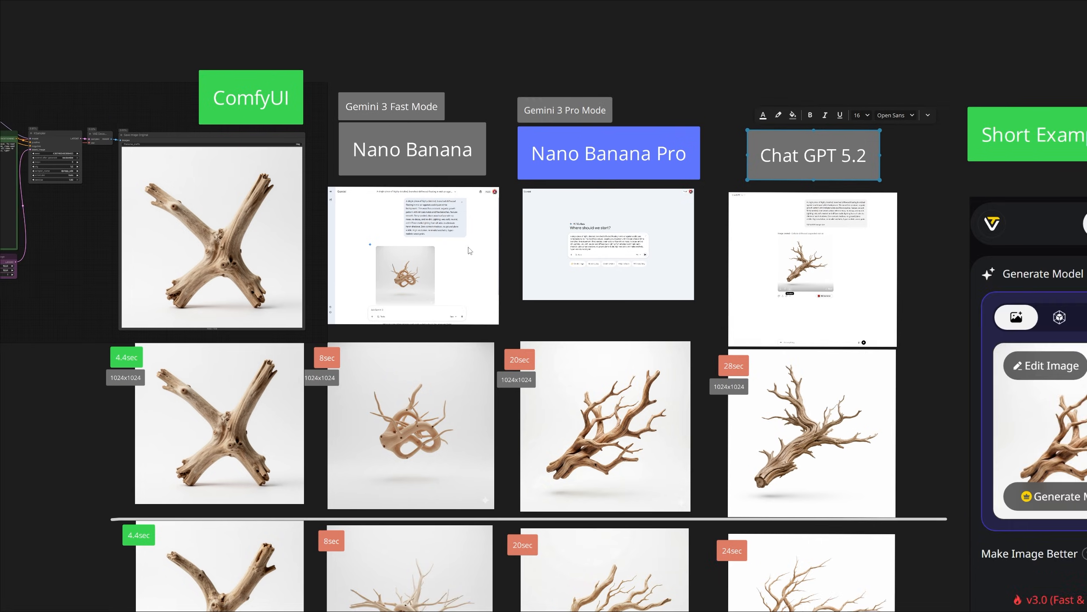
# - Examine the driftwood prompt and mode selection in the Gemini screenshots for Nano Banana and Nano Banana Pro
pyautogui.scroll(3, 460, 148)
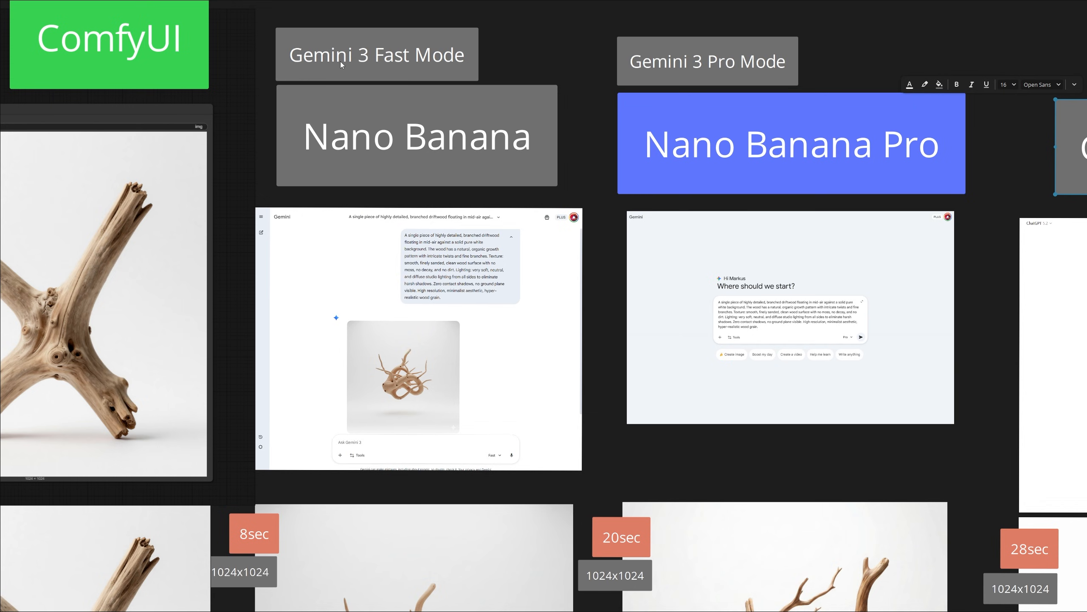
pyautogui.scroll(3, 471, 386)
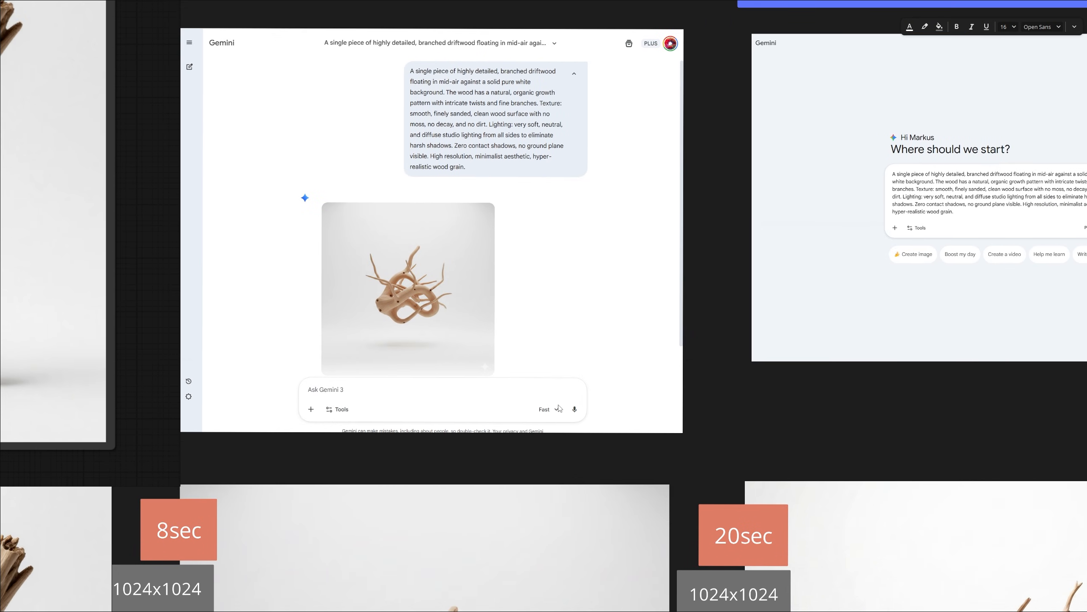
pyautogui.scroll(2, 579, 184)
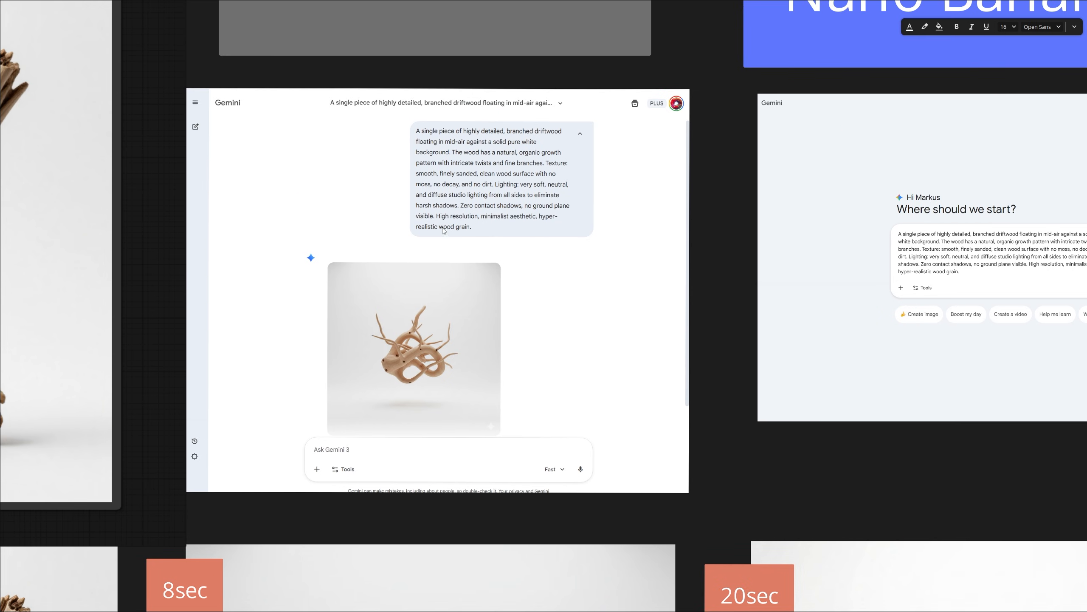
pyautogui.scroll(-1, 702, 256)
pyautogui.moveTo(826, 199); pyautogui.dragTo(514, 265, button='middle')
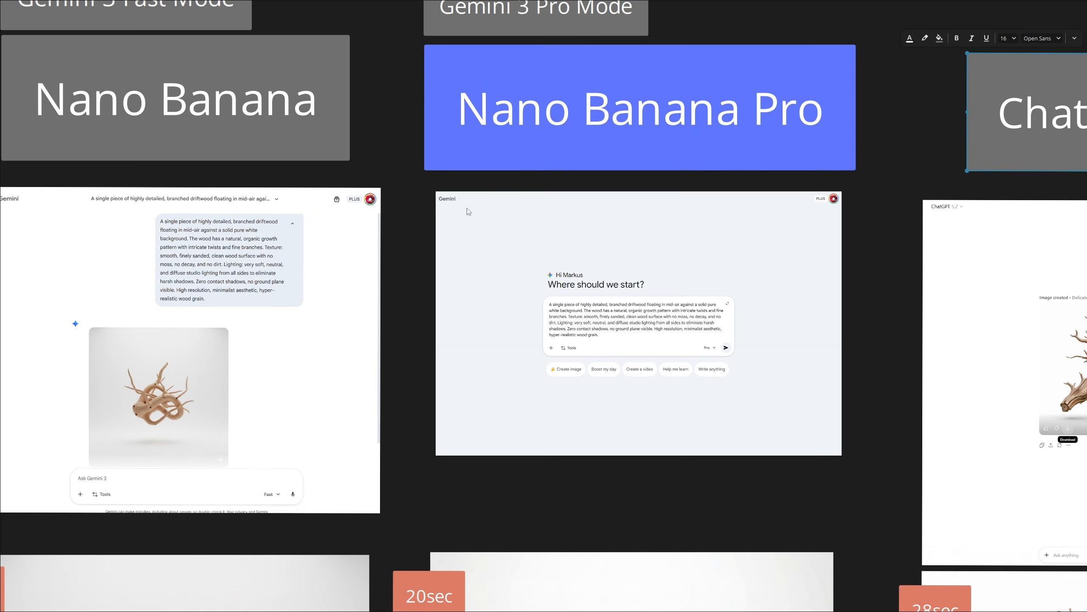
pyautogui.scroll(4, 628, 306)
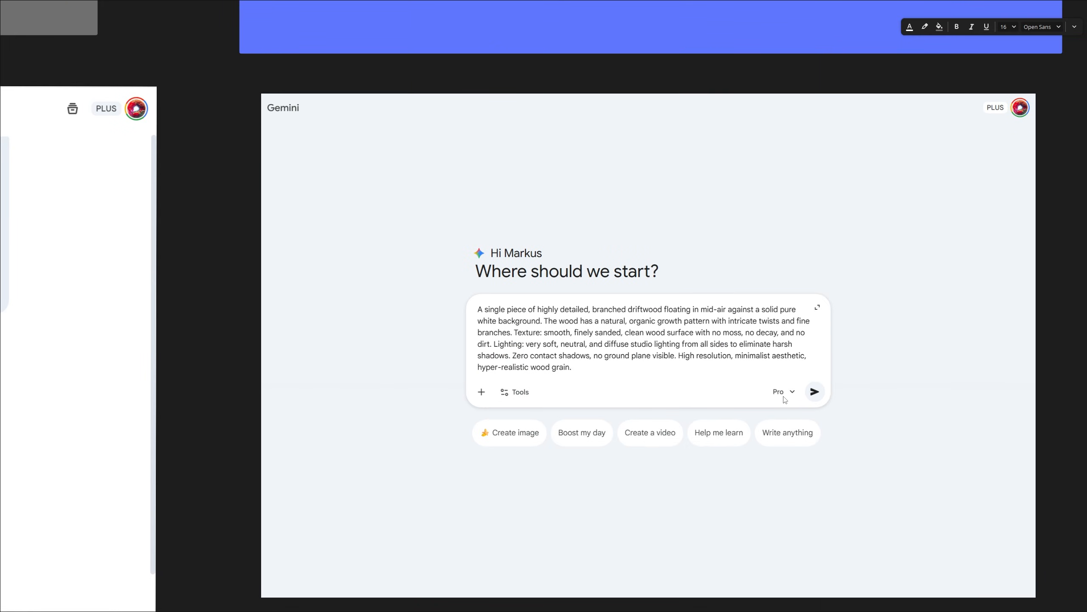
pyautogui.scroll(-2, 784, 399)
pyautogui.moveTo(643, 99); pyautogui.dragTo(644, 107)
# - Examine the driftwood prompt and generated image in the Chat GPT 5.2 screenshot
pyautogui.moveTo(837, 325); pyautogui.dragTo(205, 266, button='middle')
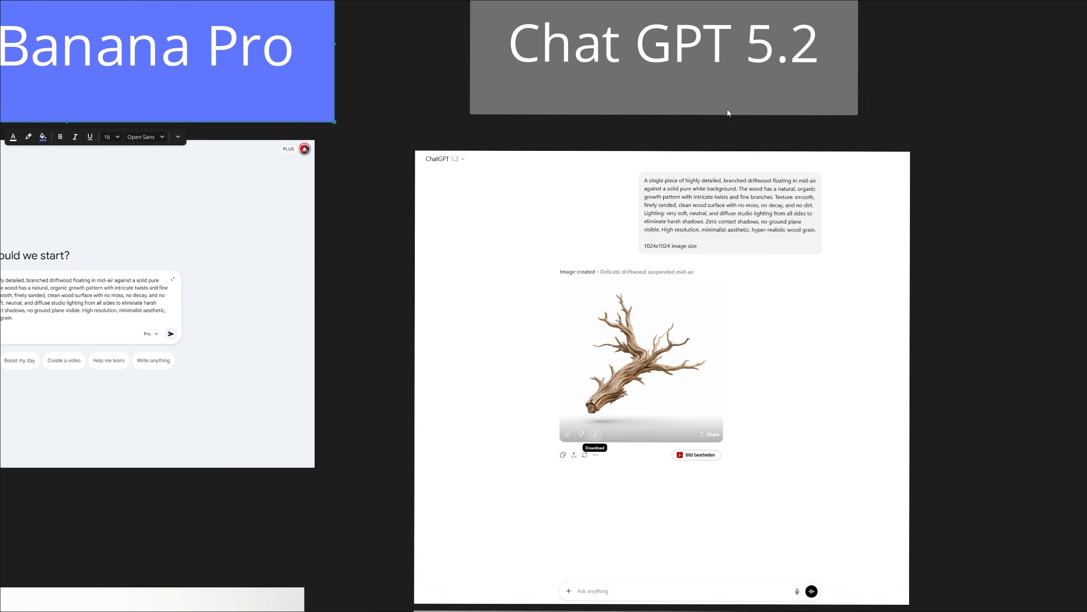
pyautogui.moveTo(713, 46); pyautogui.dragTo(733, 117, button='middle')
pyautogui.scroll(1, 736, 120)
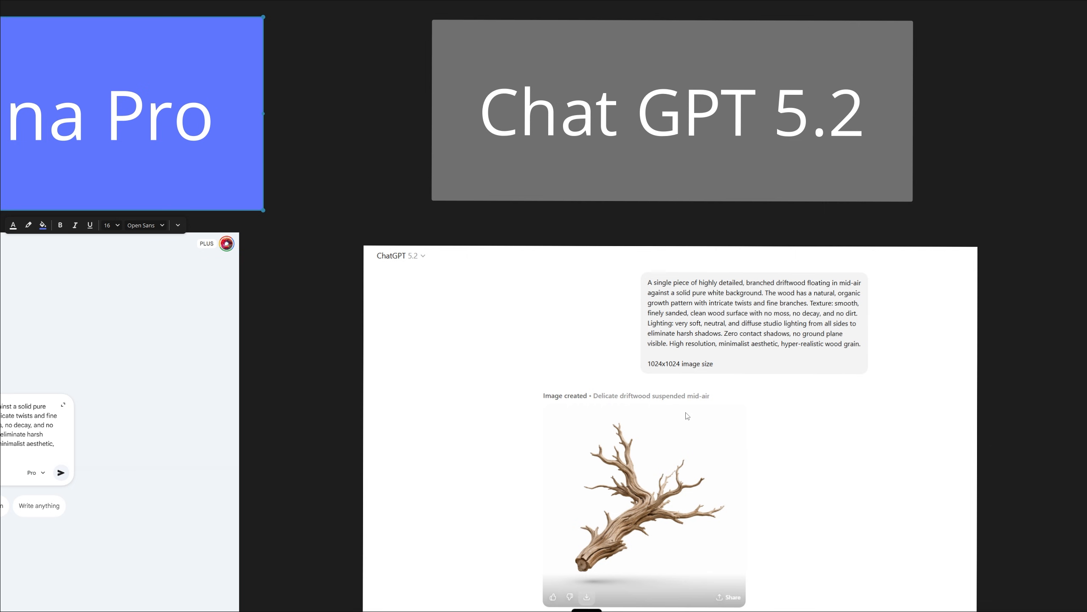
pyautogui.scroll(-3, 664, 467)
pyautogui.scroll(-2, 253, 422)
# - Examine the ComfyUI node workflow and its driftwood output image
pyautogui.moveTo(253, 422); pyautogui.dragTo(789, 286, button='middle')
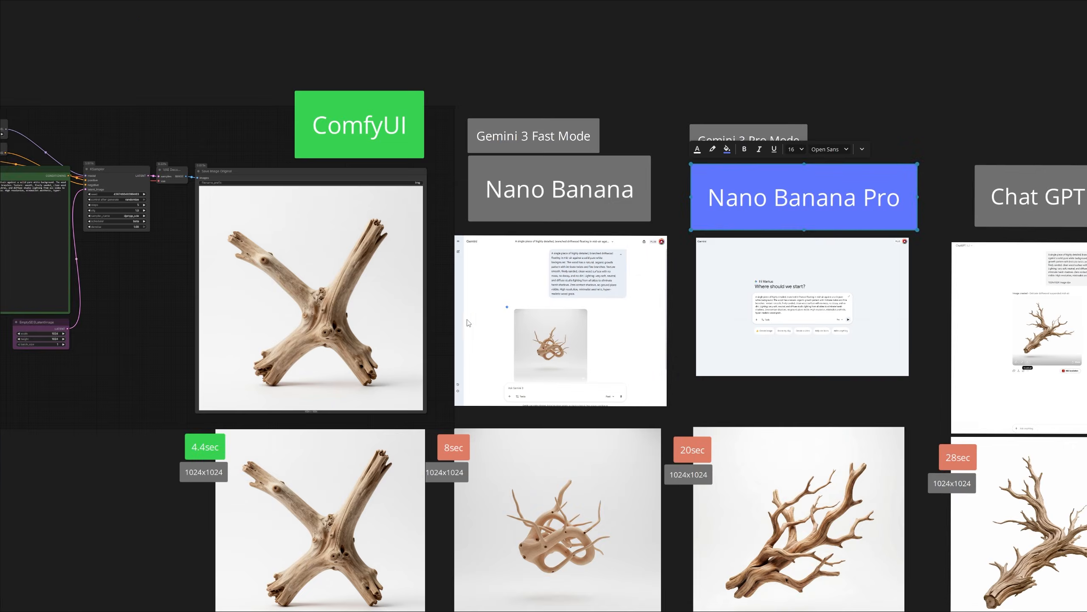
pyautogui.moveTo(333, 225); pyautogui.dragTo(652, 228, button='middle')
pyautogui.scroll(1, 703, 140)
pyautogui.moveTo(555, 207); pyautogui.dragTo(648, 209, button='middle')
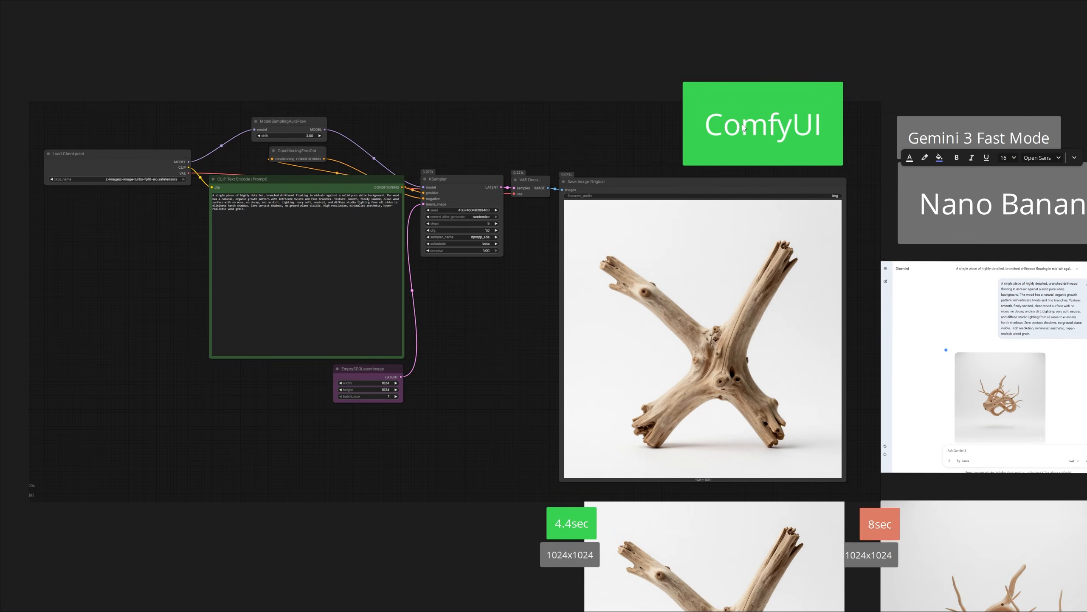
pyautogui.moveTo(743, 124); pyautogui.dragTo(747, 132)
pyautogui.moveTo(377, 306); pyautogui.dragTo(507, 289, button='middle')
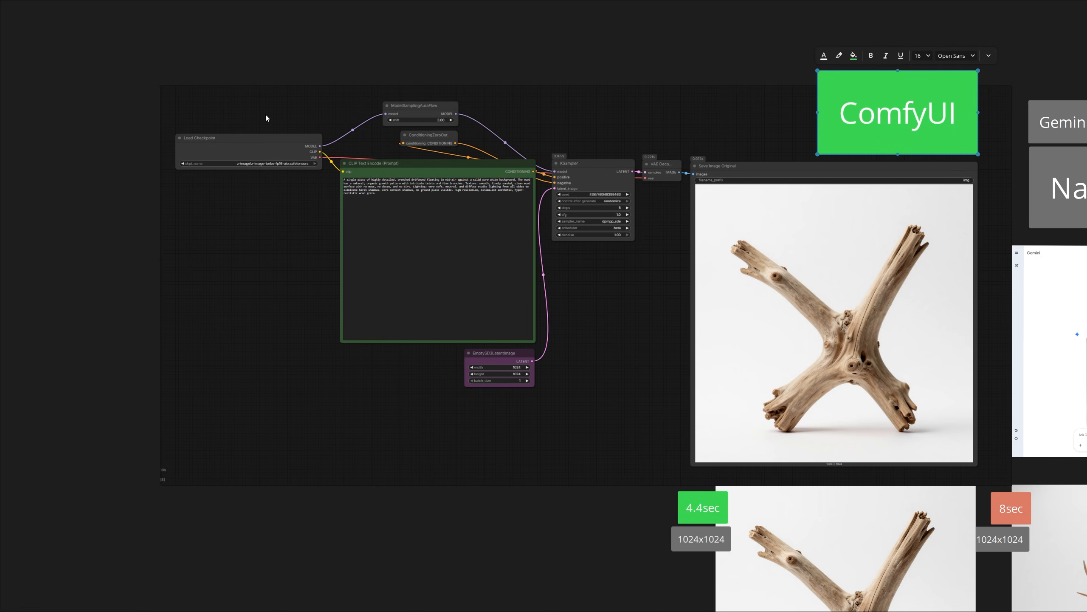
pyautogui.moveTo(233, 44); pyautogui.dragTo(661, 418)
pyautogui.moveTo(730, 284); pyautogui.dragTo(644, 274, button='middle')
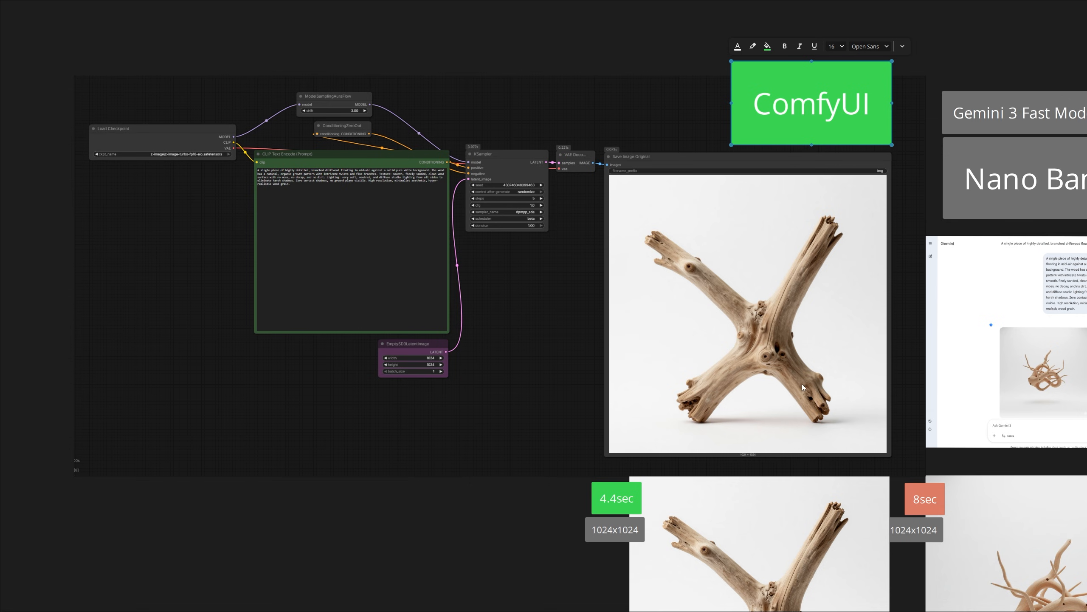
# - Compare the driftwood images and generation times of all four generators across both test rows
pyautogui.scroll(-4, 782, 306)
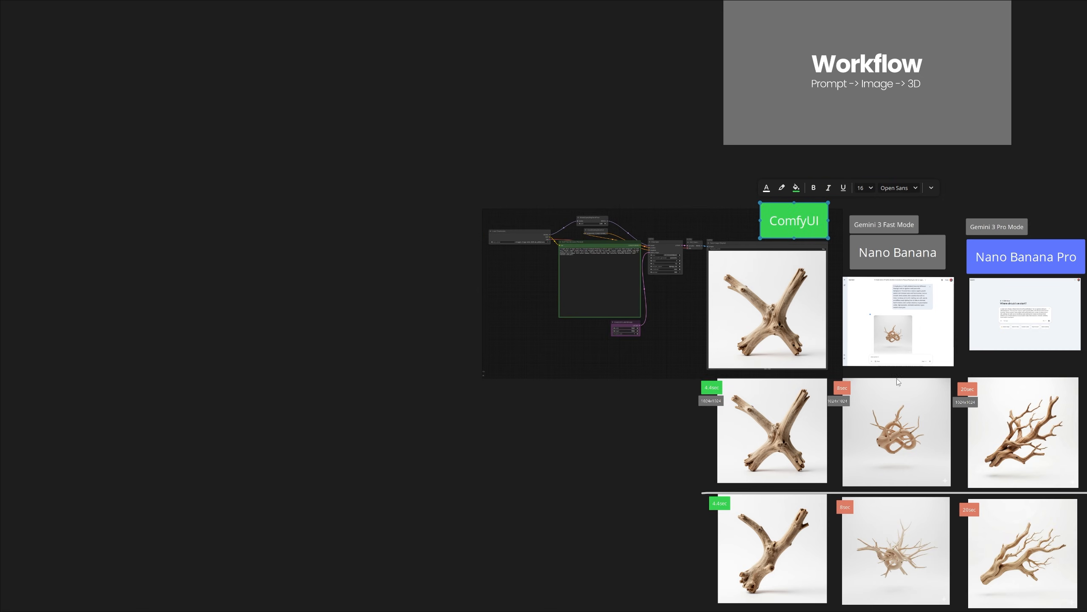
pyautogui.moveTo(886, 428); pyautogui.dragTo(620, 280, button='middle')
pyautogui.scroll(4, 669, 276)
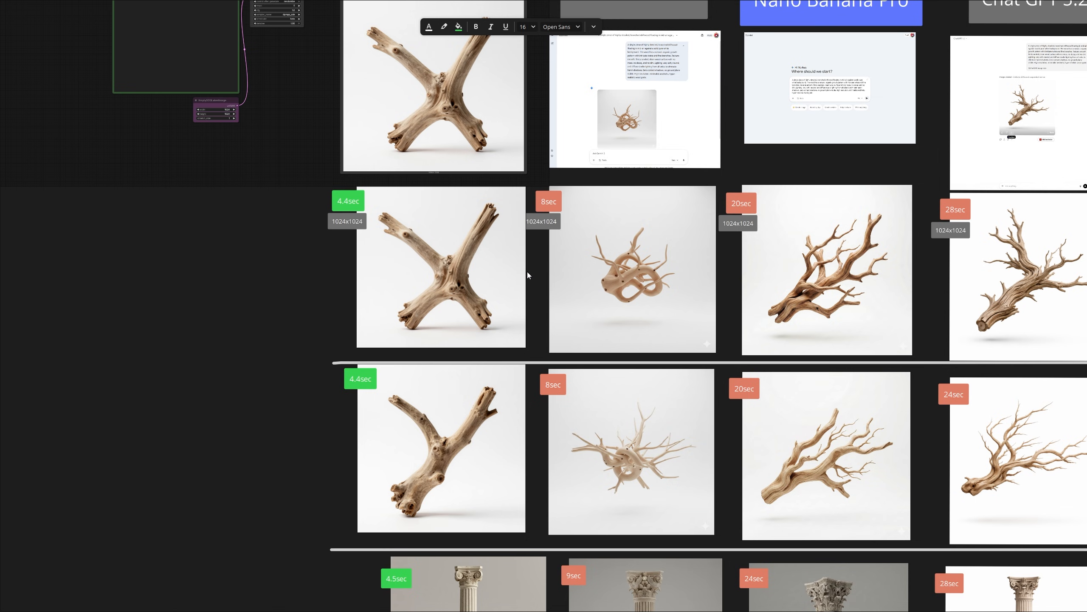
pyautogui.moveTo(537, 267); pyautogui.dragTo(441, 266, button='middle')
pyautogui.scroll(2, 438, 251)
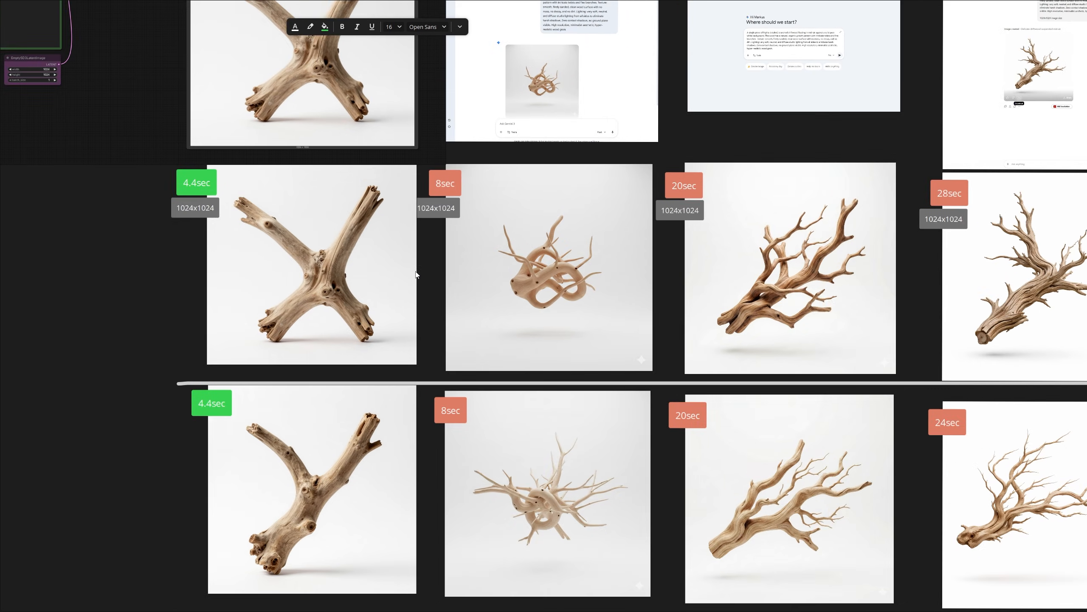
pyautogui.scroll(-2, 505, 276)
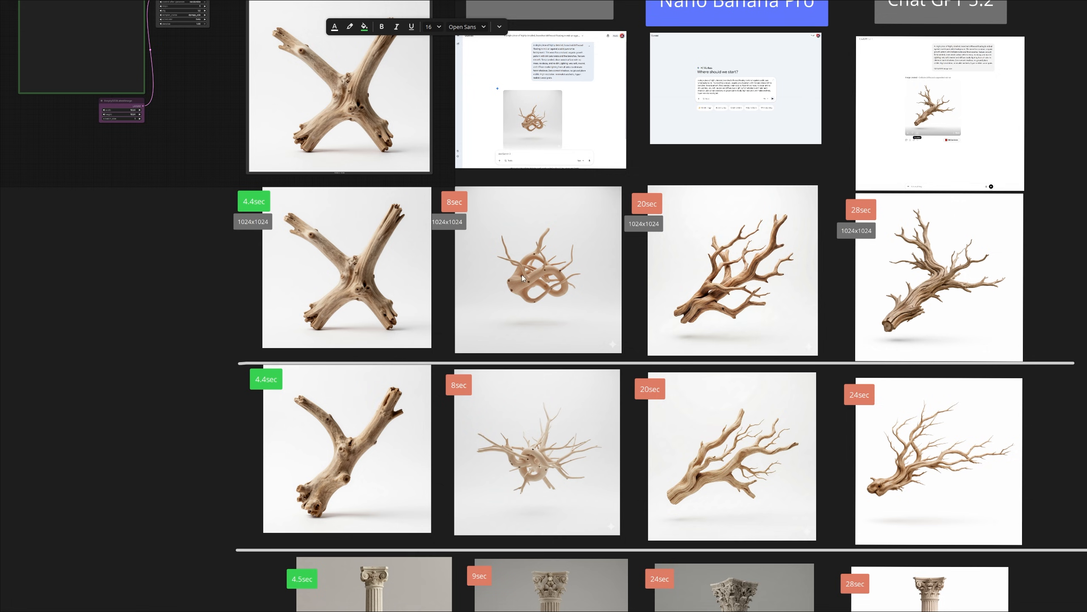
pyautogui.click(258, 209)
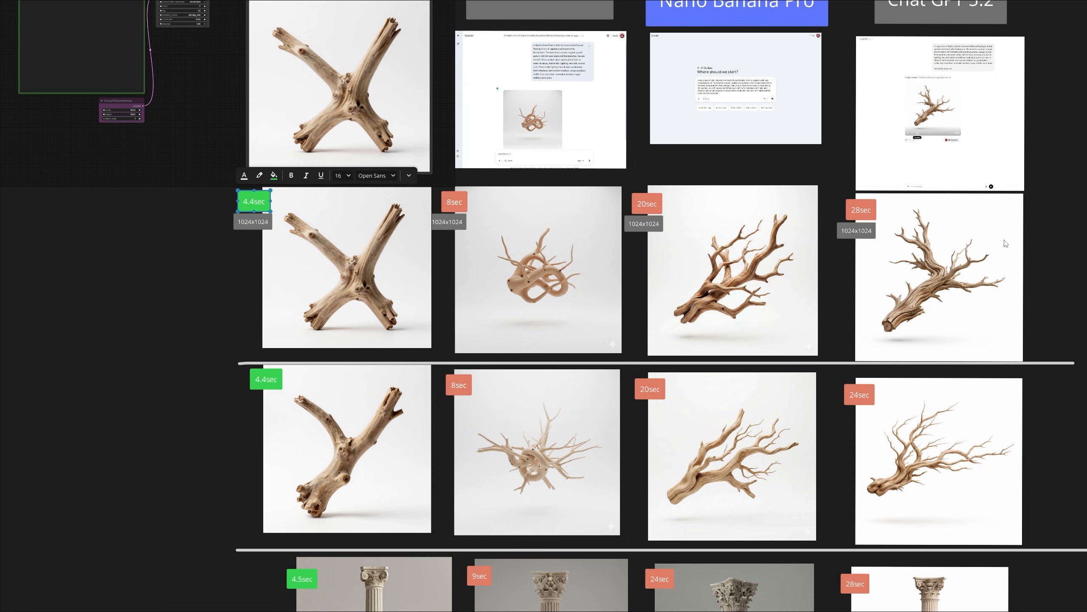
pyautogui.scroll(2, 261, 210)
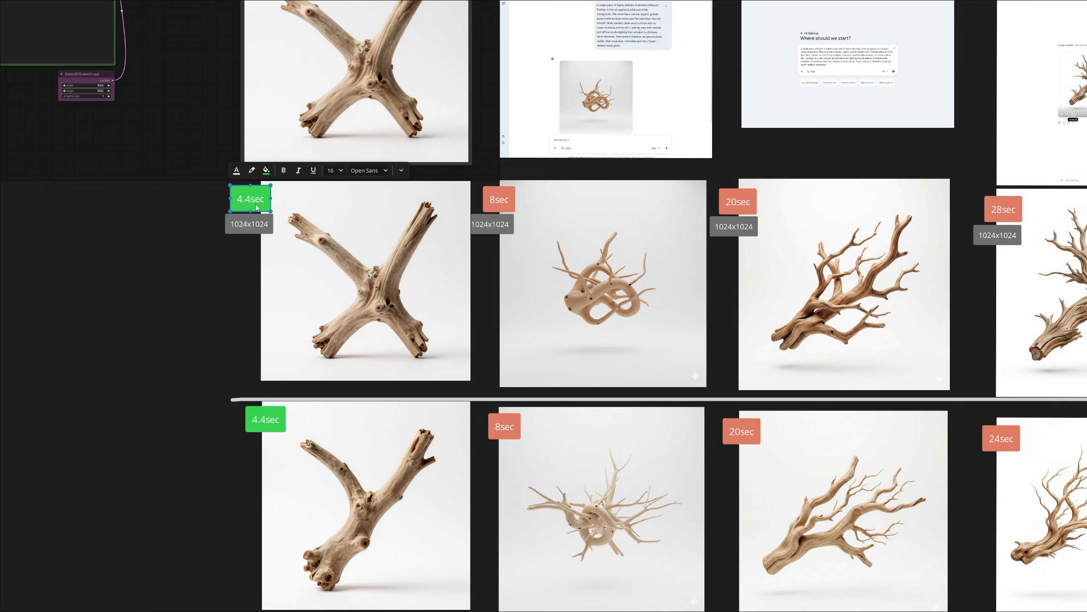
pyautogui.moveTo(468, 279); pyautogui.dragTo(360, 336, button='middle')
pyautogui.click(345, 258)
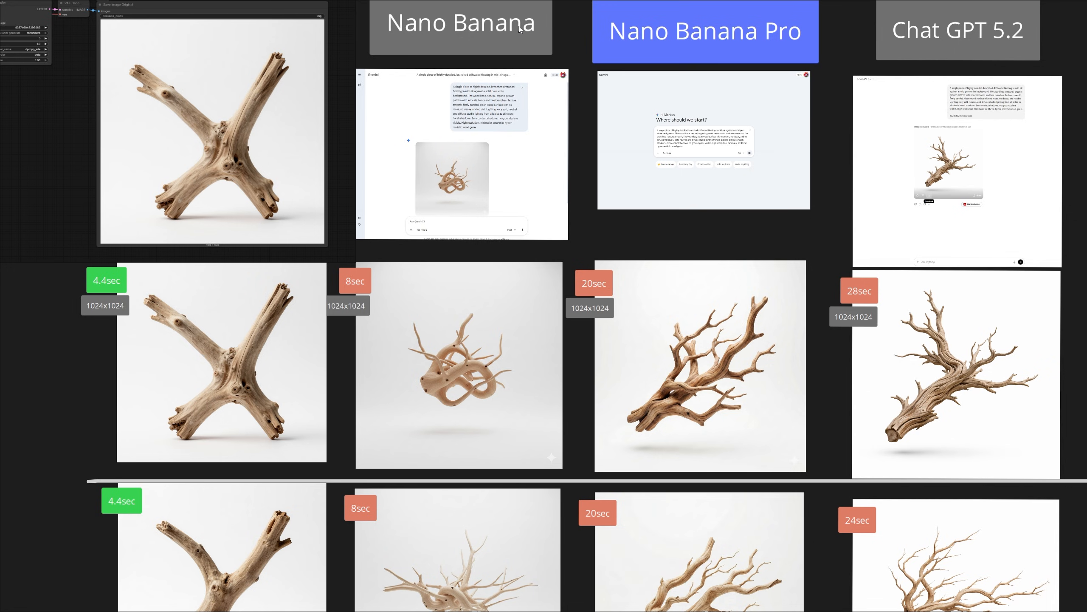
pyautogui.moveTo(493, 361); pyautogui.dragTo(490, 321, button='middle')
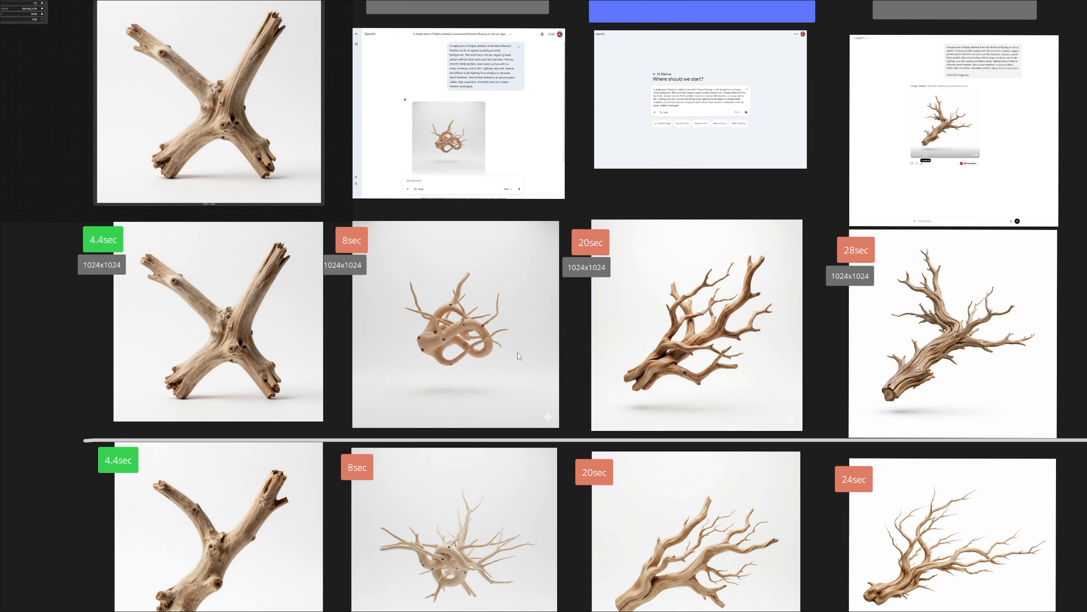
pyautogui.moveTo(481, 400); pyautogui.dragTo(481, 393, button='middle')
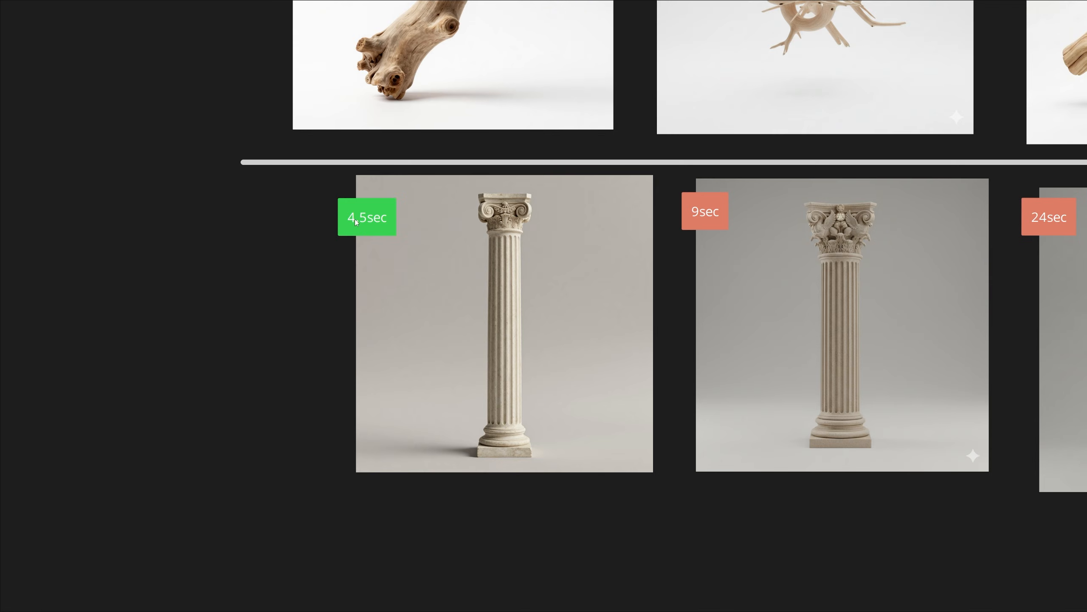
# - Compare the classical column images and generation times of the four generators
pyautogui.scroll(-2, 372, 239)
pyautogui.moveTo(650, 263); pyautogui.dragTo(435, 261, button='middle')
pyautogui.scroll(1, 676, 294)
pyautogui.moveTo(742, 298); pyautogui.dragTo(644, 292, button='middle')
pyautogui.scroll(2, 567, 279)
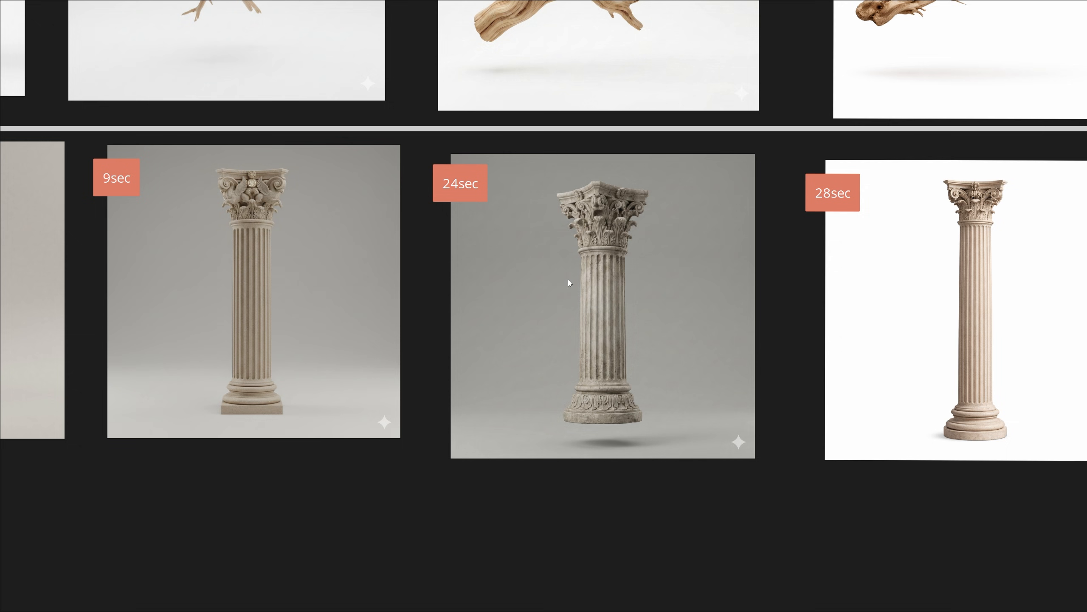
pyautogui.scroll(-3, 562, 291)
pyautogui.moveTo(457, 193); pyautogui.dragTo(546, 291, button='middle')
pyautogui.scroll(-1, 367, 181)
pyautogui.moveTo(368, 181); pyautogui.dragTo(411, 287, button='middle')
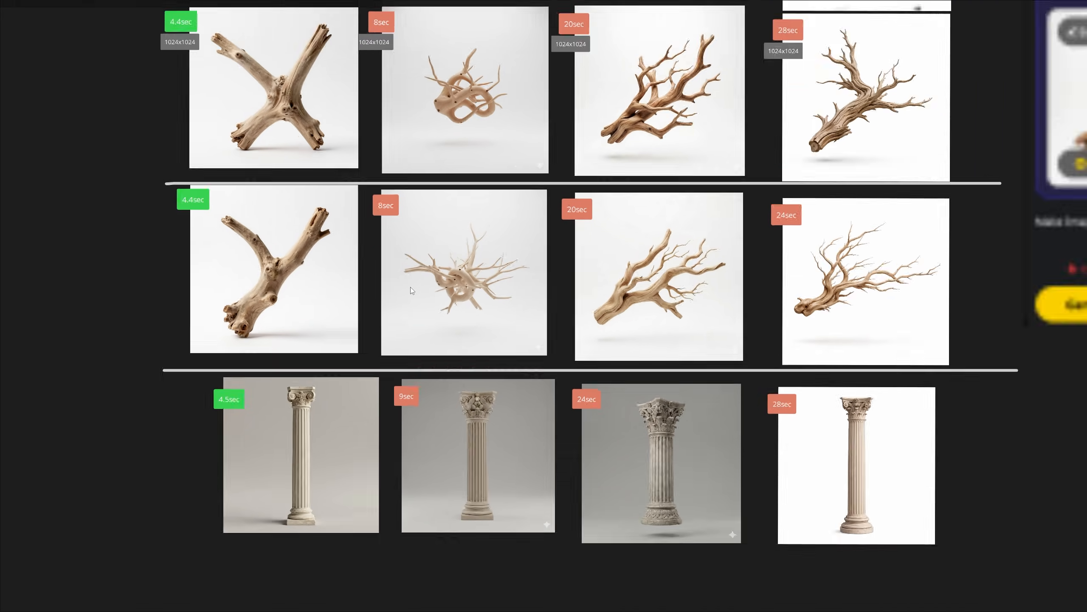
# - Go over the whole generator comparison again, from the ComfyUI column to the Short Example in Tripo section
pyautogui.scroll(-1, 372, 96)
pyautogui.moveTo(372, 96); pyautogui.dragTo(501, 454, button='middle')
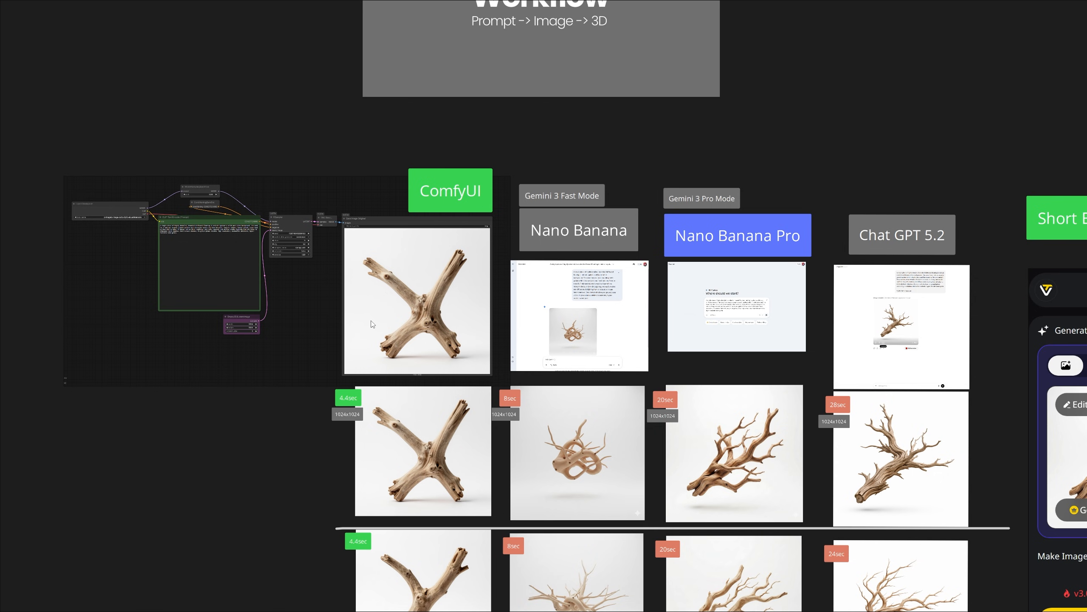
pyautogui.scroll(3, 300, 286)
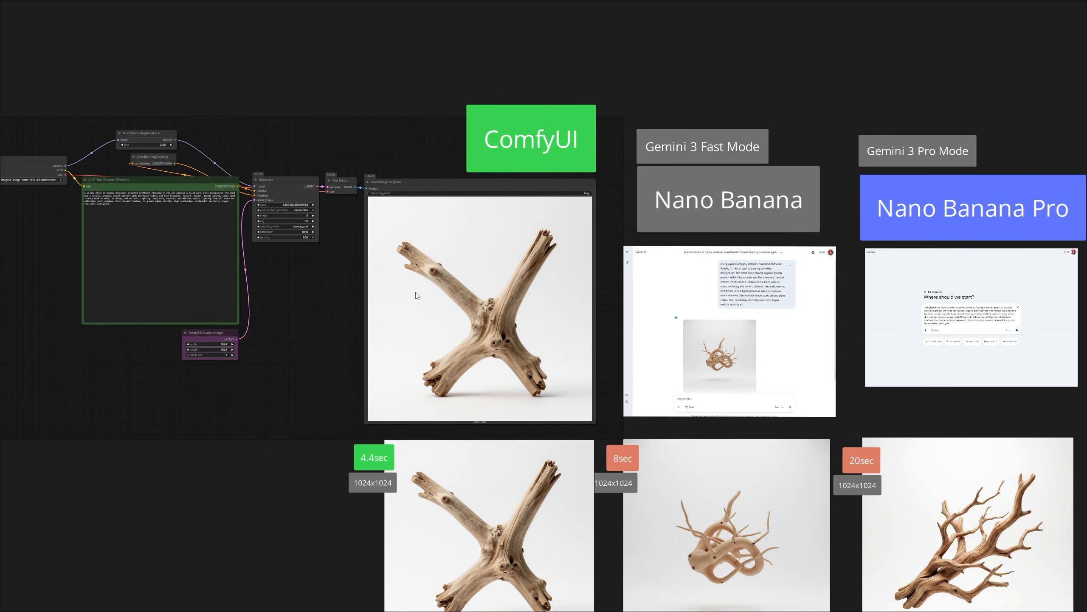
pyautogui.scroll(-1, 492, 280)
pyautogui.moveTo(728, 279); pyautogui.dragTo(473, 277, button='middle')
pyautogui.moveTo(856, 127); pyautogui.dragTo(441, 134)
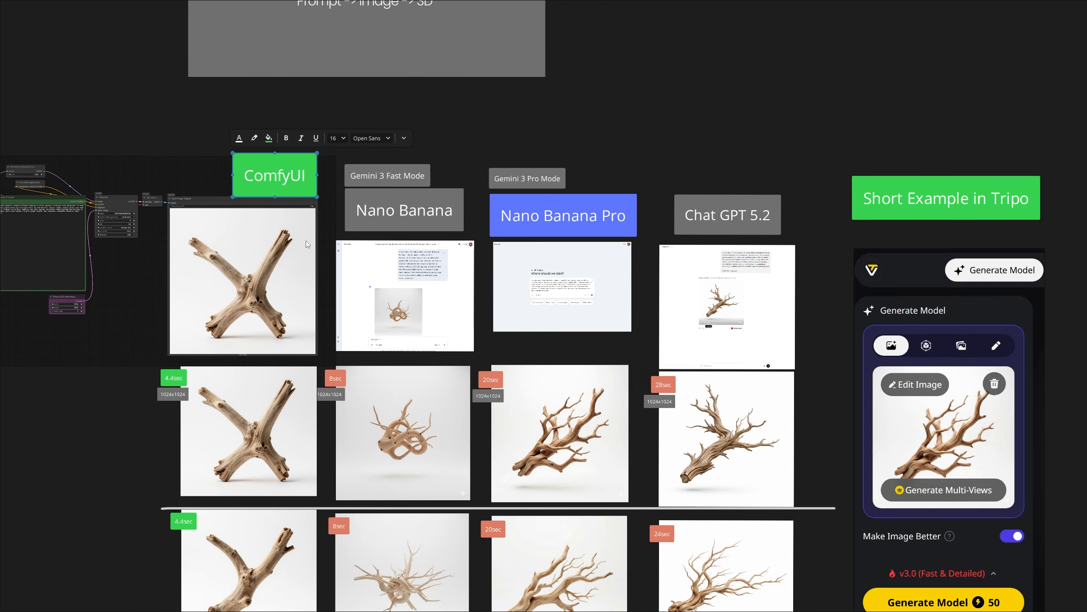
pyautogui.moveTo(310, 237); pyautogui.dragTo(279, 180, button='middle')
pyautogui.moveTo(242, 119); pyautogui.dragTo(244, 114)
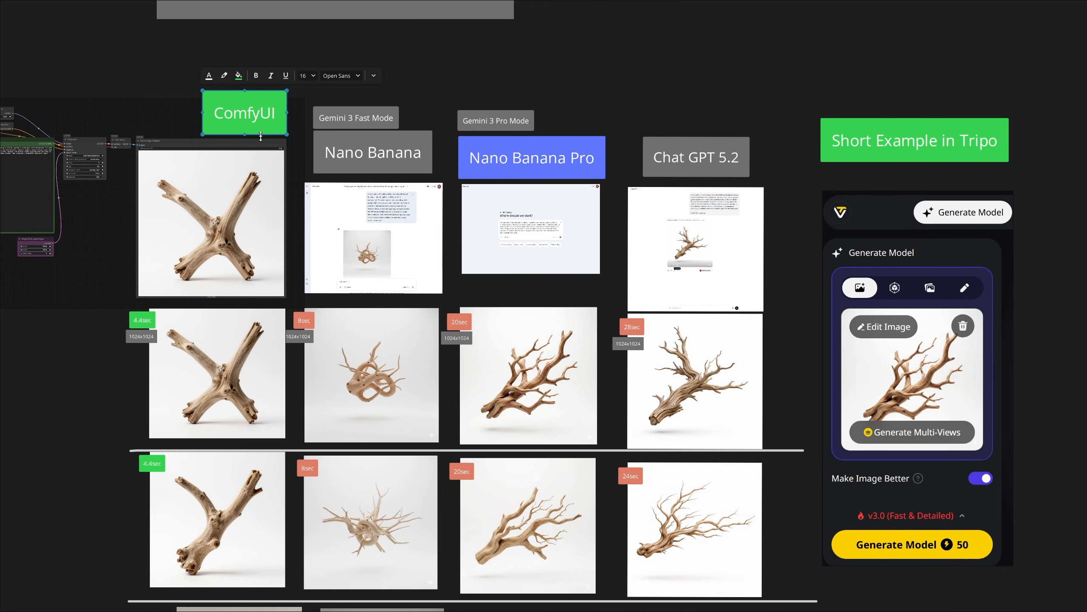
pyautogui.scroll(2, 789, 215)
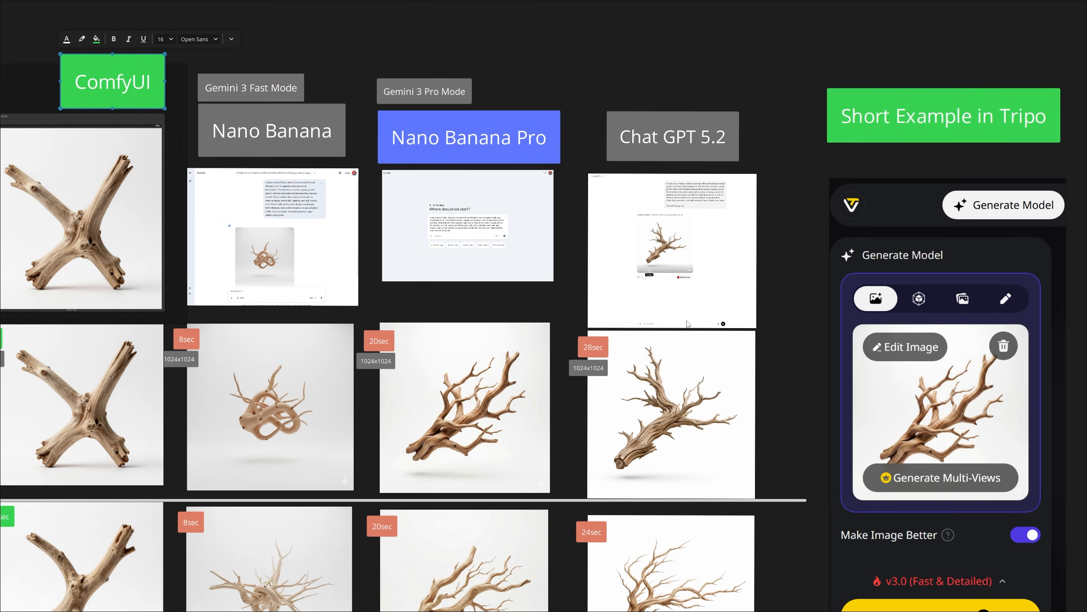
pyautogui.moveTo(687, 320); pyautogui.dragTo(512, 286, button='middle')
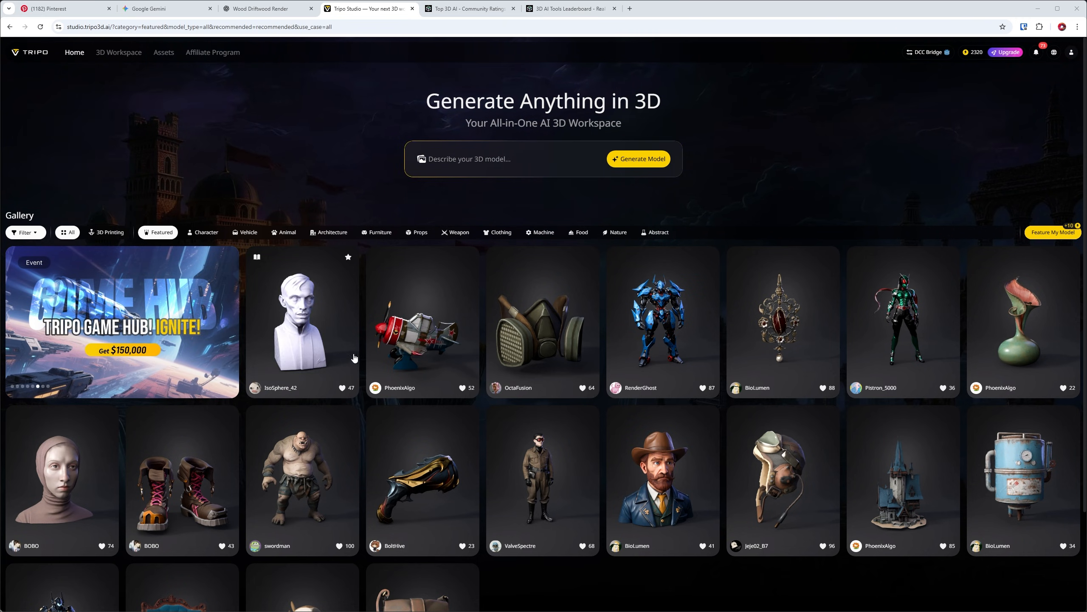
# - Browse the featured gallery in Tripo Studio and inspect the ornate gold and turquoise pitcher as a 3D model
pyautogui.scroll(-3, 486, 388)
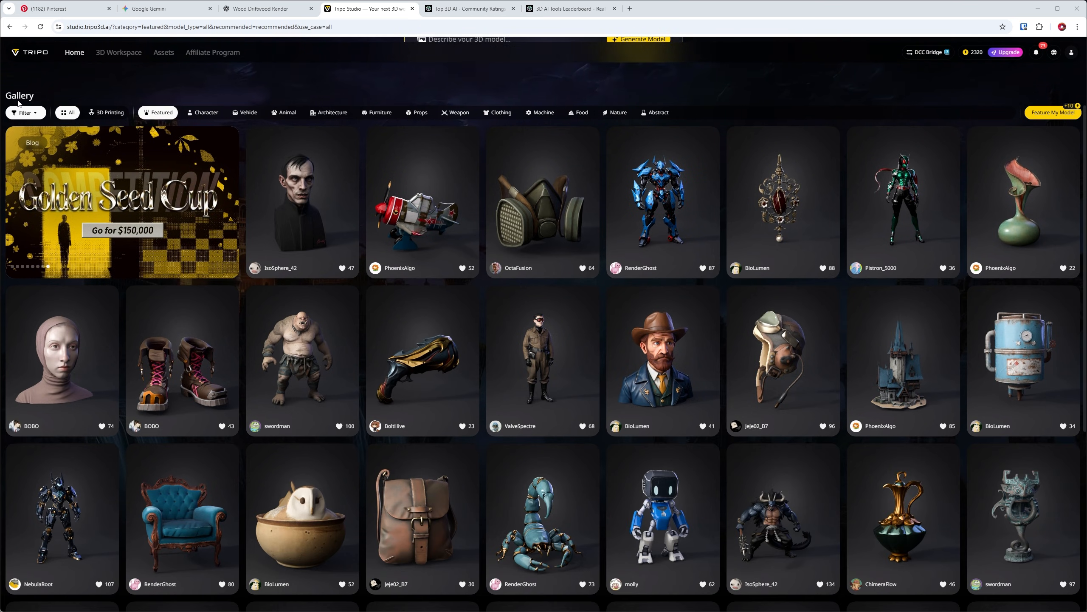
pyautogui.scroll(-1, 605, 253)
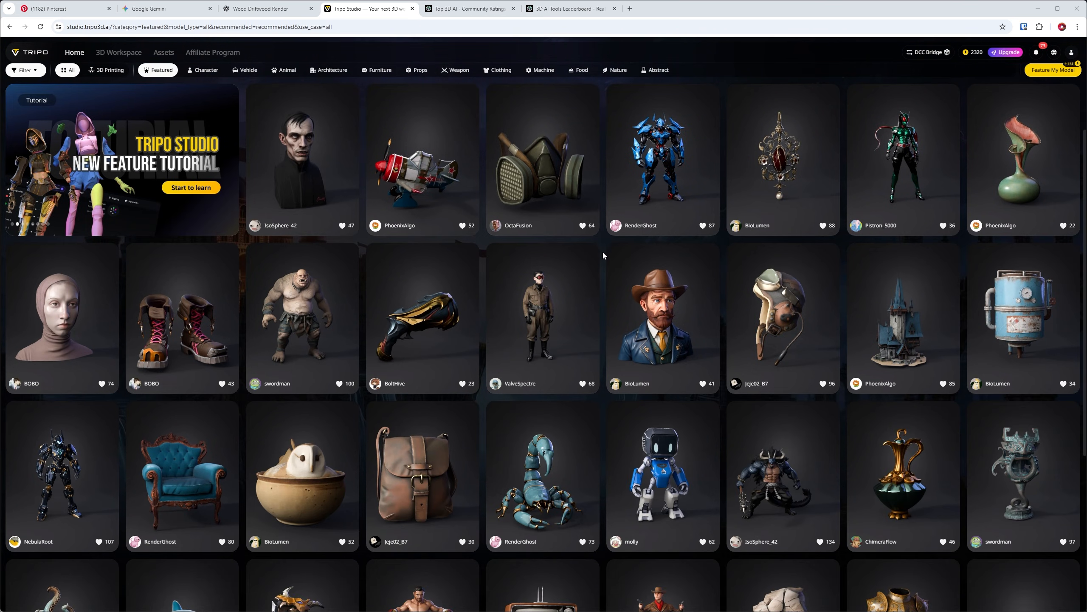
pyautogui.scroll(-2, 604, 255)
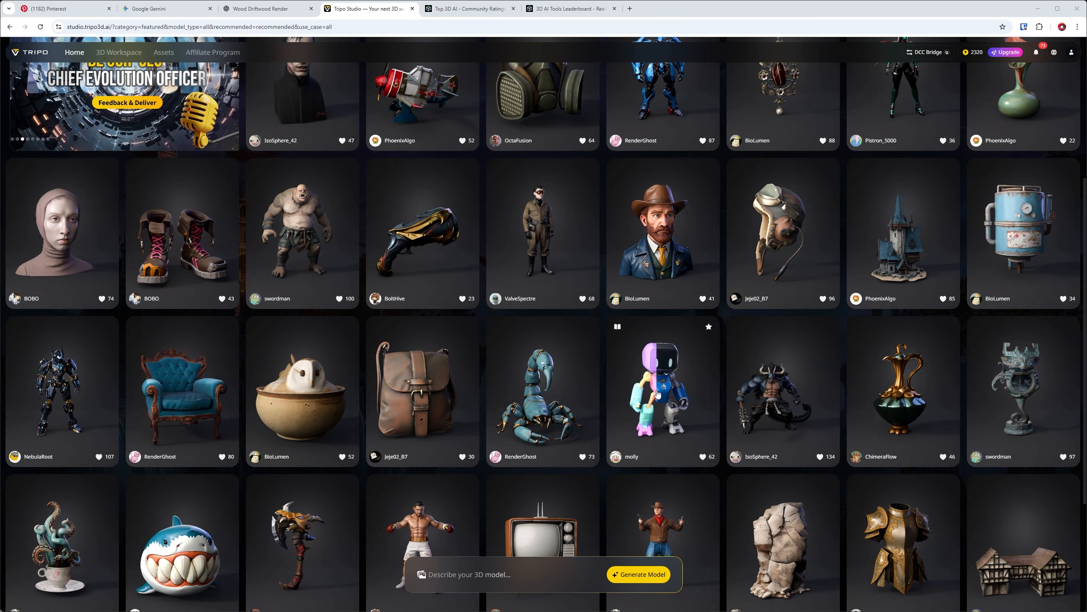
pyautogui.click(657, 407)
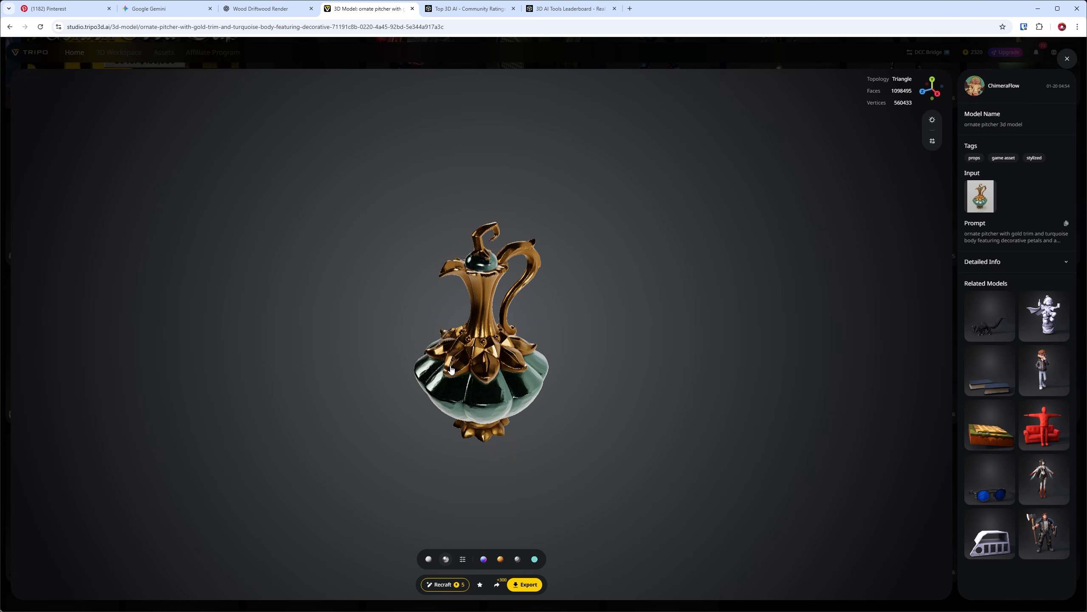
pyautogui.moveTo(479, 373)
pyautogui.mouseDown()
pyautogui.moveTo(433, 380)
pyautogui.moveTo(470, 385)
pyautogui.mouseUp()
pyautogui.scroll(5, 470, 384)
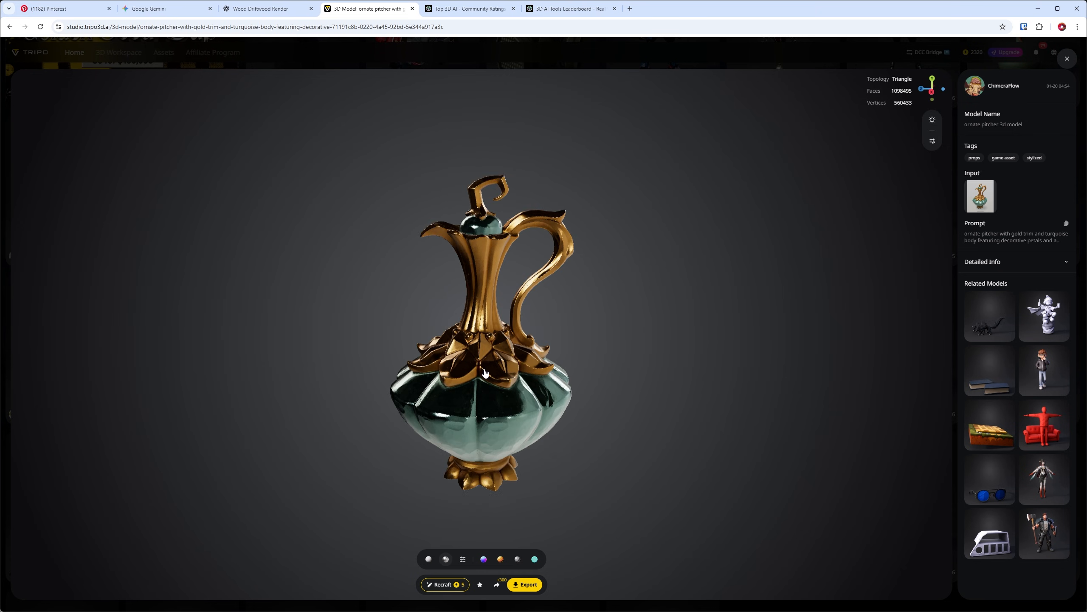
# - Finish inspecting the ornate pitcher model, return to the featured gallery and open the 3D Workspace
pyautogui.scroll(-5, 516, 372)
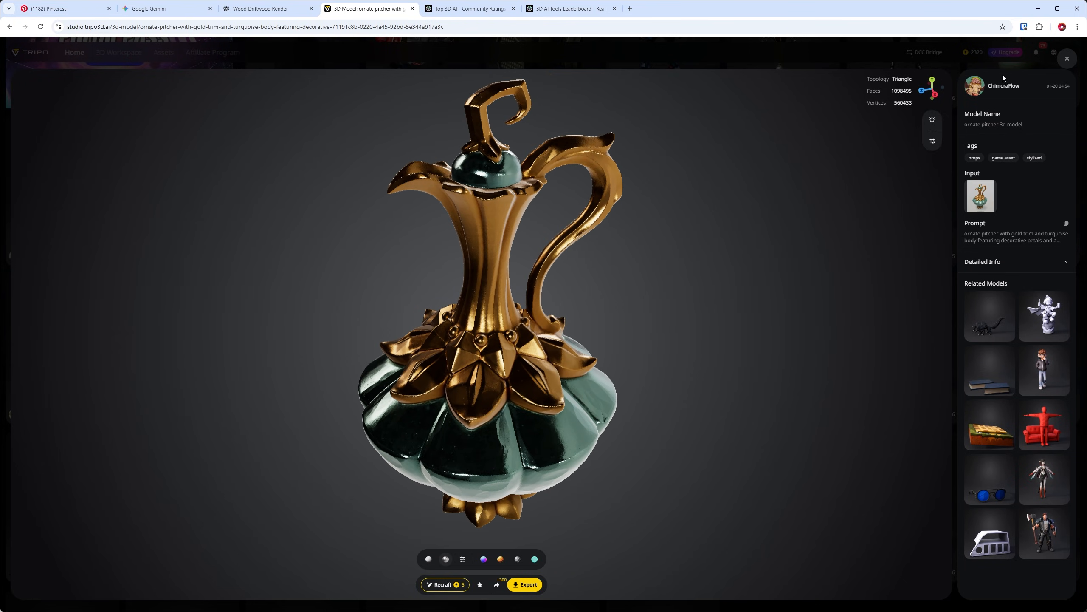
pyautogui.press('Escape')
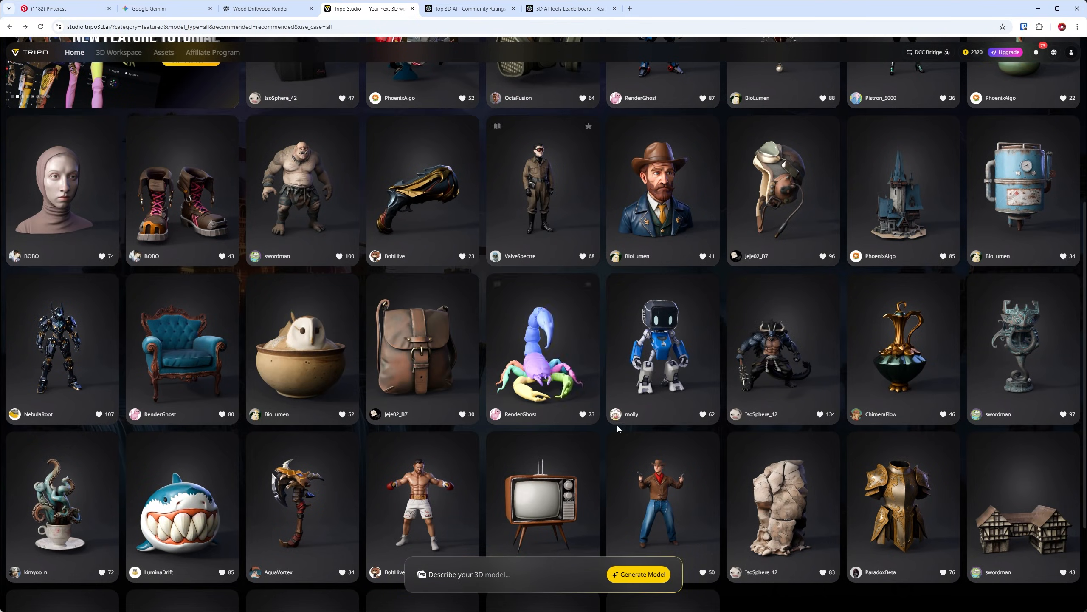
pyautogui.click(771, 368)
pyautogui.press('Escape')
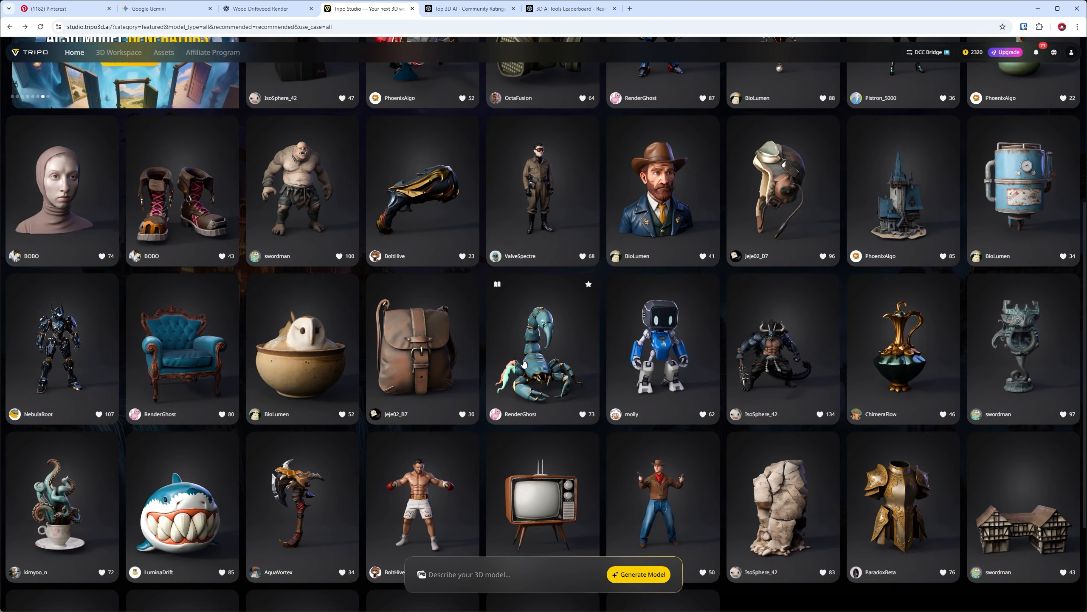
pyautogui.scroll(5, 524, 319)
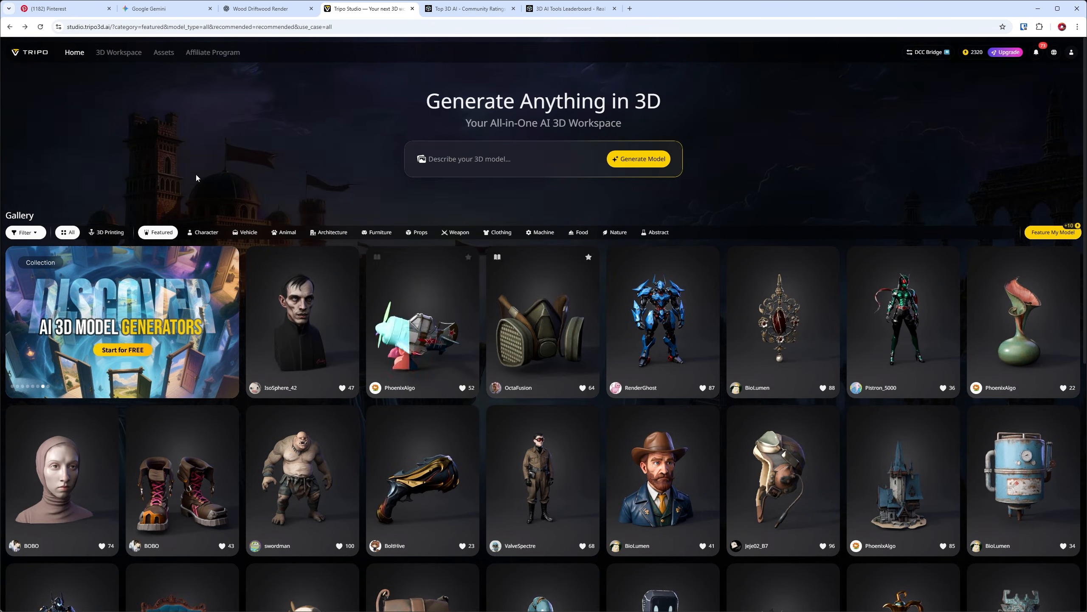
pyautogui.click(115, 56)
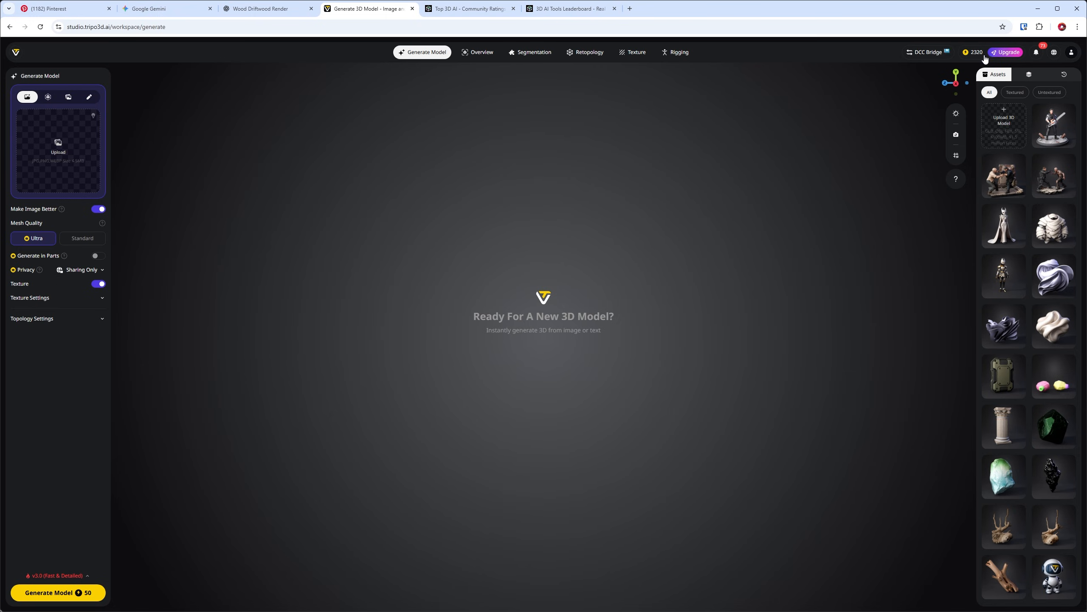
# - Compare the annual and monthly prices and credit allowances of the subscription plans, and close the pricing overview
pyautogui.click(1007, 52)
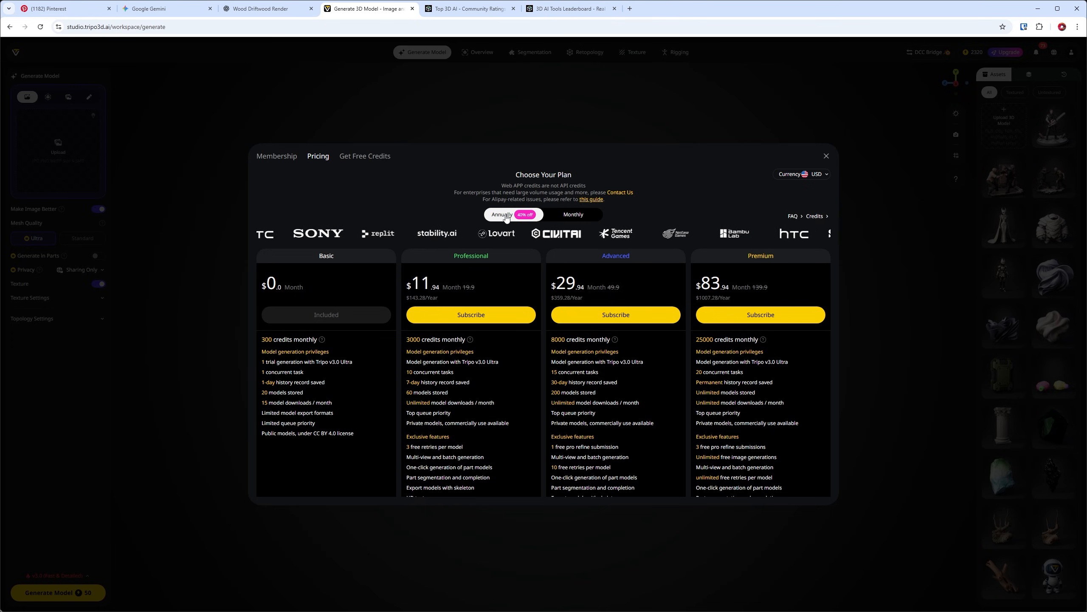
pyautogui.click(550, 215)
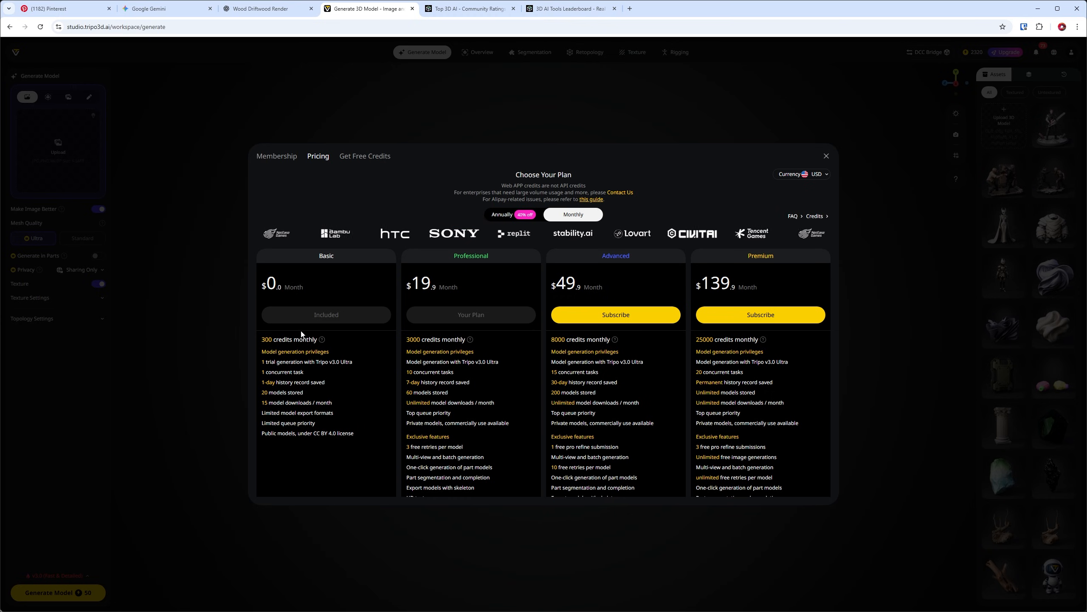
pyautogui.click(826, 156)
pyautogui.click(573, 214)
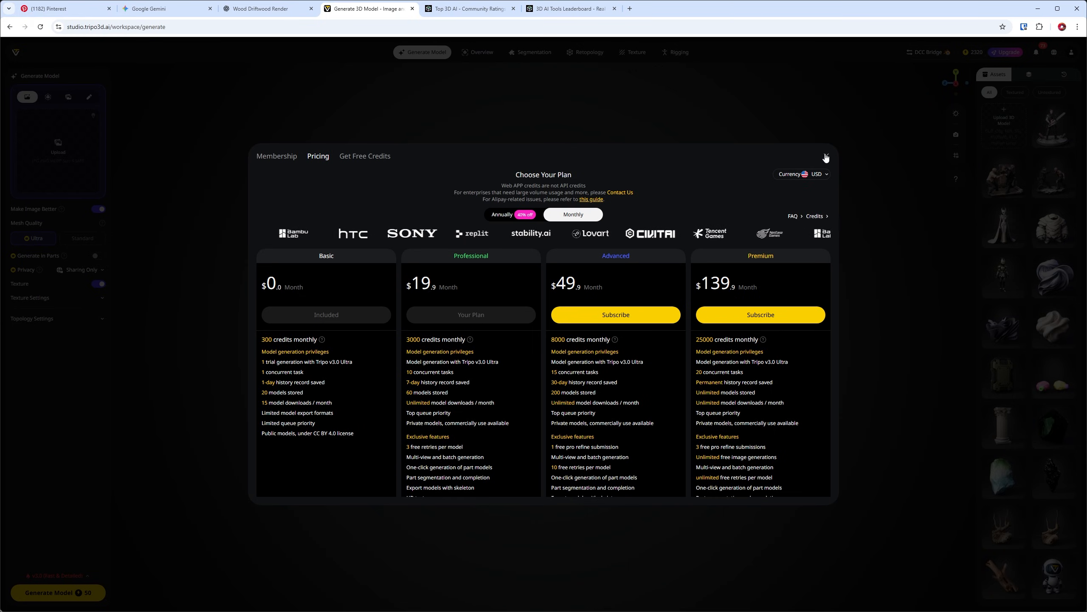
pyautogui.click(968, 71)
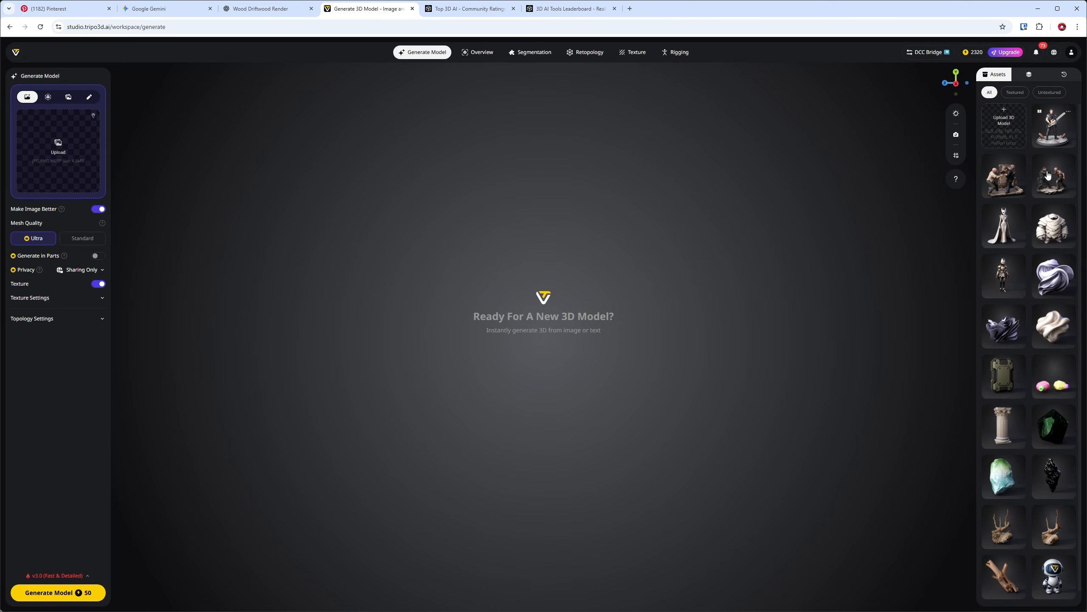
# - Open the stone mummy character from the assets and inspect its 3D model from the front, underside and side
pyautogui.click(1046, 237)
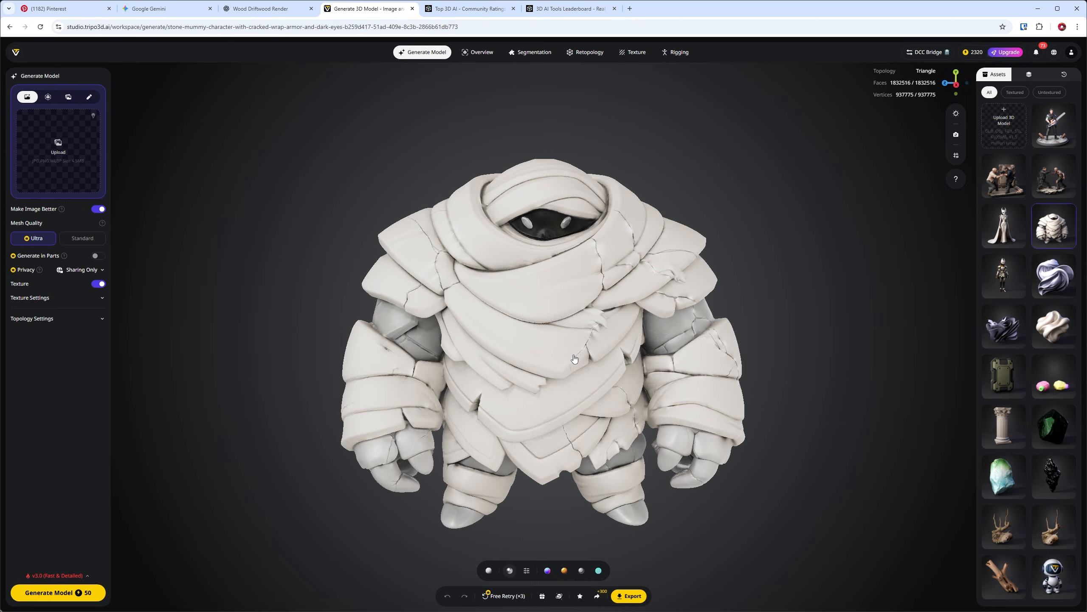
pyautogui.moveTo(541, 348); pyautogui.dragTo(635, 253)
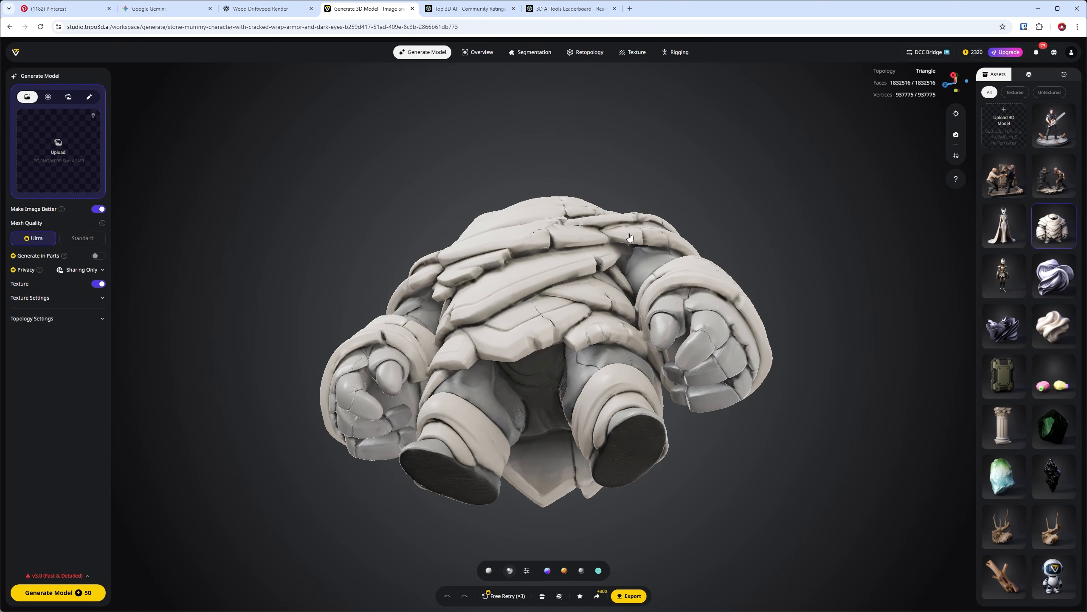
pyautogui.moveTo(637, 272); pyautogui.dragTo(474, 223)
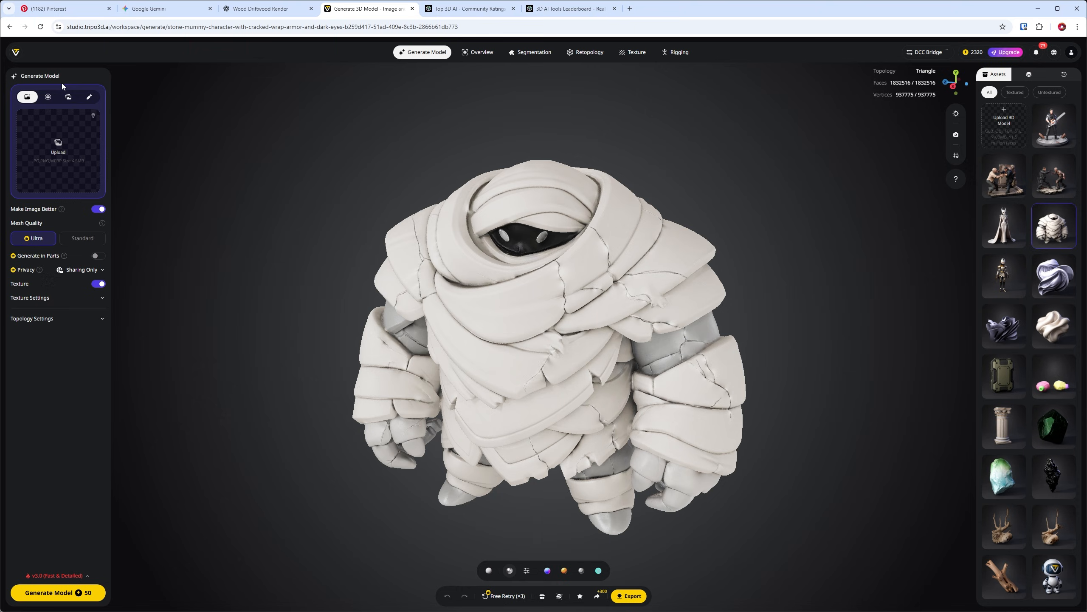
# - Load the driftwood branch image as the single-image input for a new model and check the multi-view input mode
pyautogui.moveTo(45, 113); pyautogui.dragTo(61, 153)
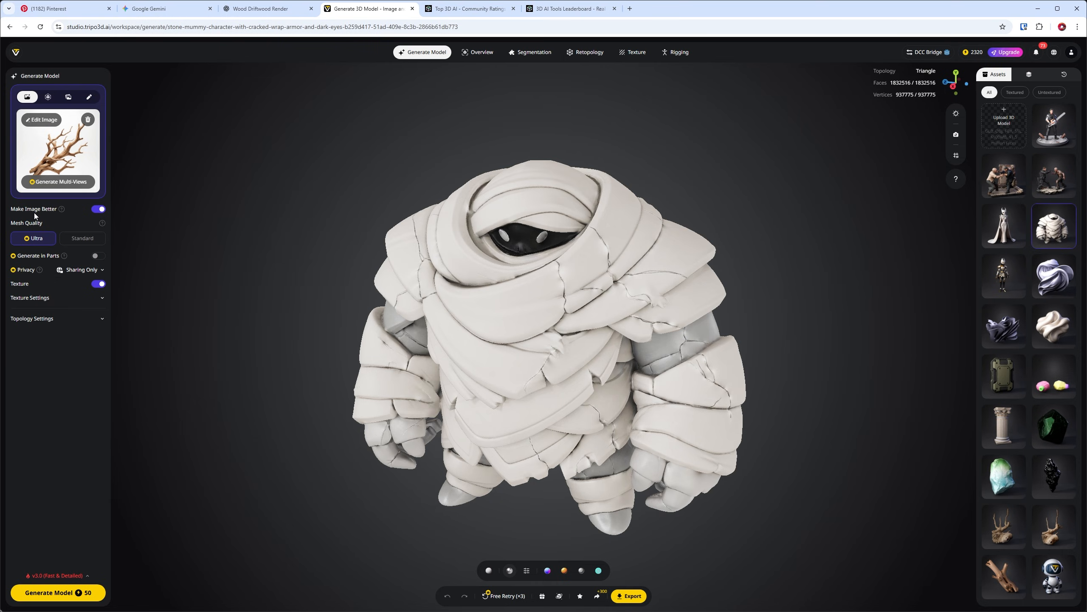
pyautogui.click(84, 185)
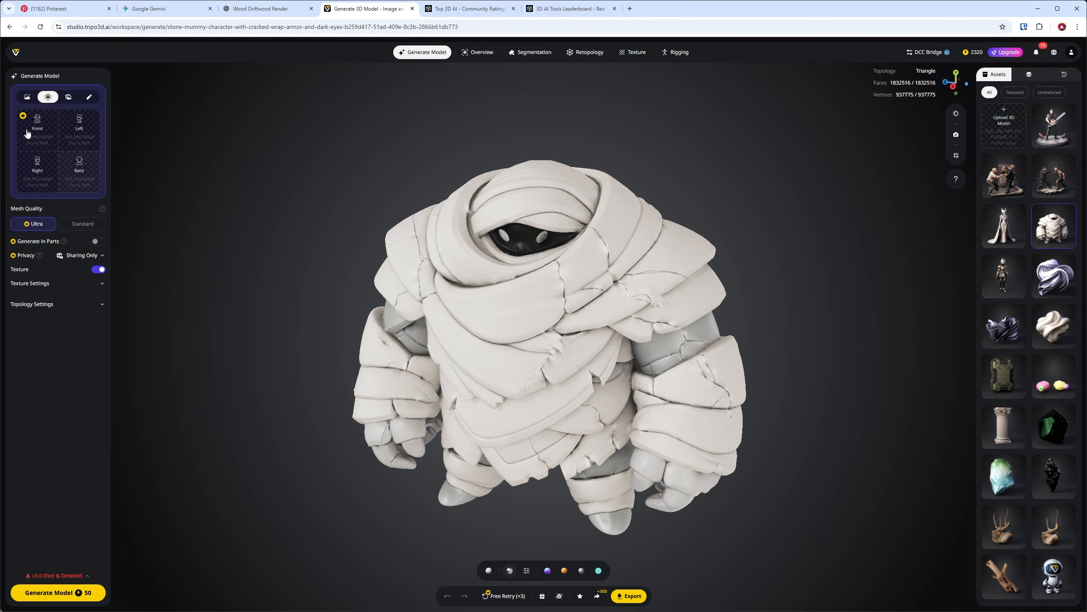
pyautogui.click(27, 97)
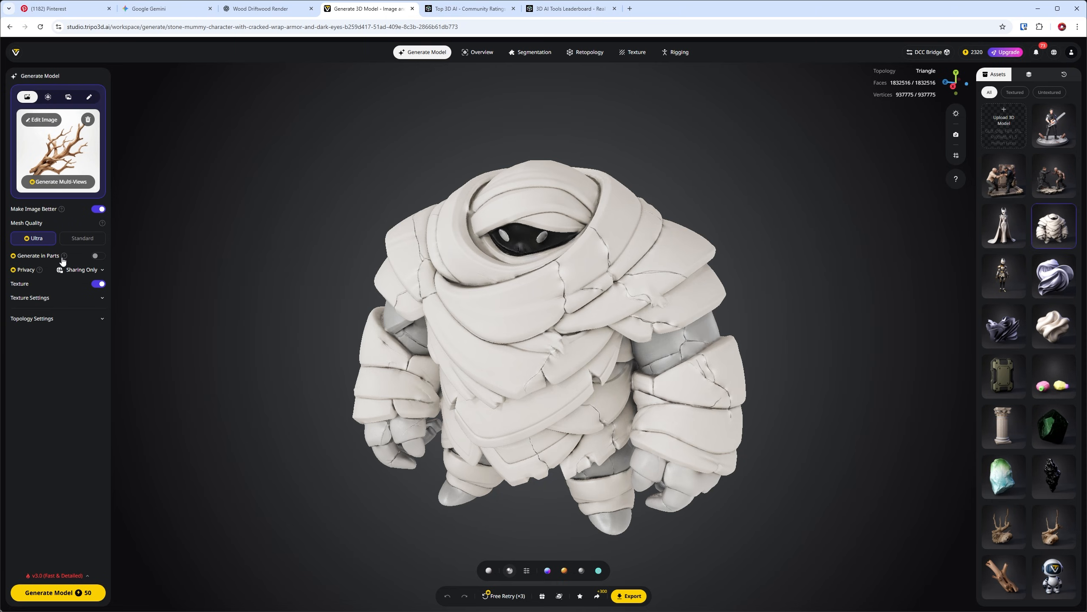
# - Review the generation options, enable PBR in the texture settings and expand the topology settings
pyautogui.moveTo(47, 256)
pyautogui.click(101, 297)
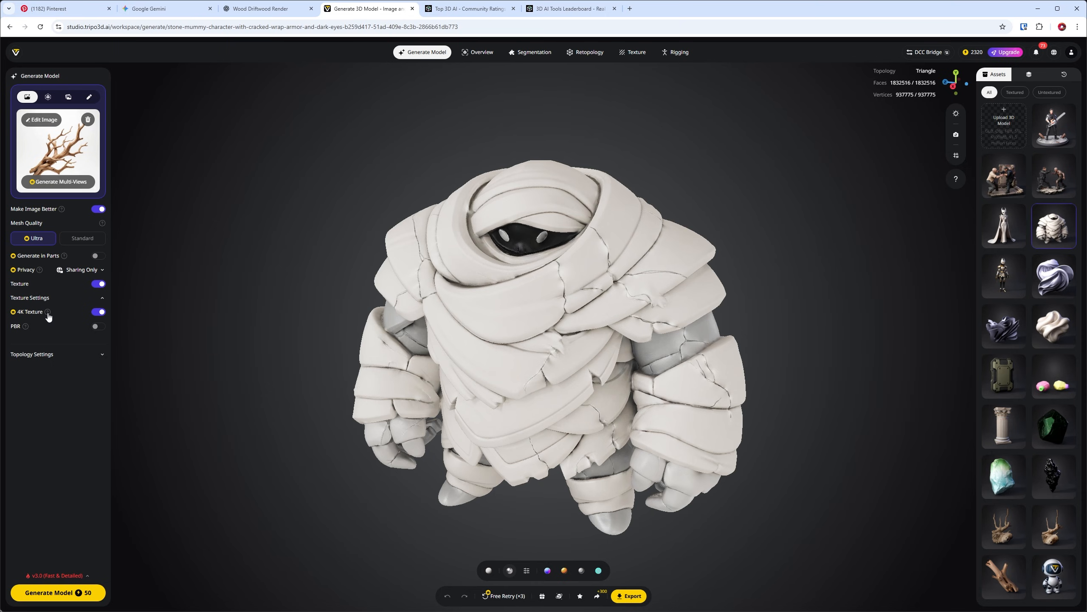
pyautogui.moveTo(48, 315)
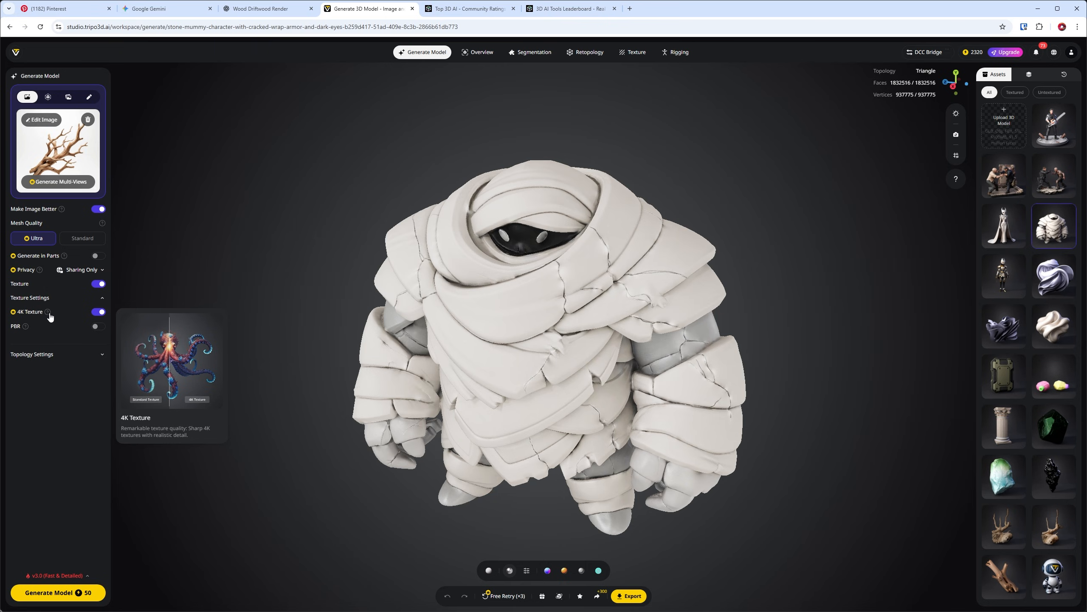
pyautogui.click(96, 328)
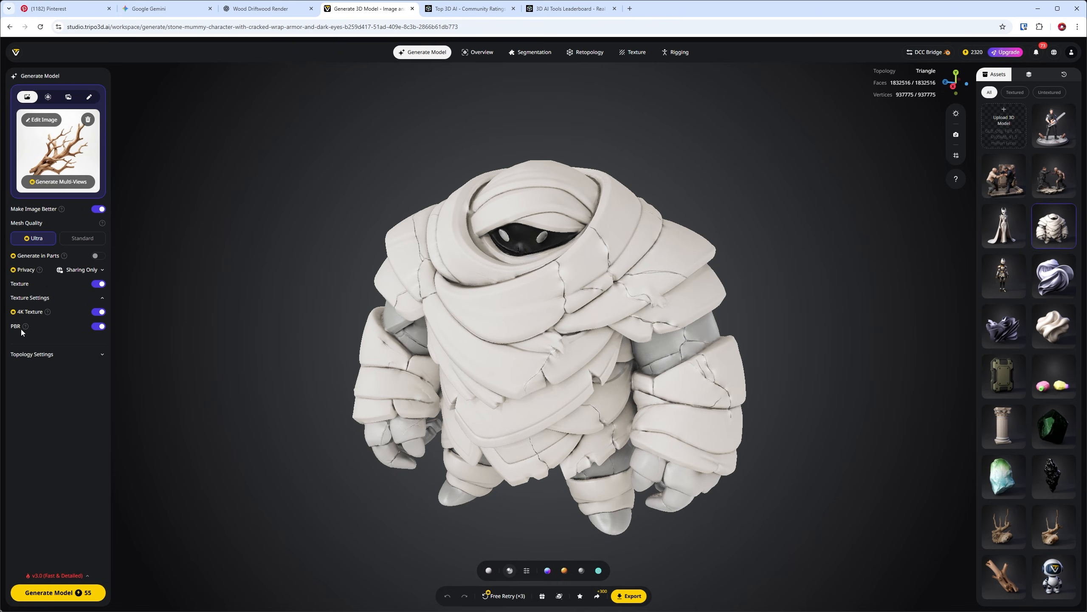
pyautogui.moveTo(567, 354); pyautogui.dragTo(524, 375)
pyautogui.click(102, 356)
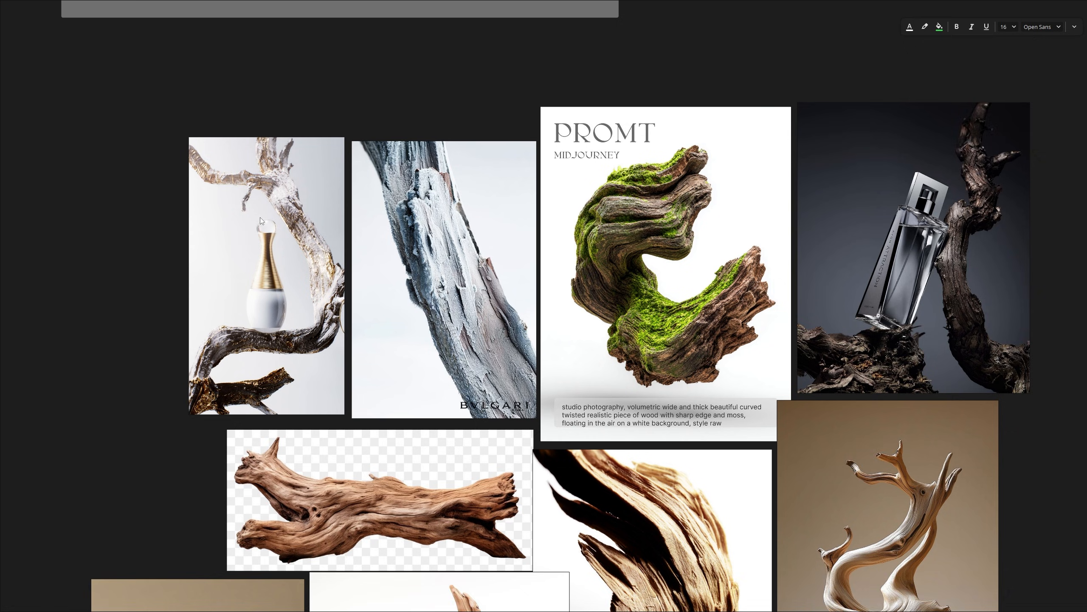
# - Examine the perfume bottle and twisted wood references on the inspiration board and return to Tripo Studio
pyautogui.moveTo(260, 217); pyautogui.dragTo(384, 251, button='middle')
pyautogui.moveTo(994, 308); pyautogui.dragTo(535, 259, button='middle')
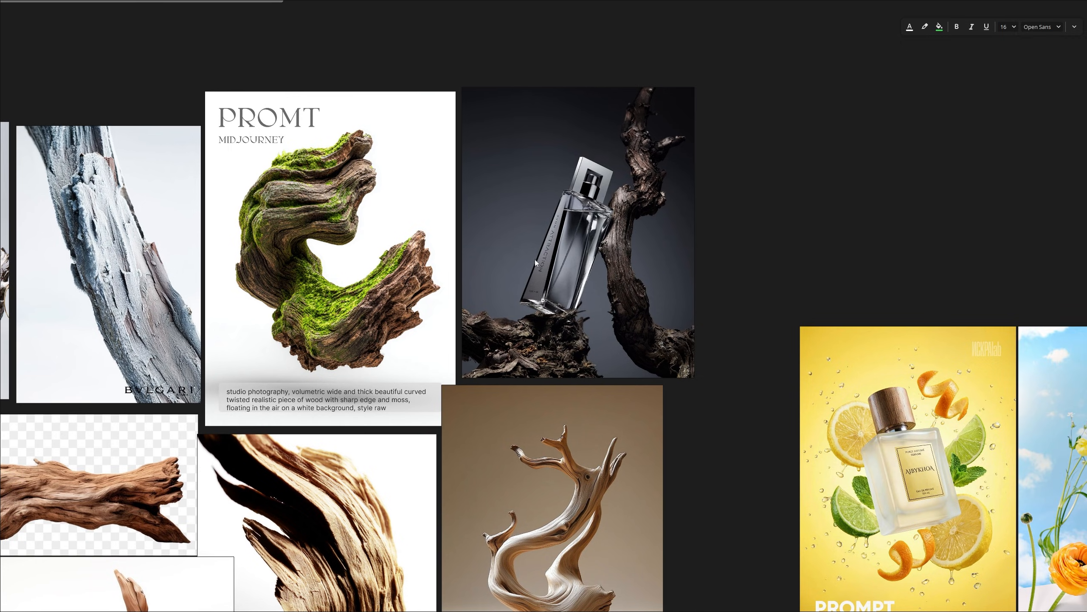
pyautogui.keyDown('ctrl'); pyautogui.scroll(3, 637, 281); pyautogui.keyUp('ctrl')
pyautogui.moveTo(640, 110); pyautogui.dragTo(649, 191, button='middle')
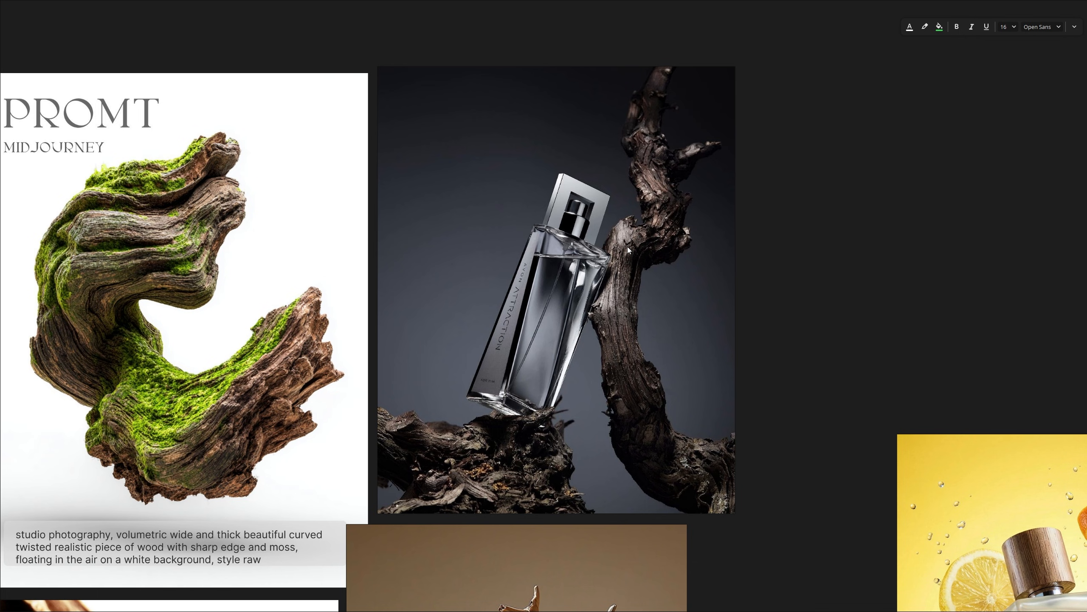
pyautogui.keyDown('ctrl'); pyautogui.scroll(-2, 627, 250); pyautogui.keyUp('ctrl')
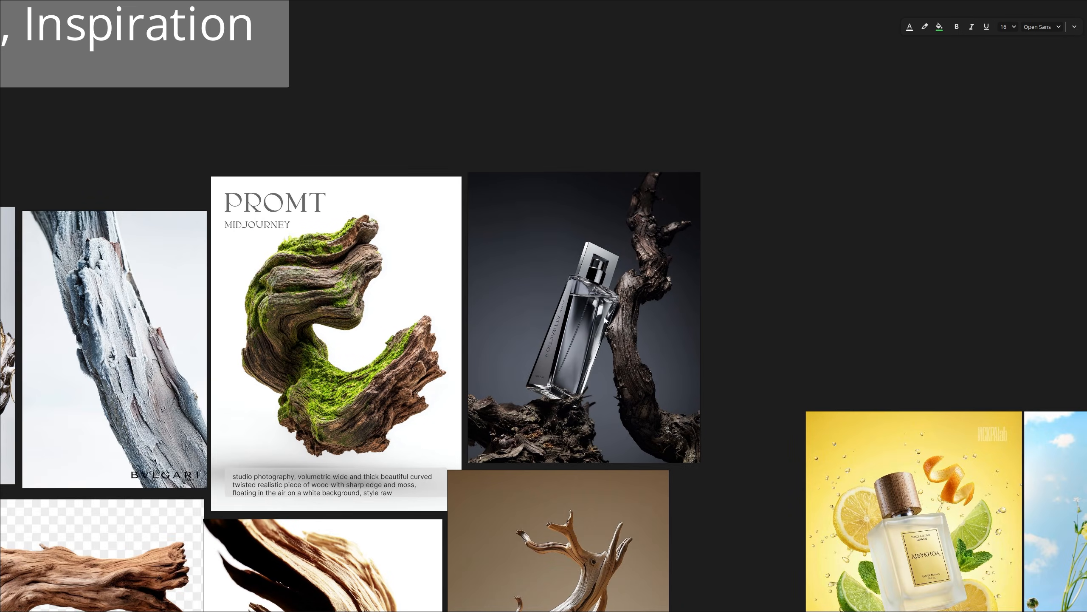
pyautogui.moveTo(1044, 605)
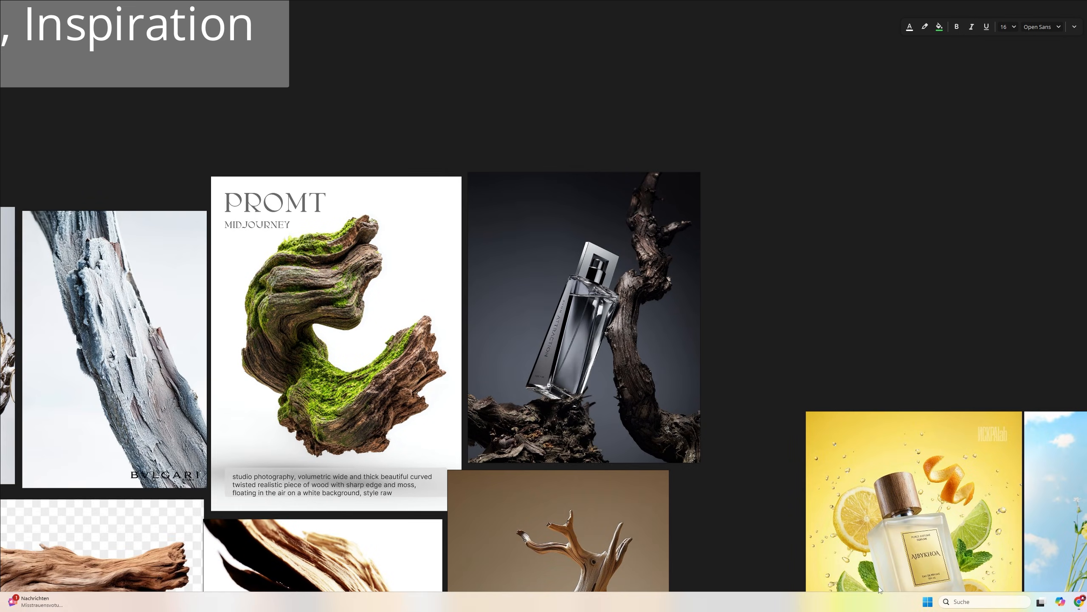
pyautogui.click(1078, 601)
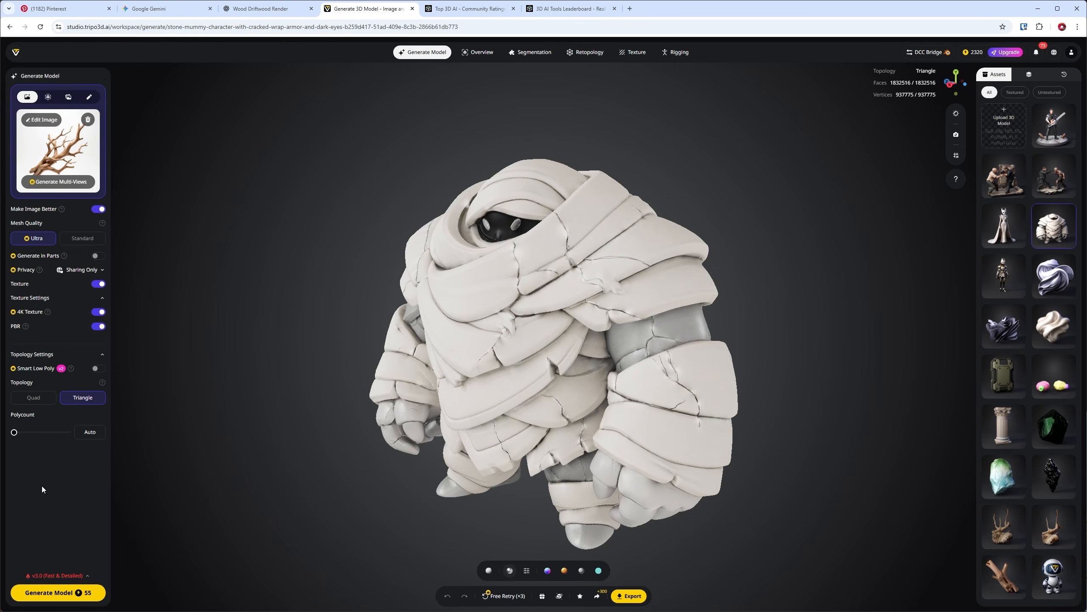
# - Generate the 3D model from the driftwood branch image and inspect the result from all sides
pyautogui.click(53, 594)
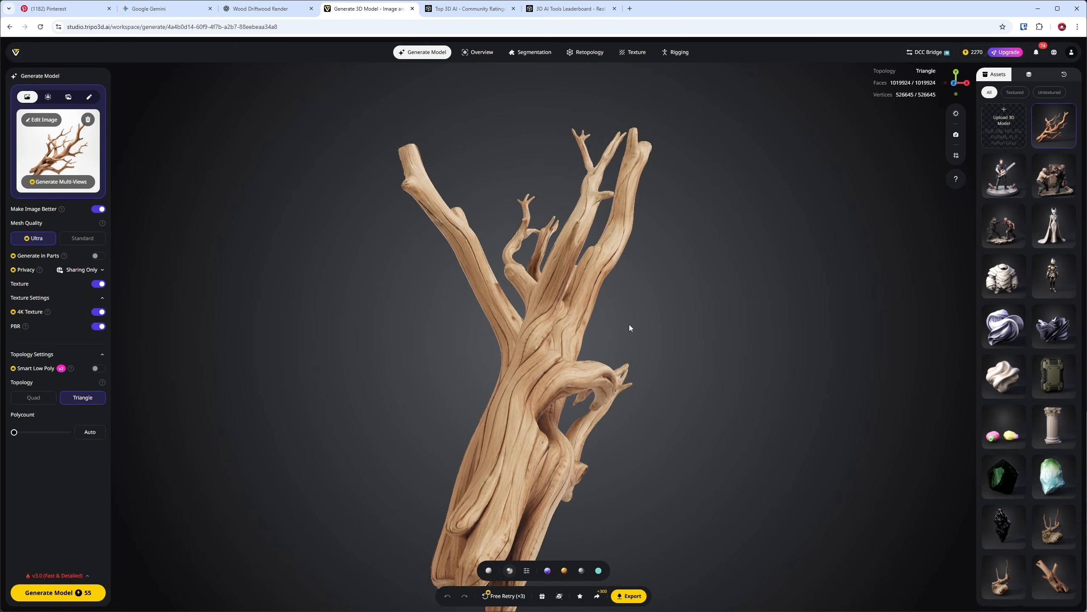
pyautogui.moveTo(647, 305); pyautogui.dragTo(776, 318)
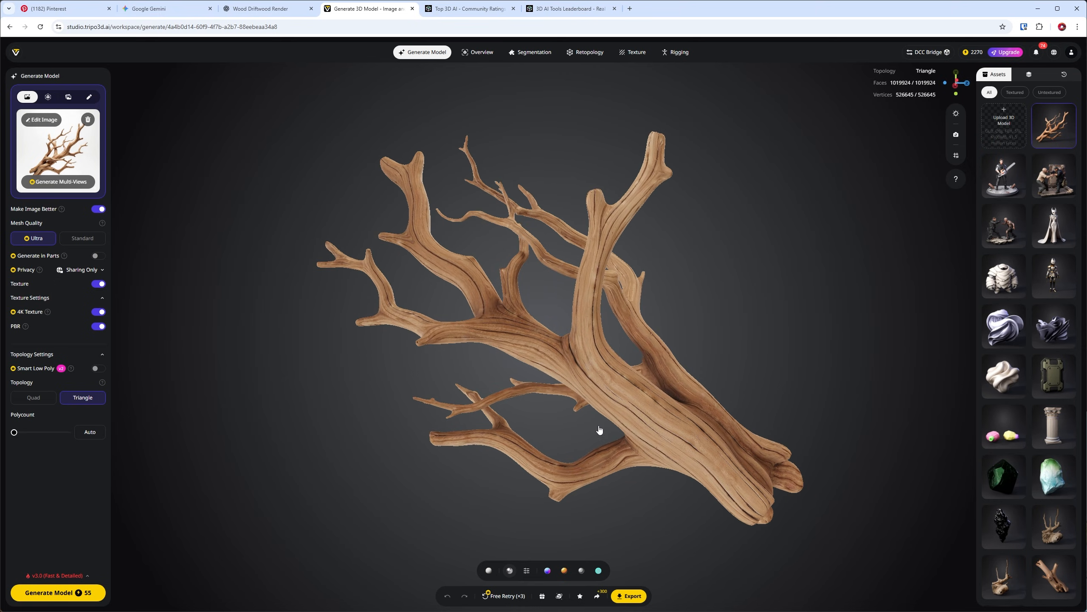
pyautogui.moveTo(597, 432); pyautogui.dragTo(438, 405)
pyautogui.moveTo(412, 384); pyautogui.dragTo(529, 315)
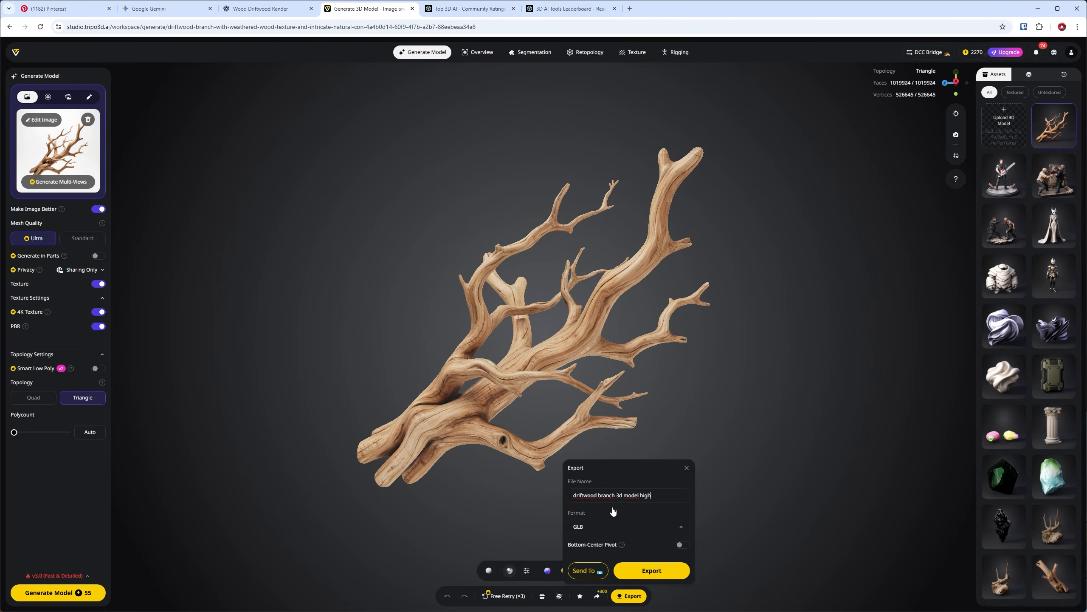
# - Set the export format of the driftwood branch model to FBX
pyautogui.click(591, 525)
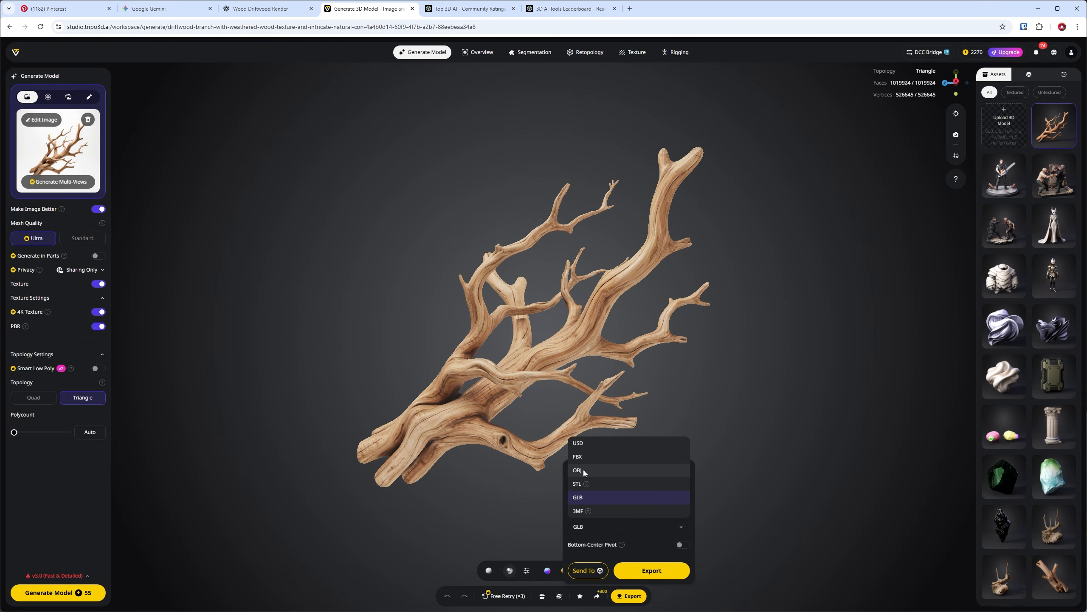
pyautogui.click(589, 456)
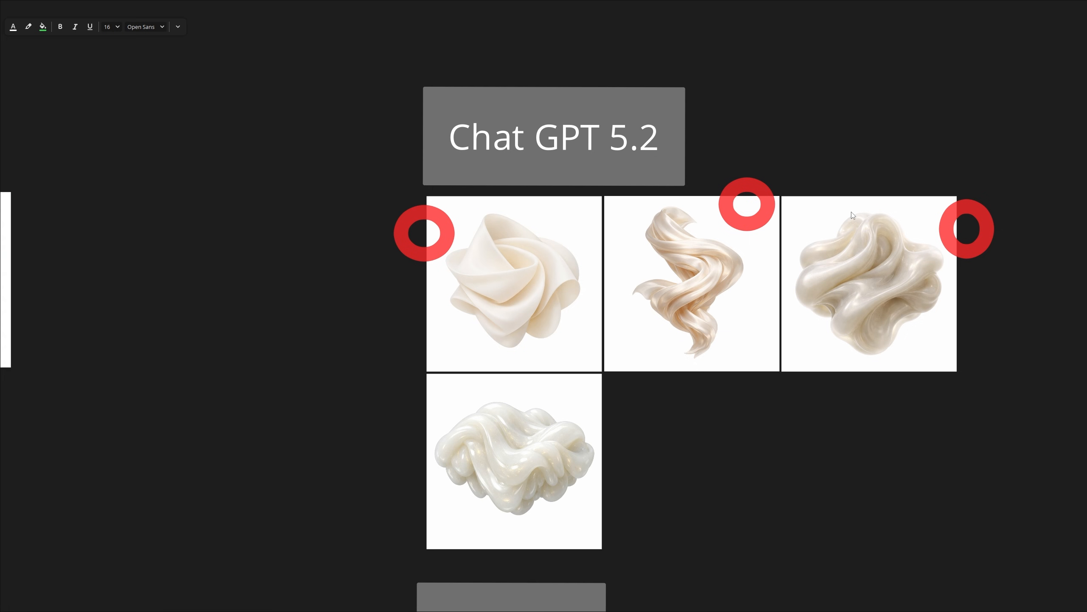
# - Review the red-circled Chat GPT 5.2 images on the reference board, from the abstract shapes to the stone mummy
pyautogui.scroll(-5, 881, 260)
pyautogui.moveTo(854, 255); pyautogui.dragTo(406, 238, button='middle')
pyautogui.moveTo(972, 225); pyautogui.dragTo(788, 233, button='middle')
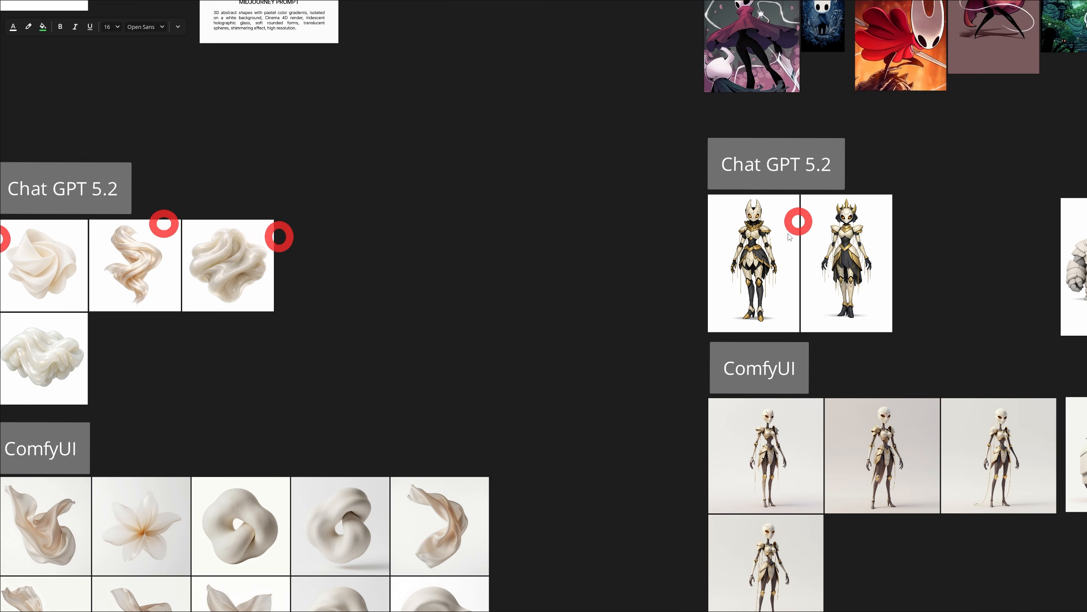
pyautogui.scroll(4, 790, 238)
pyautogui.scroll(-6, 746, 243)
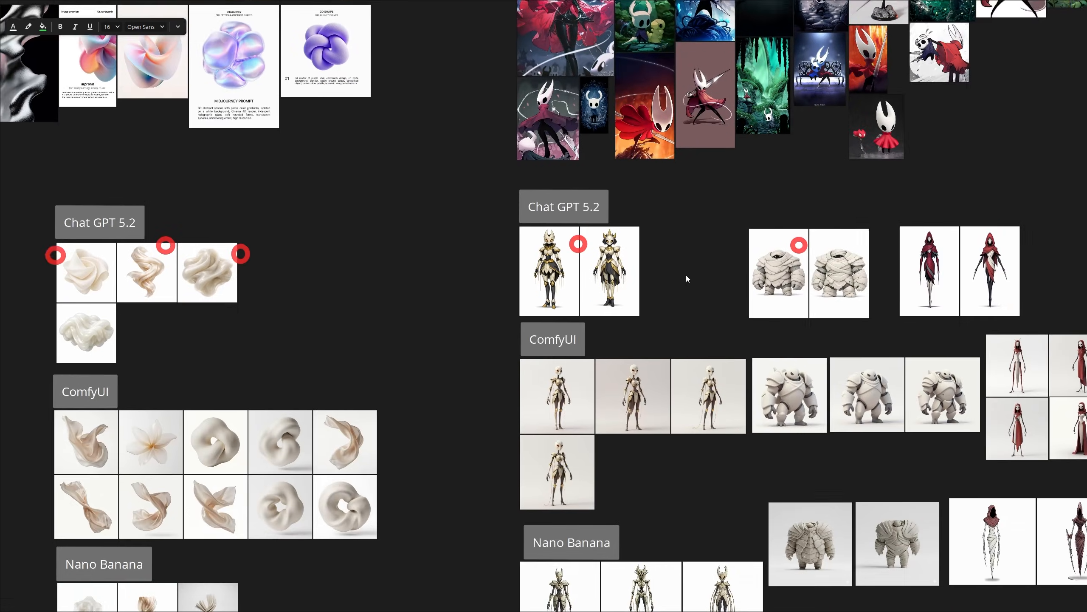
pyautogui.scroll(8, 687, 278)
pyautogui.moveTo(690, 290); pyautogui.dragTo(755, 300, button='middle')
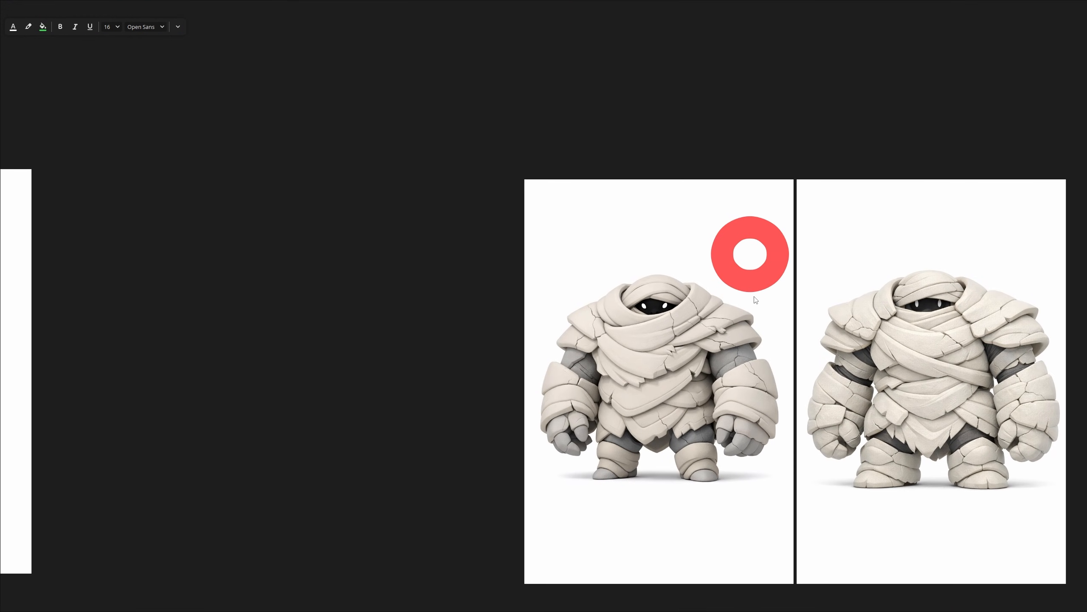
# - Switch to Cinema 4D and examine the driftwood and character models in the compare_master.c4d scene up close
pyautogui.hotkey('alt', 'Tab')
pyautogui.scroll(5, 616, 291)
pyautogui.keyDown('alt'); pyautogui.moveTo(616, 288); pyautogui.dragTo(681, 315, button='middle'); pyautogui.keyUp('alt')
pyautogui.scroll(2, 681, 314)
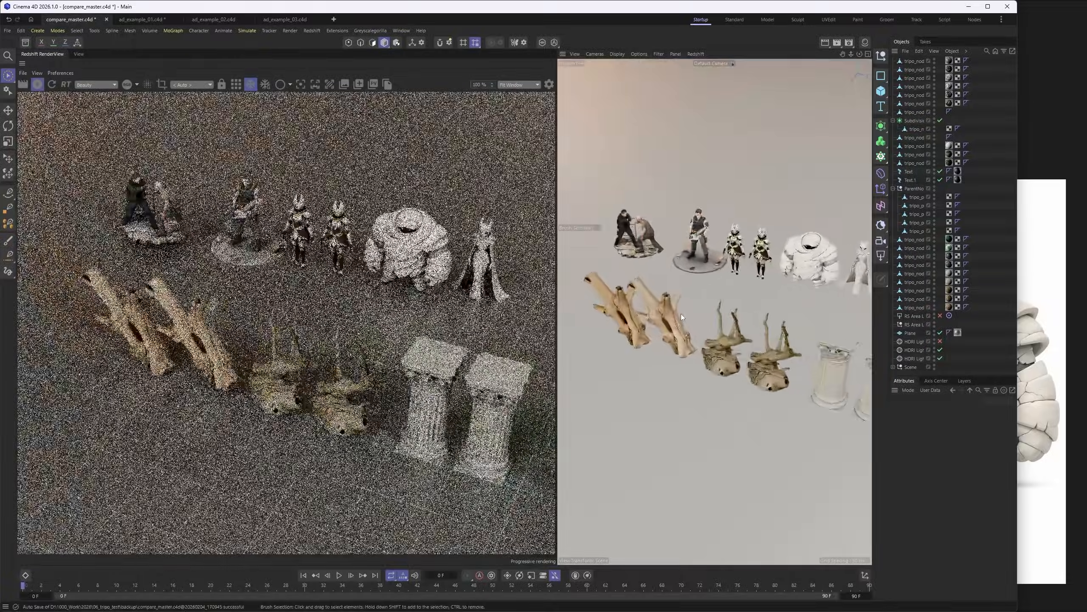
pyautogui.scroll(3, 681, 317)
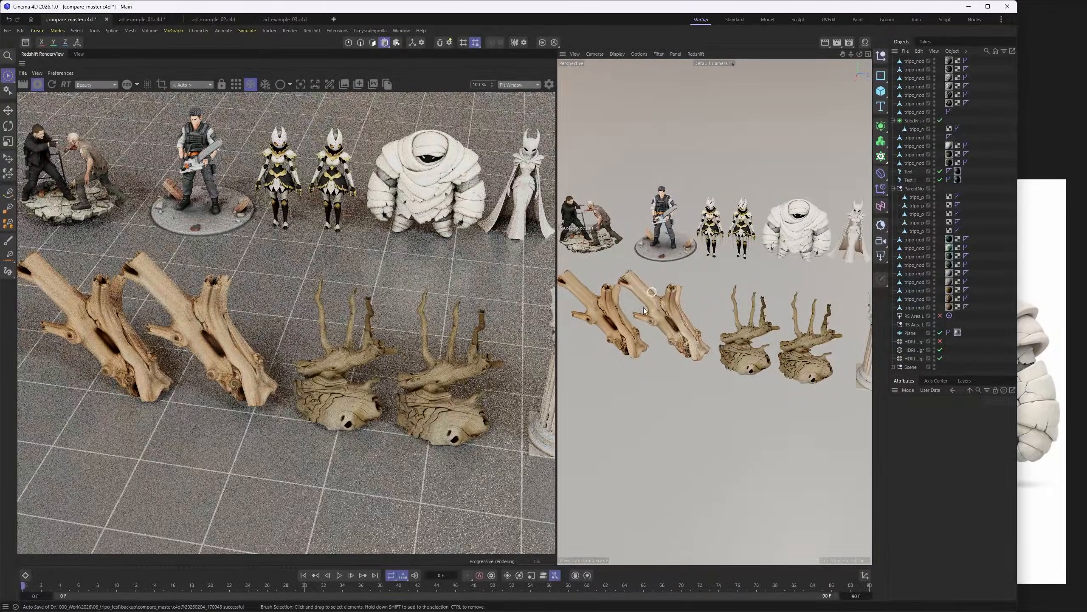
pyautogui.keyDown('alt'); pyautogui.moveTo(645, 320); pyautogui.dragTo(672, 367, button='middle'); pyautogui.keyUp('alt')
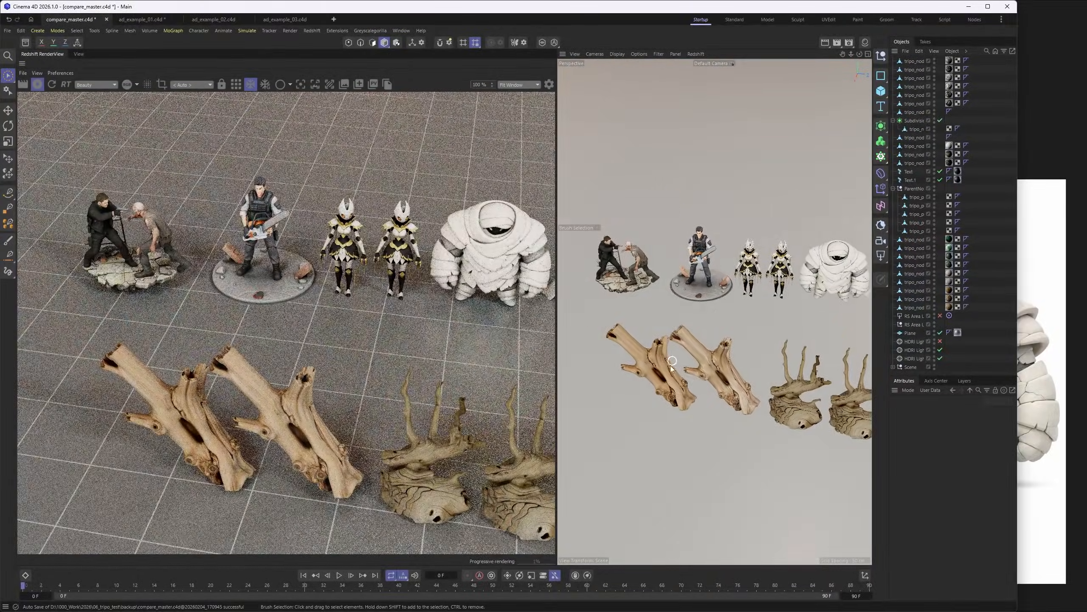
# - Examine the first light-wood driftwood branch up close in the compare_master.c4d scene
pyautogui.scroll(2, 718, 349)
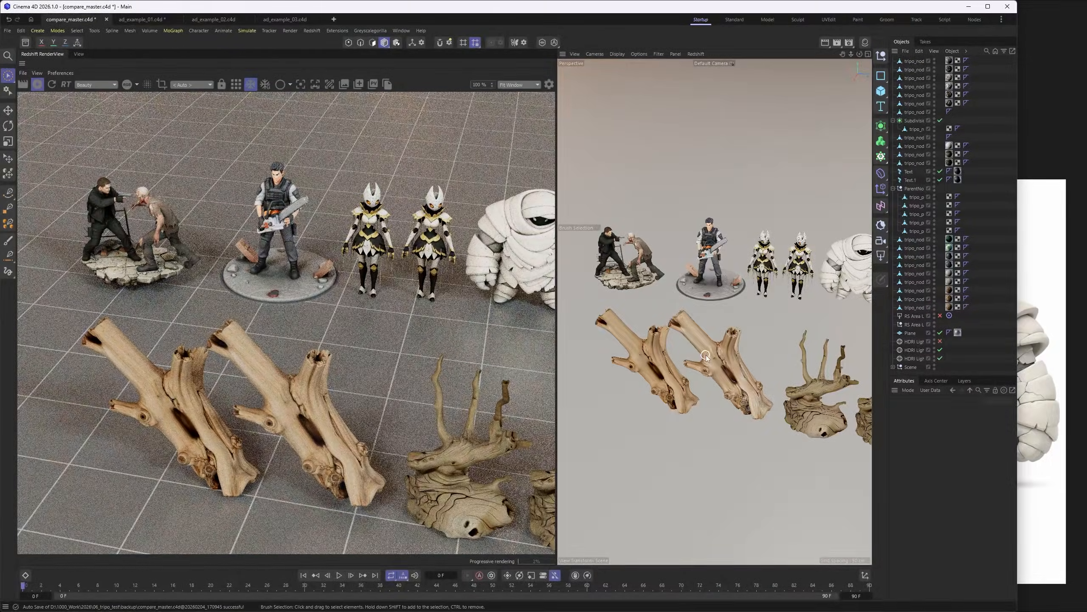
pyautogui.keyDown('alt'); pyautogui.moveTo(706, 355); pyautogui.dragTo(634, 369); pyautogui.keyUp('alt')
pyautogui.scroll(2, 646, 368)
pyautogui.scroll(3, 646, 367)
pyautogui.keyDown('alt'); pyautogui.moveTo(646, 368); pyautogui.dragTo(677, 333, button='middle'); pyautogui.keyUp('alt')
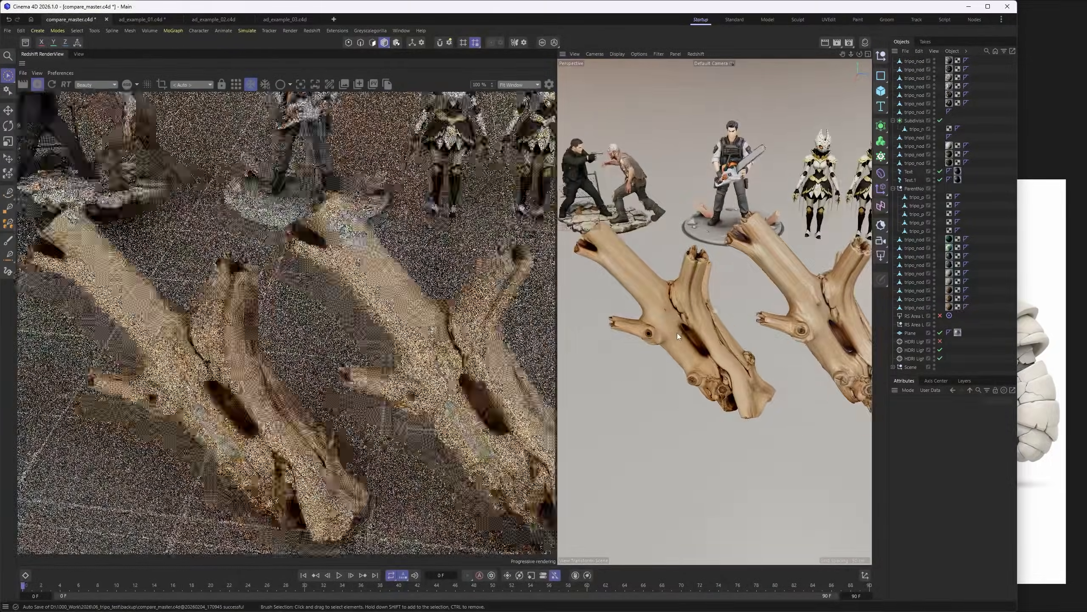
pyautogui.keyDown('alt'); pyautogui.moveTo(677, 334); pyautogui.dragTo(688, 311); pyautogui.keyUp('alt')
pyautogui.scroll(2, 685, 321)
pyautogui.scroll(1, 685, 318)
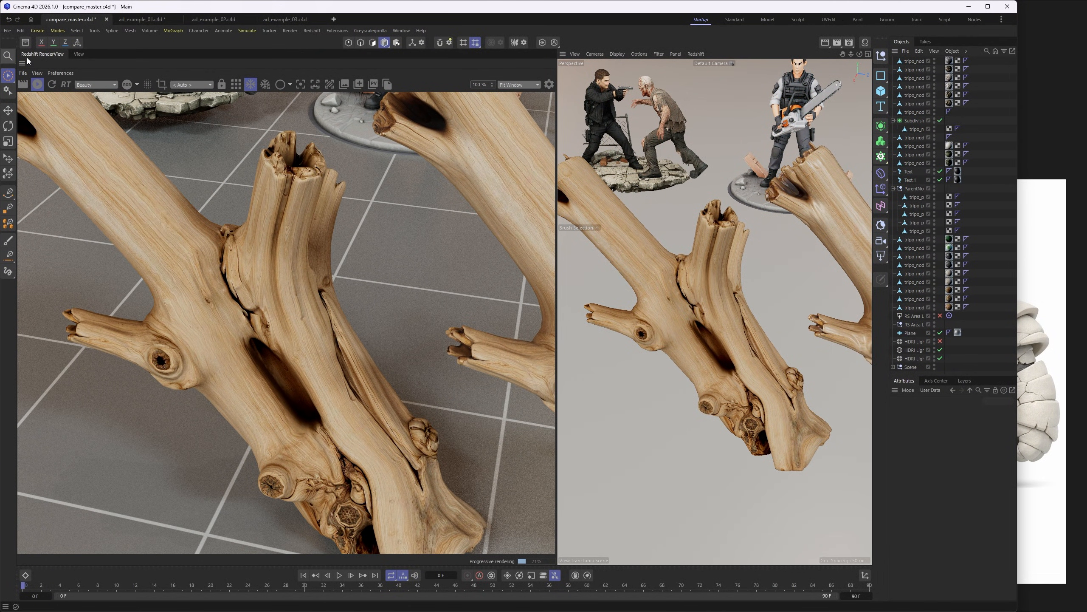
# - Display the first driftwood branch with wireframe lines and inspect its mesh topology around the trunk and broken ends
pyautogui.click(727, 266)
pyautogui.scroll(2, 726, 270)
pyautogui.scroll(-3, 725, 270)
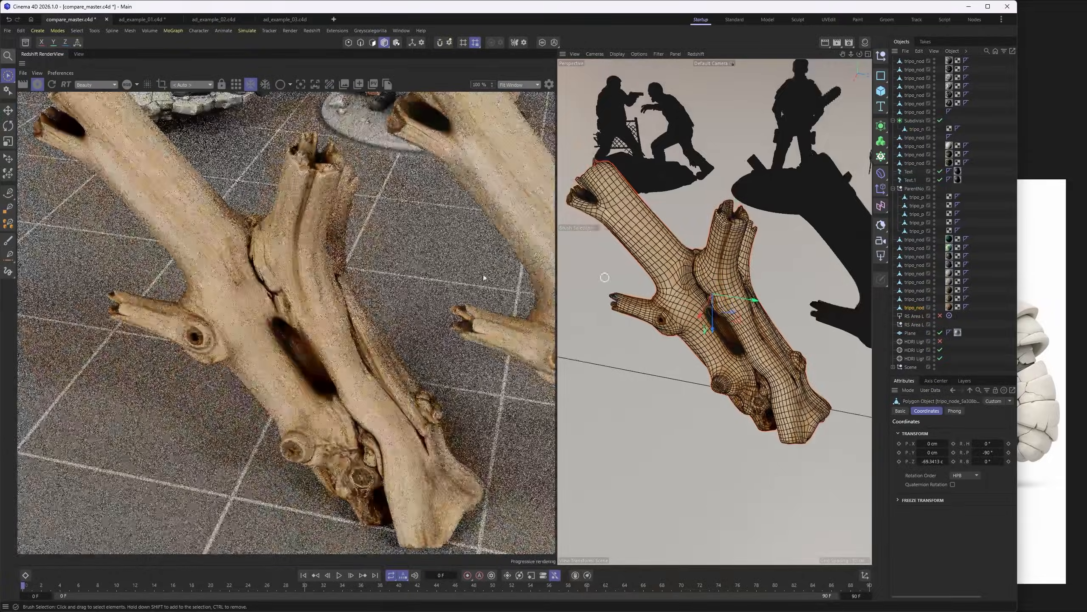
pyautogui.keyDown('alt'); pyautogui.moveTo(687, 264); pyautogui.dragTo(618, 261); pyautogui.keyUp('alt')
pyautogui.scroll(3, 682, 216)
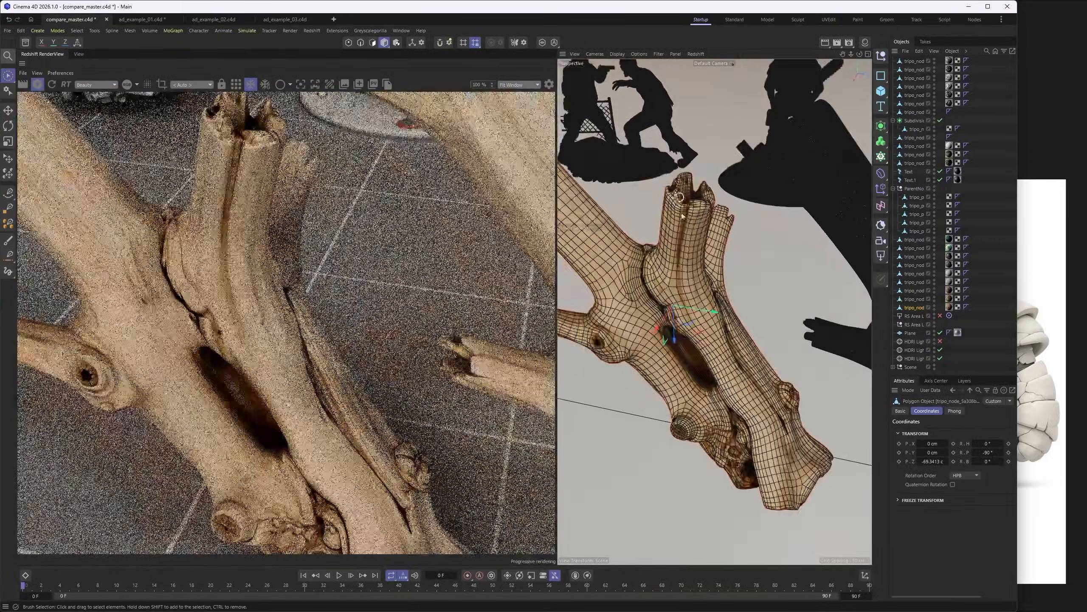
pyautogui.scroll(4, 669, 262)
pyautogui.keyDown('alt'); pyautogui.moveTo(707, 253); pyautogui.dragTo(690, 110); pyautogui.keyUp('alt')
pyautogui.scroll(-3, 685, 219)
pyautogui.keyDown('alt'); pyautogui.moveTo(685, 219); pyautogui.dragTo(707, 292); pyautogui.keyUp('alt')
pyautogui.scroll(3, 730, 198)
pyautogui.keyDown('alt'); pyautogui.moveTo(730, 198); pyautogui.dragTo(787, 132); pyautogui.keyUp('alt')
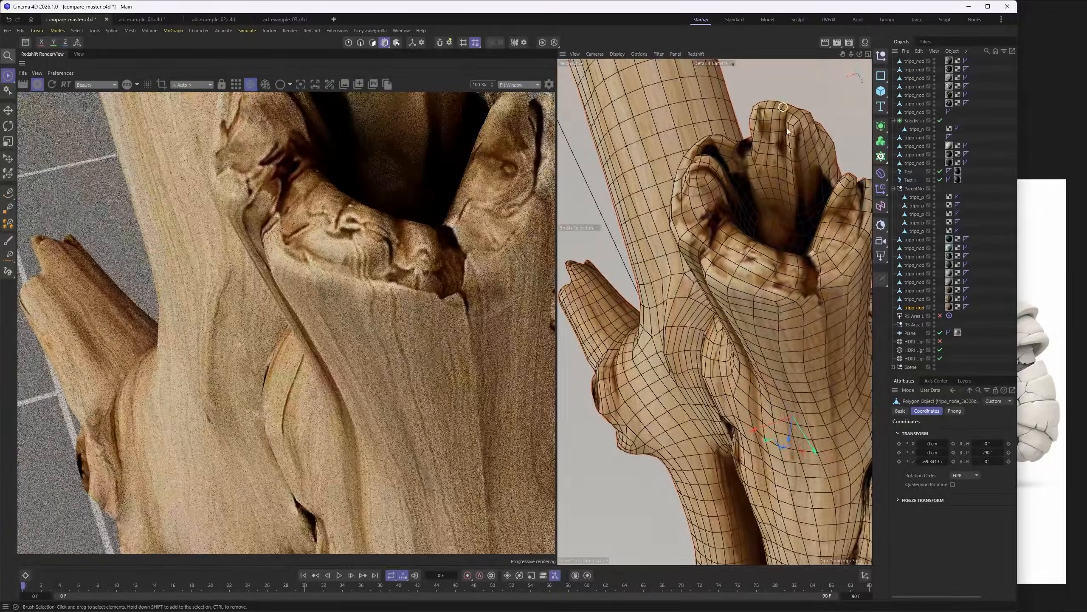
# - Inspect the wireframe density of the second driftwood branch against the first one
pyautogui.scroll(-3, 715, 232)
pyautogui.keyDown('alt'); pyautogui.moveTo(716, 231); pyautogui.dragTo(729, 326); pyautogui.keyUp('alt')
pyautogui.scroll(-2, 749, 253)
pyautogui.scroll(-3, 729, 327)
pyautogui.keyDown('alt'); pyautogui.moveTo(834, 319); pyautogui.dragTo(716, 314, button='middle'); pyautogui.keyUp('alt')
pyautogui.scroll(5, 746, 309)
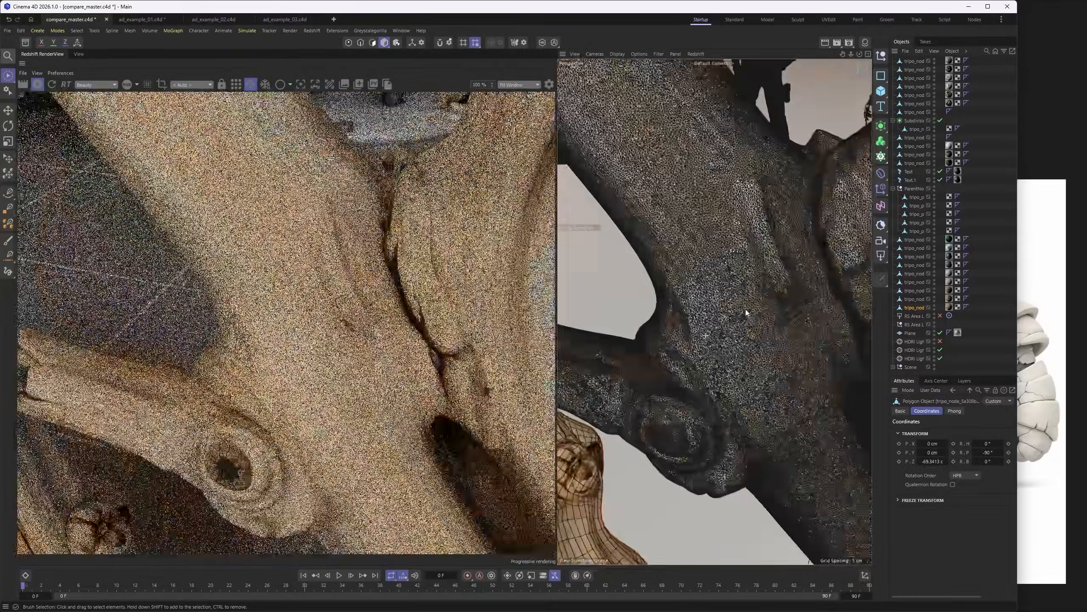
pyautogui.scroll(-5, 730, 252)
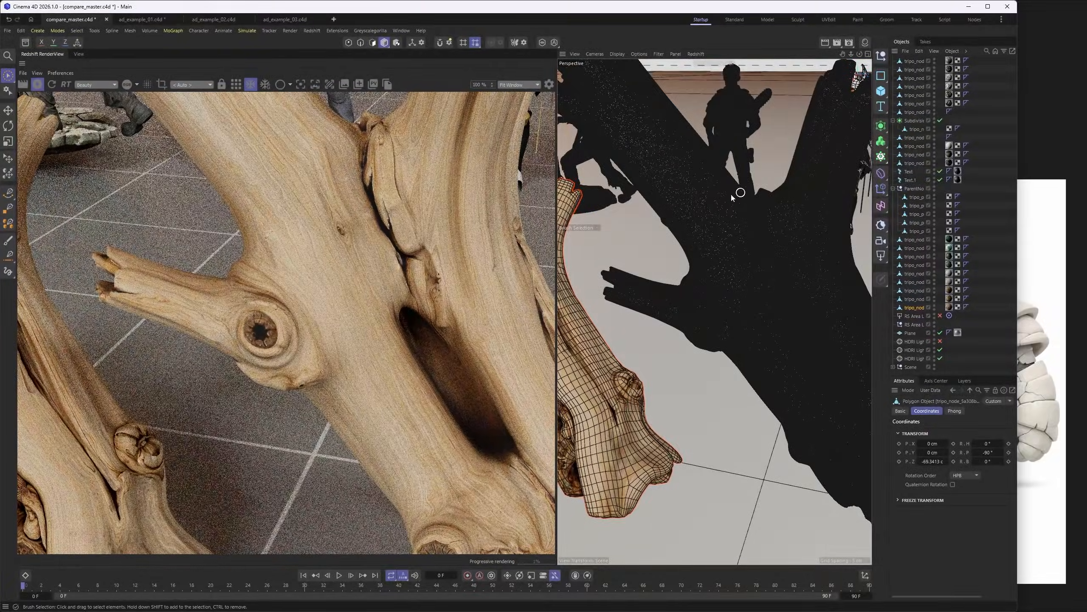
pyautogui.scroll(8, 723, 206)
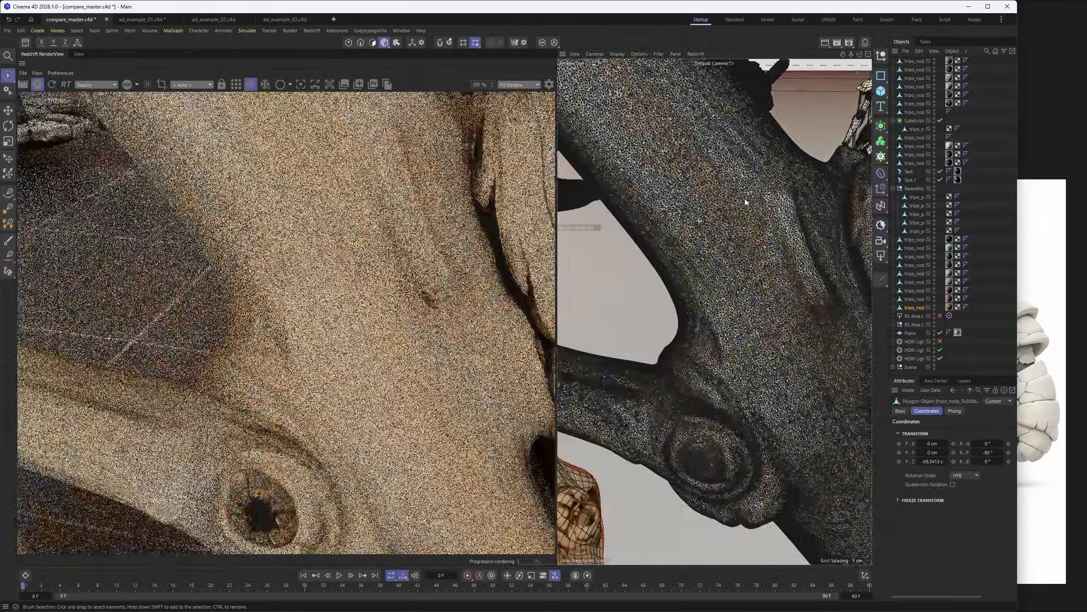
# - Select all polygons of the second driftwood branch to check its polygon count
pyautogui.scroll(5, 777, 196)
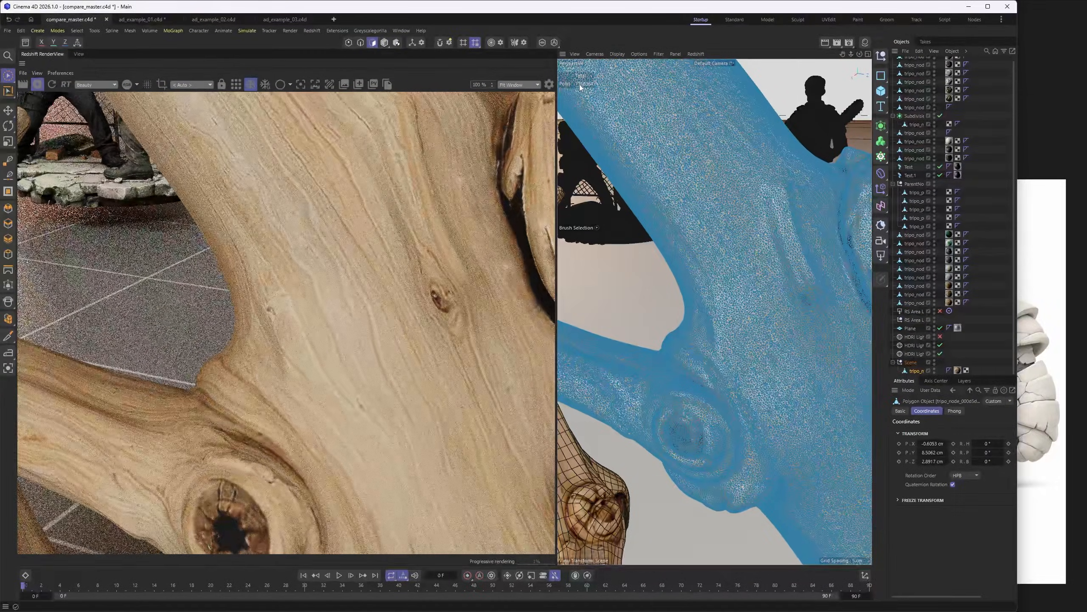
pyautogui.scroll(-6, 719, 220)
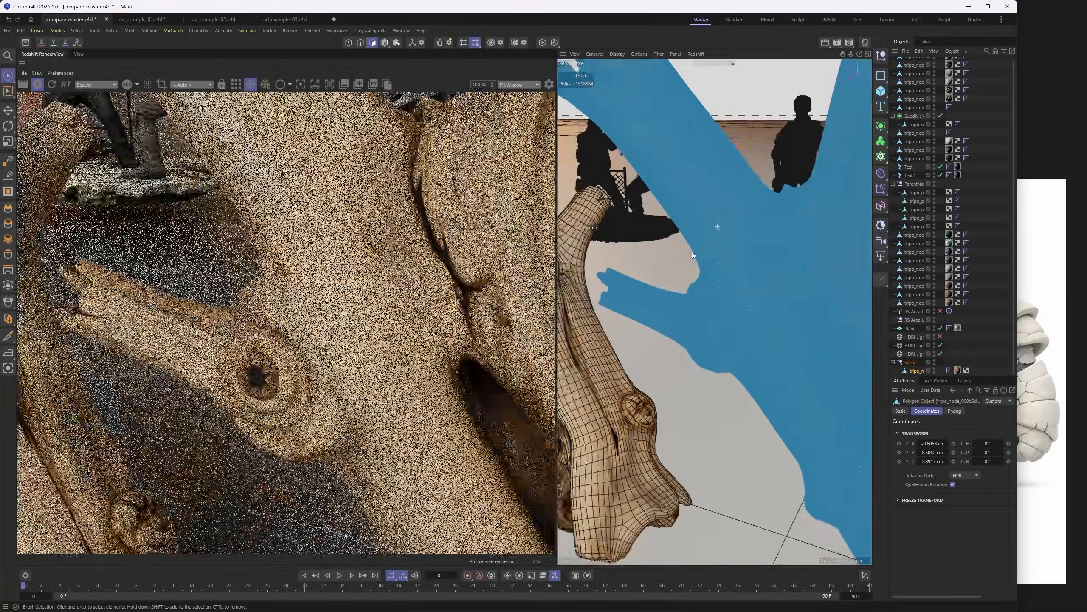
pyautogui.scroll(6, 708, 218)
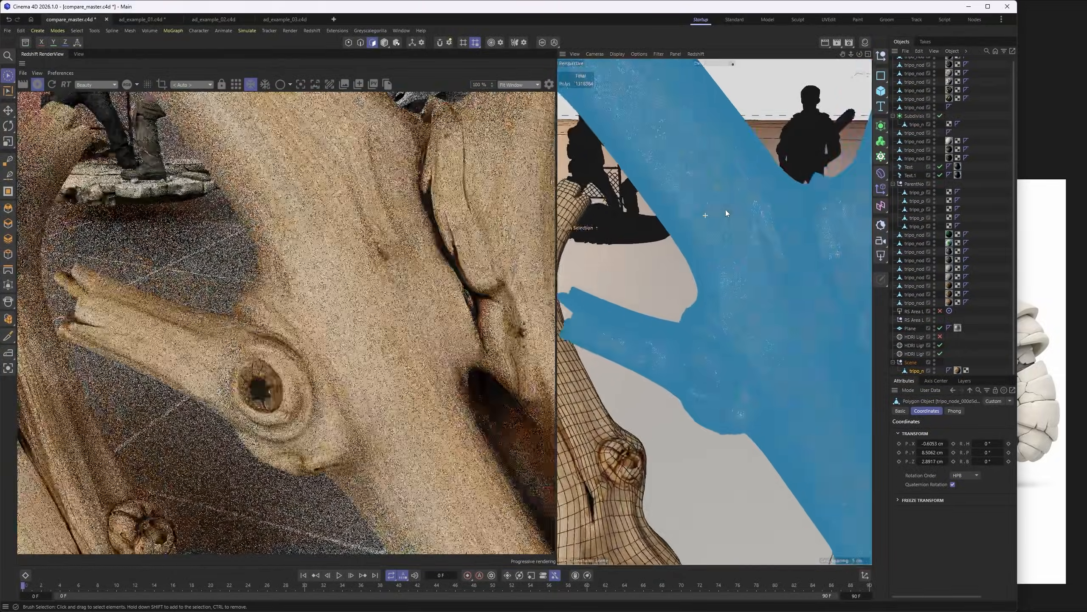
pyautogui.scroll(-2, 711, 231)
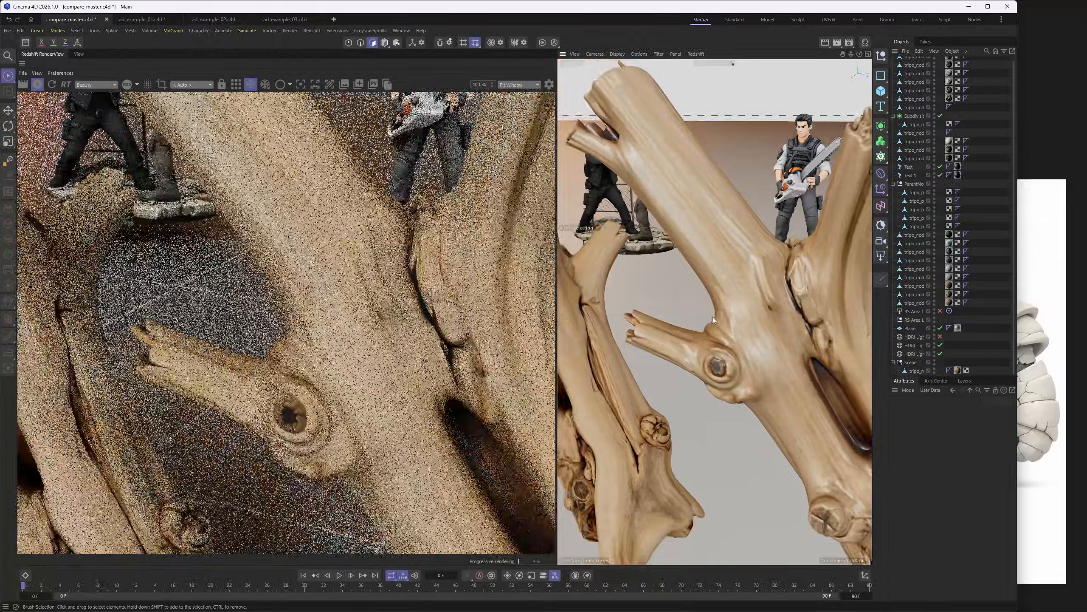
# - Deselect the mesh, hide the wireframe lines, and compare the surface detail and knots of both driftwood branches
pyautogui.keyDown('alt'); pyautogui.moveTo(712, 316); pyautogui.dragTo(705, 327, button='right'); pyautogui.keyUp('alt')
pyautogui.keyDown('alt'); pyautogui.moveTo(751, 332); pyautogui.dragTo(731, 316, button='middle'); pyautogui.keyUp('alt')
pyautogui.keyDown('alt'); pyautogui.moveTo(731, 316); pyautogui.dragTo(738, 293); pyautogui.keyUp('alt')
pyautogui.keyDown('alt'); pyautogui.moveTo(660, 316); pyautogui.dragTo(726, 357); pyautogui.keyUp('alt')
pyautogui.scroll(7, 793, 375)
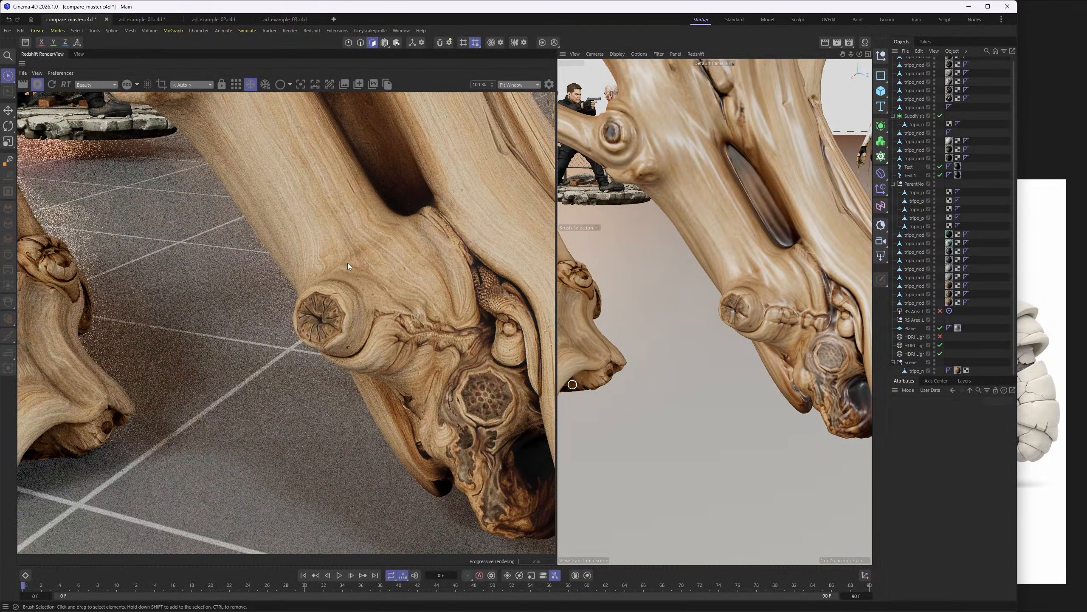
pyautogui.keyDown('alt'); pyautogui.moveTo(795, 265); pyautogui.dragTo(565, 301); pyautogui.keyUp('alt')
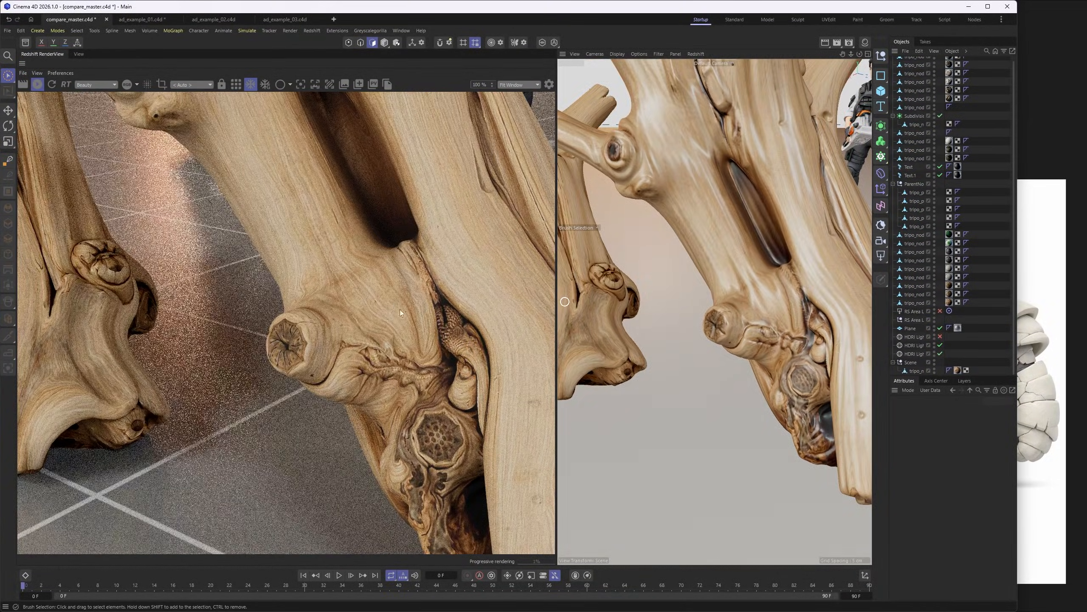
pyautogui.keyDown('alt'); pyautogui.moveTo(760, 331); pyautogui.dragTo(739, 309); pyautogui.keyUp('alt')
pyautogui.scroll(-3, 728, 306)
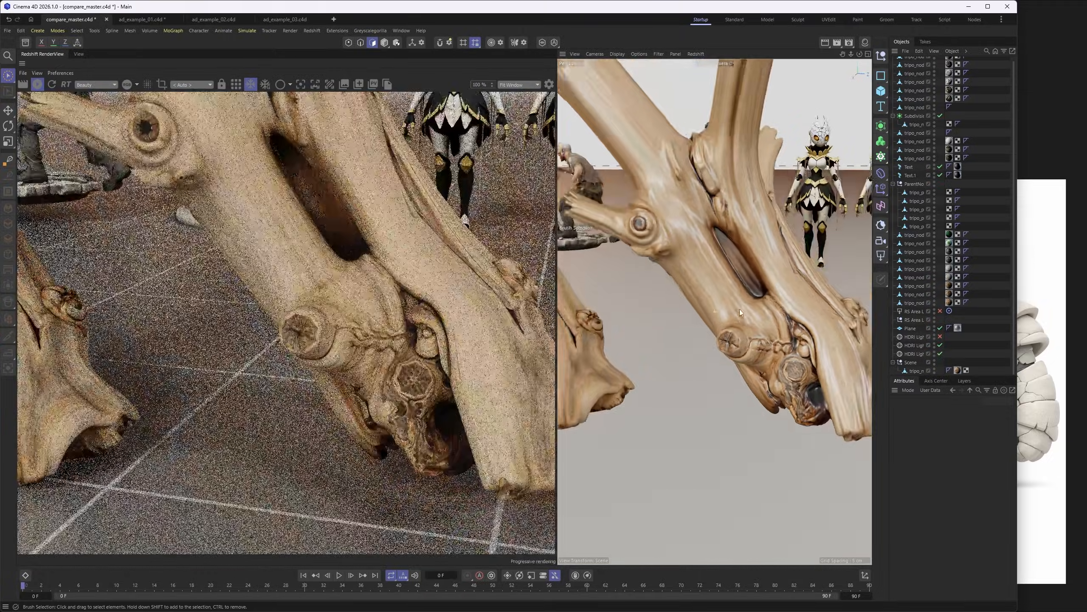
pyautogui.scroll(-3, 743, 309)
pyautogui.scroll(-1, 743, 311)
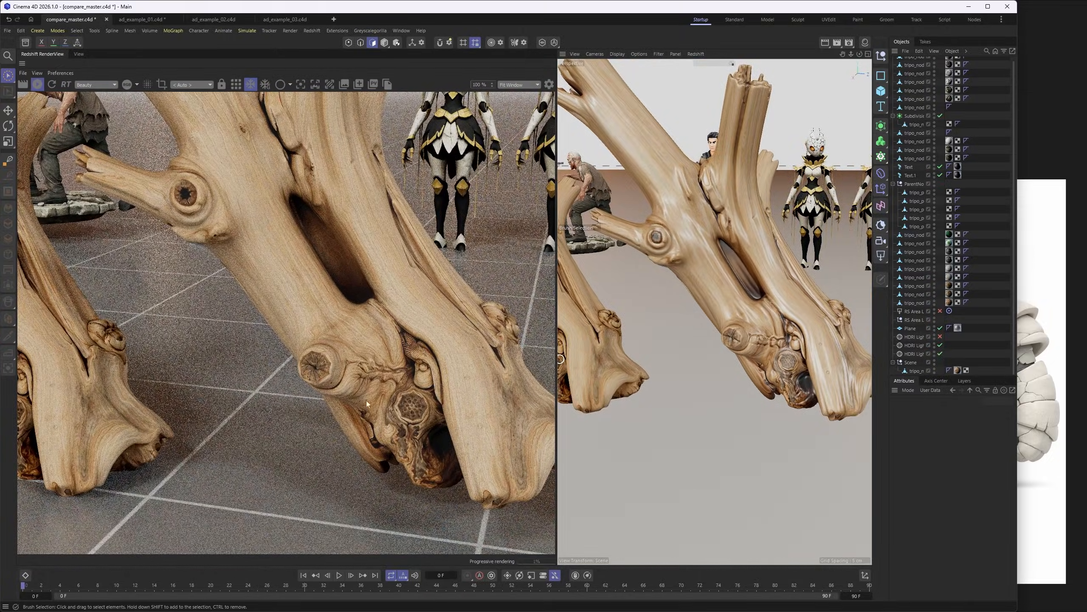
pyautogui.keyDown('alt'); pyautogui.moveTo(754, 306); pyautogui.dragTo(869, 381, button='middle'); pyautogui.keyUp('alt')
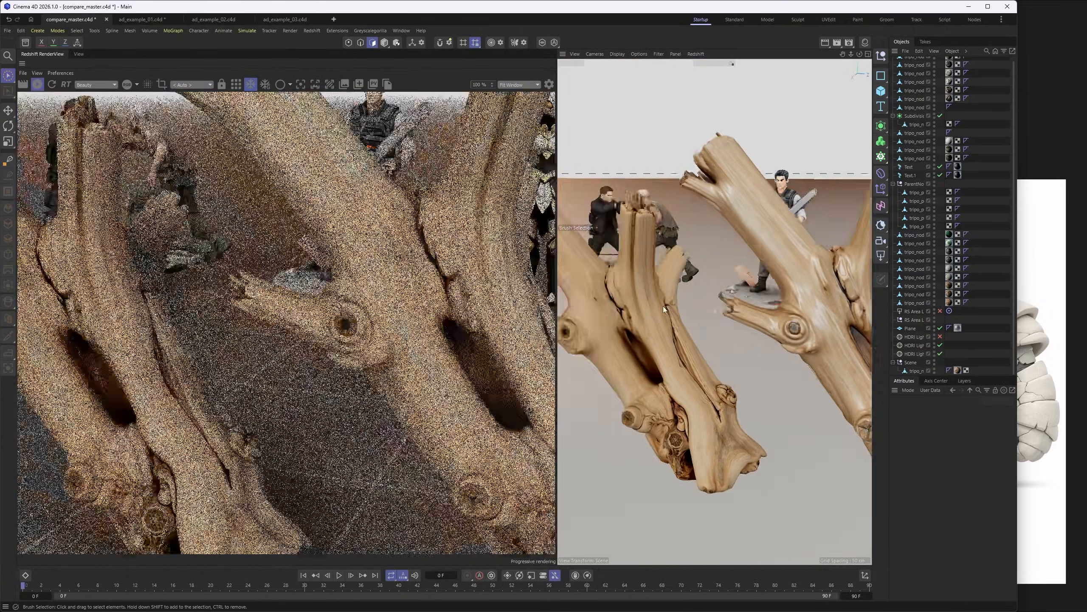
pyautogui.keyDown('alt'); pyautogui.moveTo(663, 305); pyautogui.dragTo(616, 296); pyautogui.keyUp('alt')
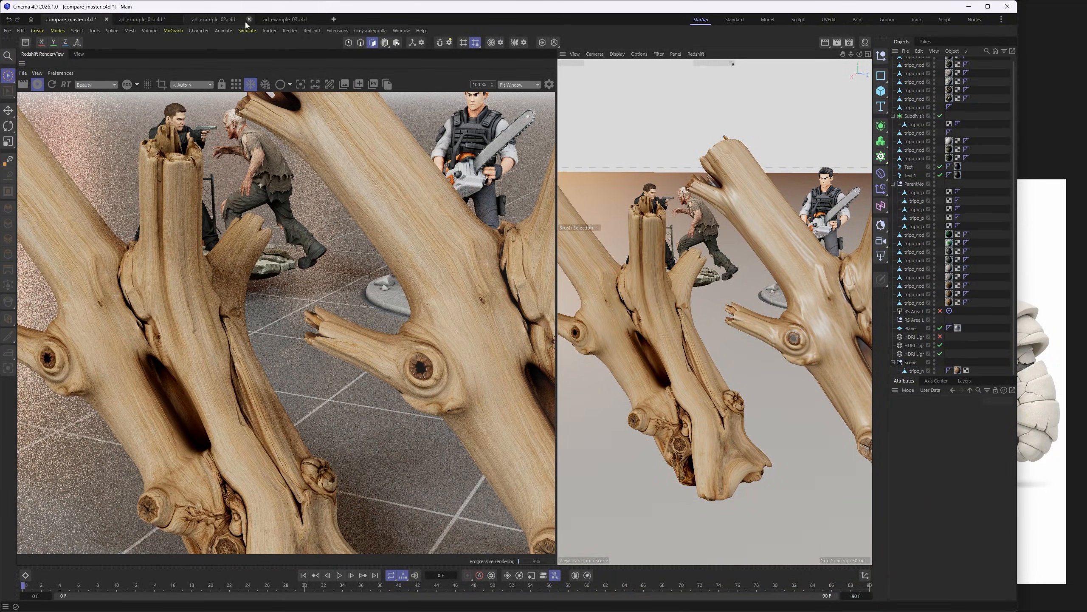
# - Switch to the ad_example_01.c4d scene and examine the perfume bottle resting on the driftwood
pyautogui.click(148, 19)
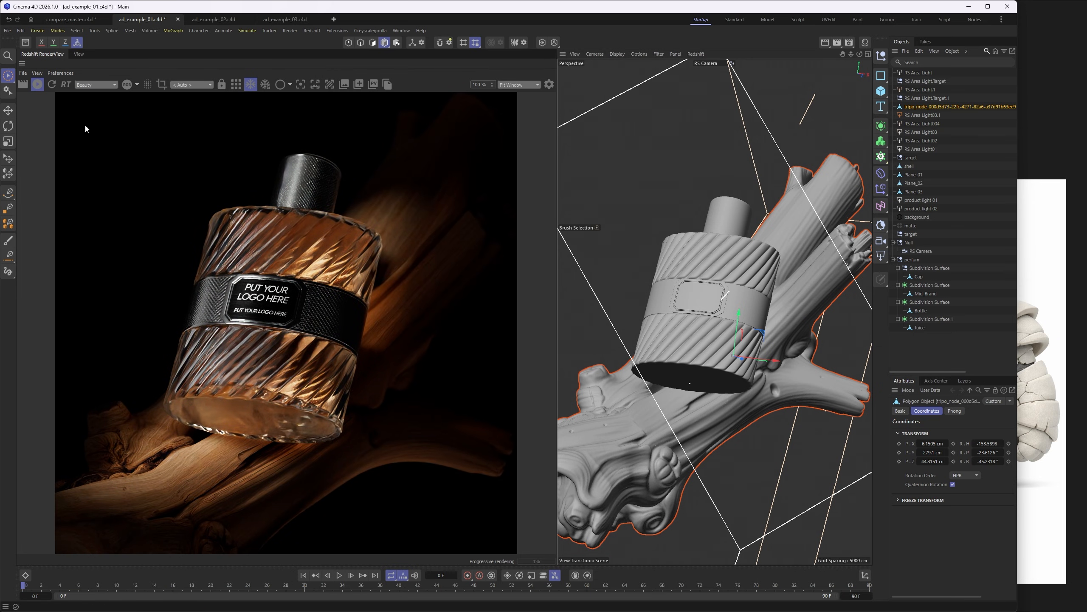
pyautogui.moveTo(700, 324)
pyautogui.keyDown('alt'); pyautogui.mouseDown()
pyautogui.moveTo(688, 324)
pyautogui.moveTo(715, 328)
pyautogui.moveTo(699, 329)
pyautogui.moveTo(711, 339)
pyautogui.mouseUp(); pyautogui.keyUp('alt')
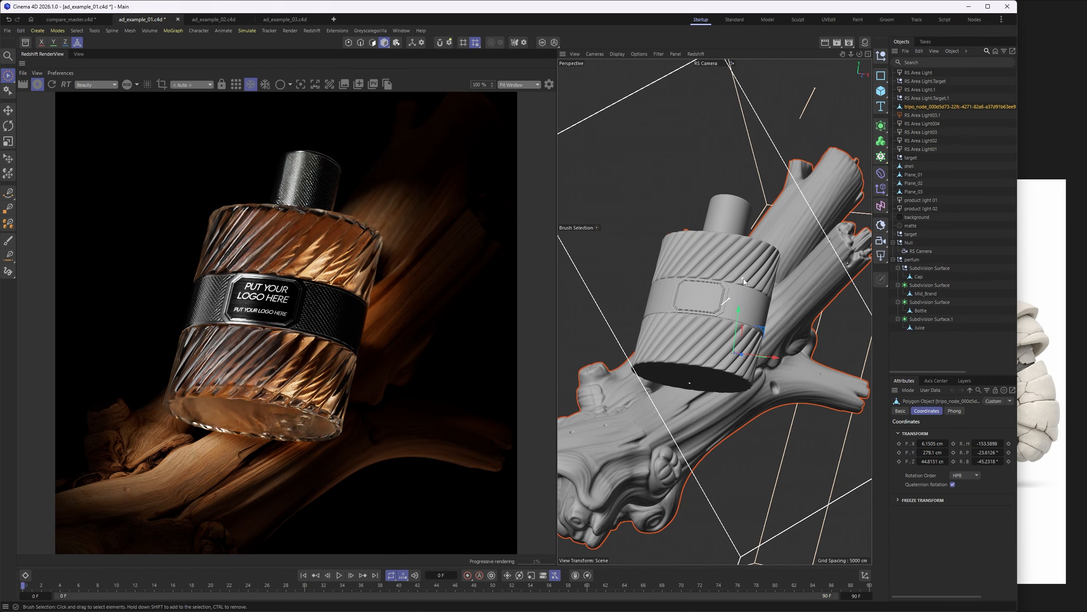
pyautogui.keyDown('alt'); pyautogui.moveTo(694, 276); pyautogui.dragTo(680, 293); pyautogui.keyUp('alt')
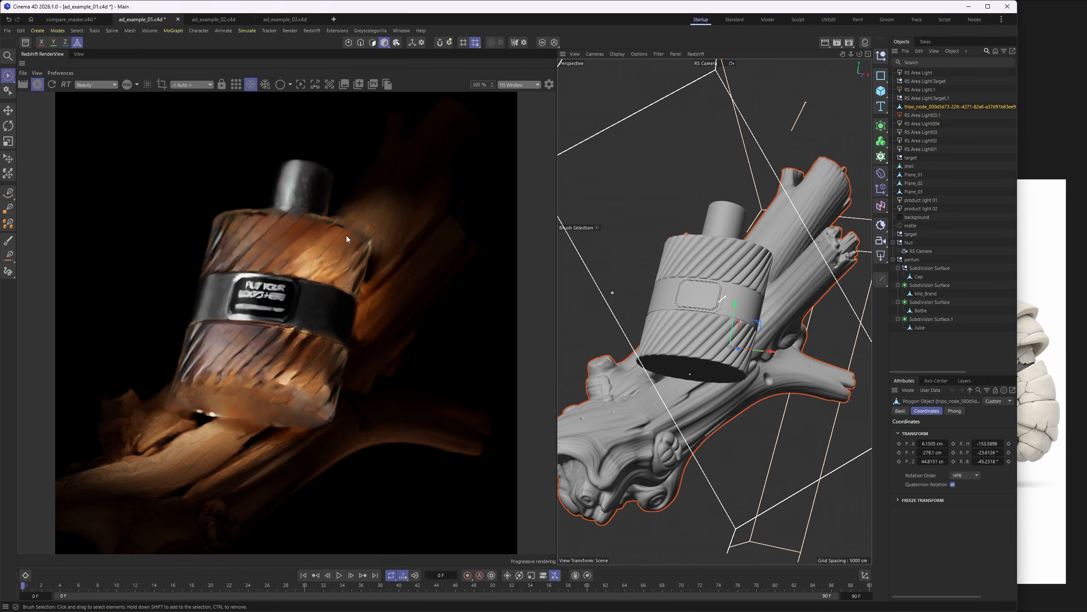
# - Lock the Redshift RenderView to RS Camera and exit the camera view in the viewport
pyautogui.click(204, 85)
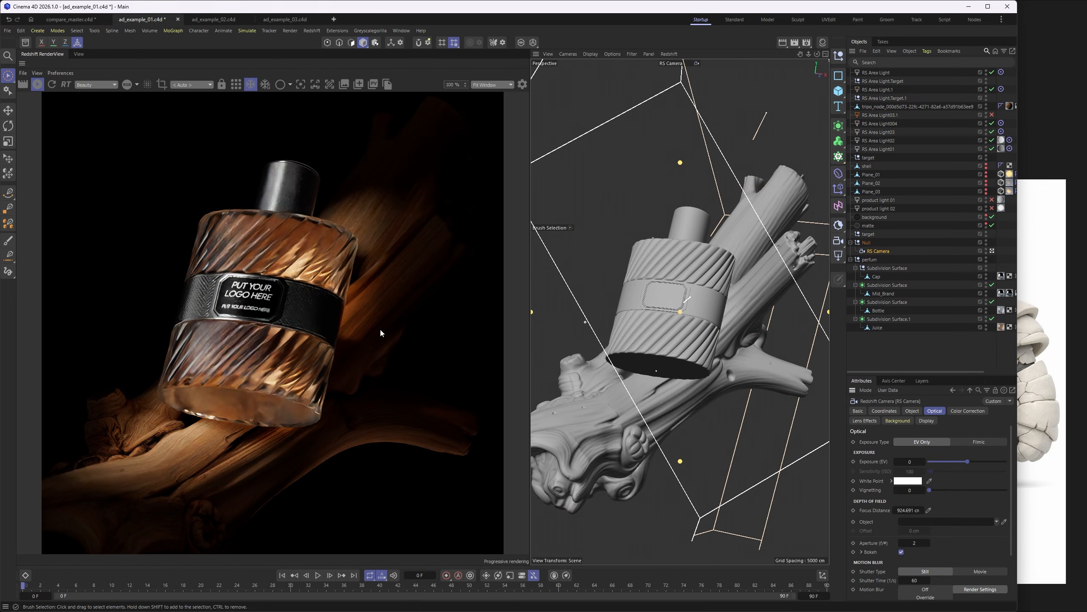
pyautogui.click(202, 84)
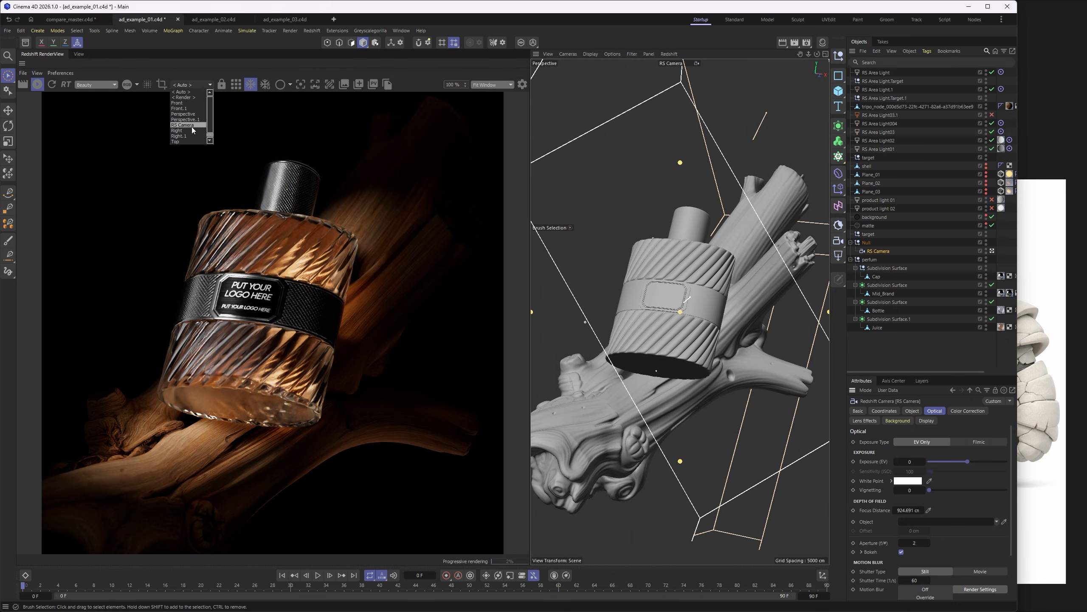
pyautogui.click(188, 125)
pyautogui.click(992, 251)
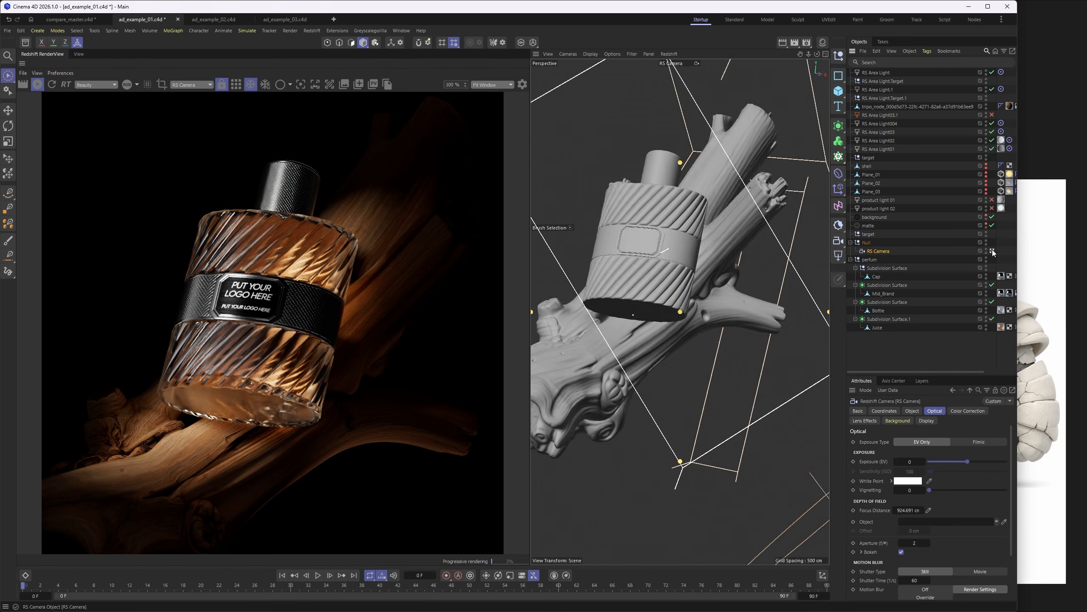
# - Select the RS Area Light beside the perfume bottle and set its intensity to 10
pyautogui.keyDown('alt'); pyautogui.moveTo(699, 282); pyautogui.dragTo(671, 294); pyautogui.keyUp('alt')
pyautogui.click(619, 243)
pyautogui.keyDown('alt'); pyautogui.moveTo(786, 293); pyautogui.dragTo(647, 286); pyautogui.keyUp('alt')
pyautogui.keyDown('alt'); pyautogui.moveTo(647, 286); pyautogui.dragTo(705, 278, button='right'); pyautogui.keyUp('alt')
pyautogui.keyDown('alt'); pyautogui.moveTo(704, 279); pyautogui.dragTo(723, 298); pyautogui.keyUp('alt')
pyautogui.moveTo(638, 337); pyautogui.dragTo(684, 300)
pyautogui.moveTo(656, 246); pyautogui.dragTo(633, 304)
pyautogui.doubleClick(914, 476)
pyautogui.write('10')
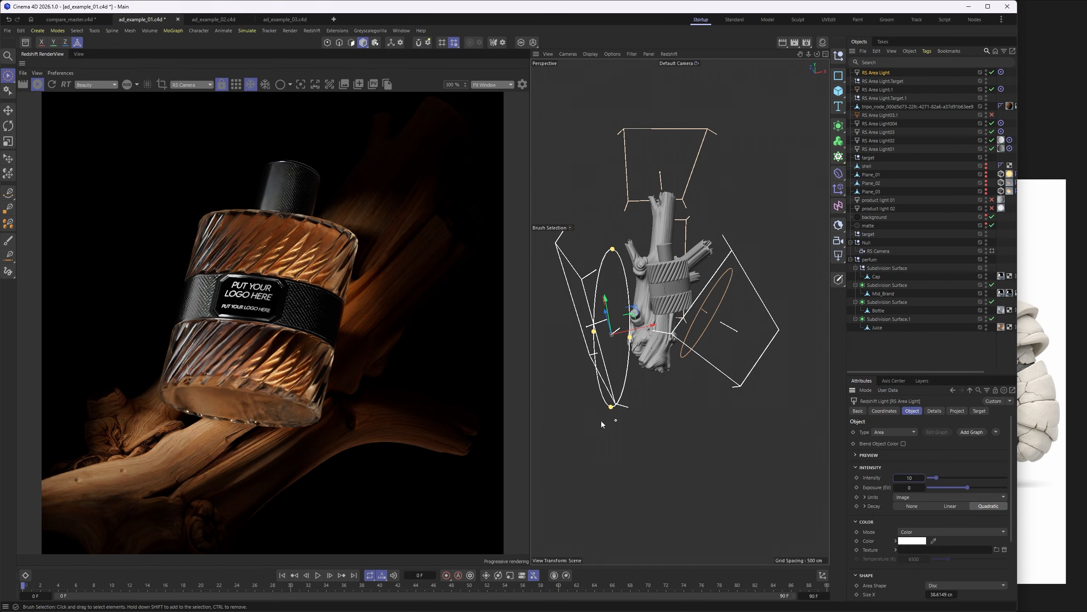
# - Reposition the RS Area Light to illuminate the driftwood from the front, and return the viewport to RS Camera
pyautogui.keyDown('alt'); pyautogui.moveTo(601, 424); pyautogui.dragTo(584, 407); pyautogui.keyUp('alt')
pyautogui.moveTo(622, 367); pyautogui.dragTo(623, 306)
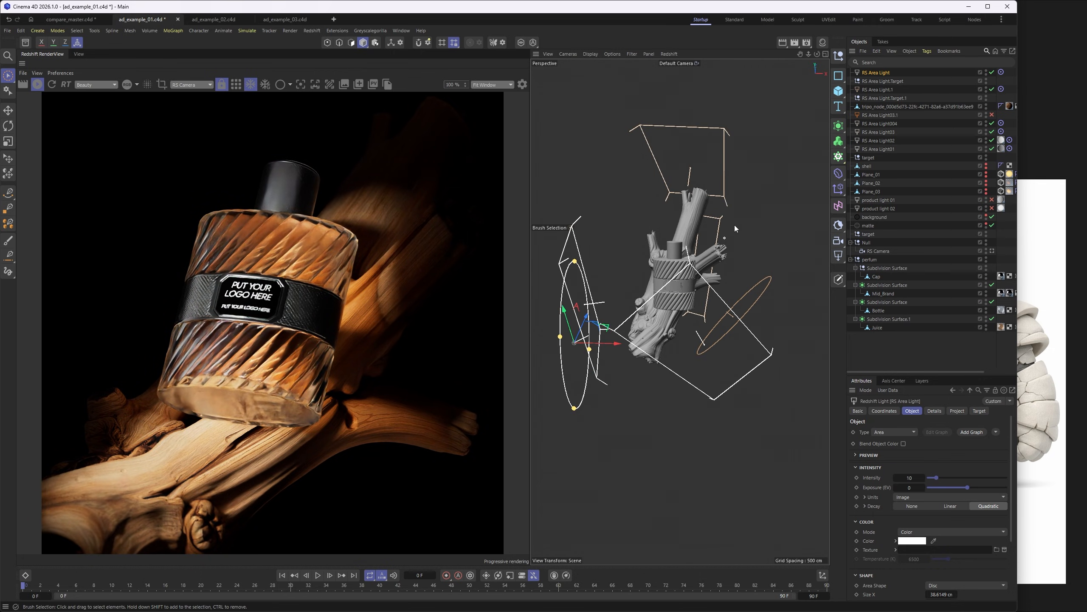
pyautogui.keyDown('alt'); pyautogui.moveTo(708, 274); pyautogui.dragTo(732, 280); pyautogui.keyUp('alt')
pyautogui.scroll(5, 680, 282)
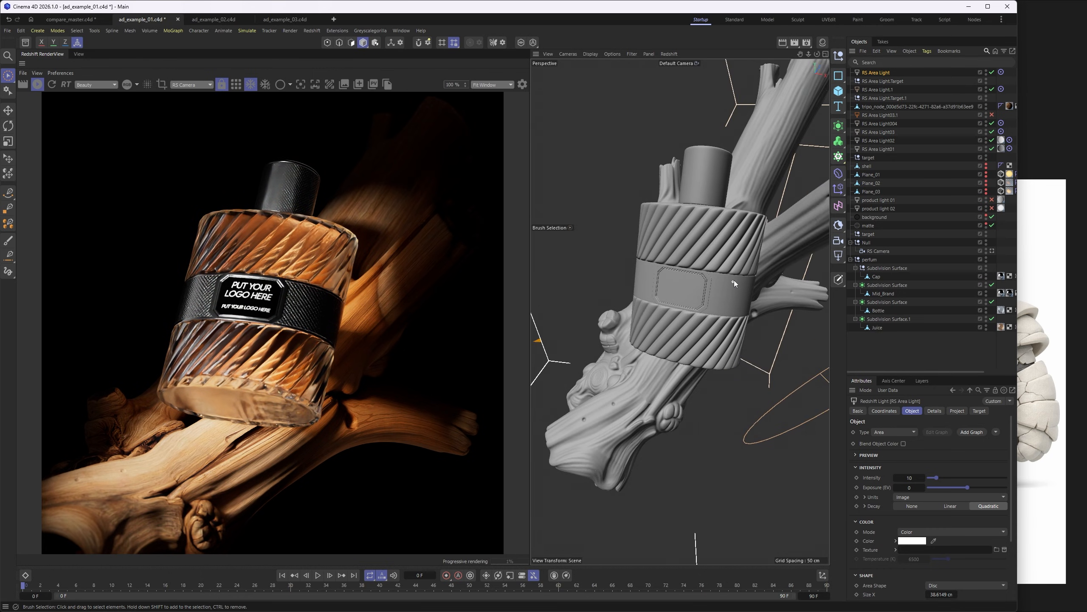
pyautogui.keyDown('alt'); pyautogui.moveTo(714, 302); pyautogui.dragTo(709, 307, button='right'); pyautogui.keyUp('alt')
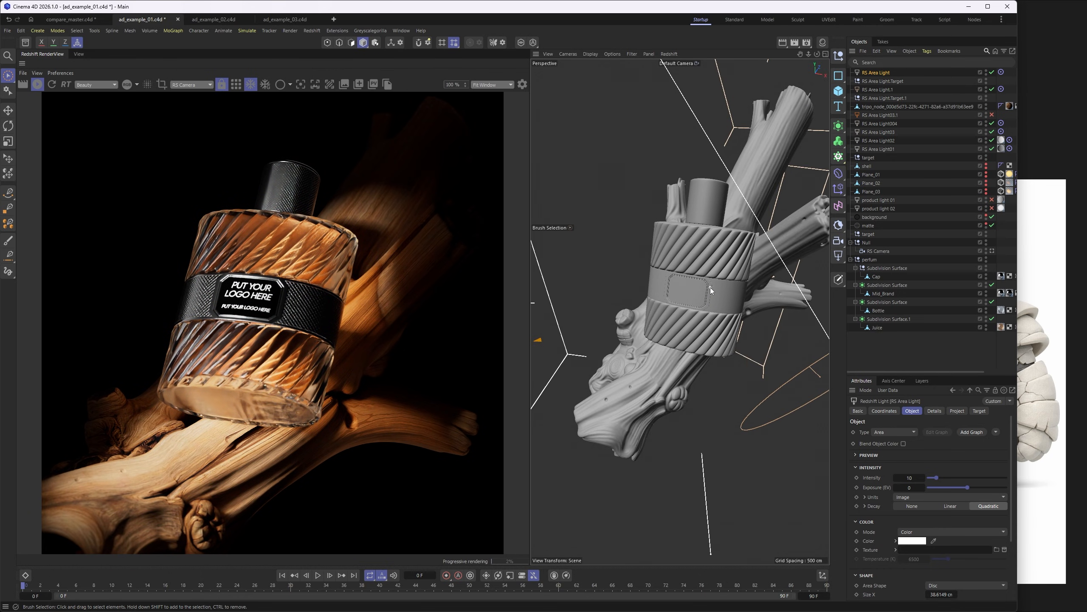
pyautogui.click(992, 250)
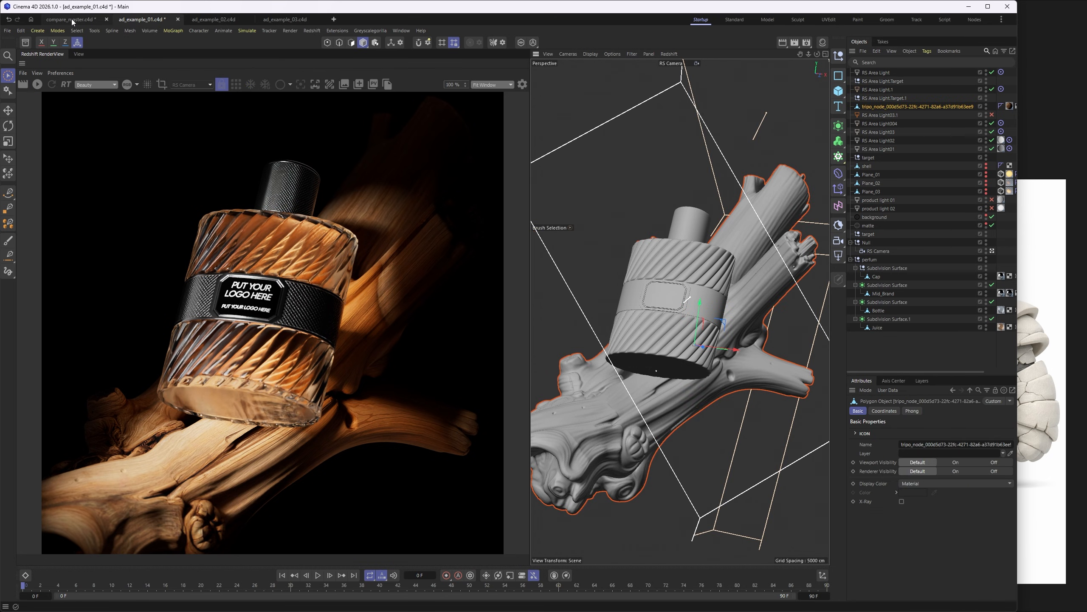
# - Return to the compare_master.c4d scene and look from the light driftwood branches across to the gnarled driftwood stumps
pyautogui.click(71, 20)
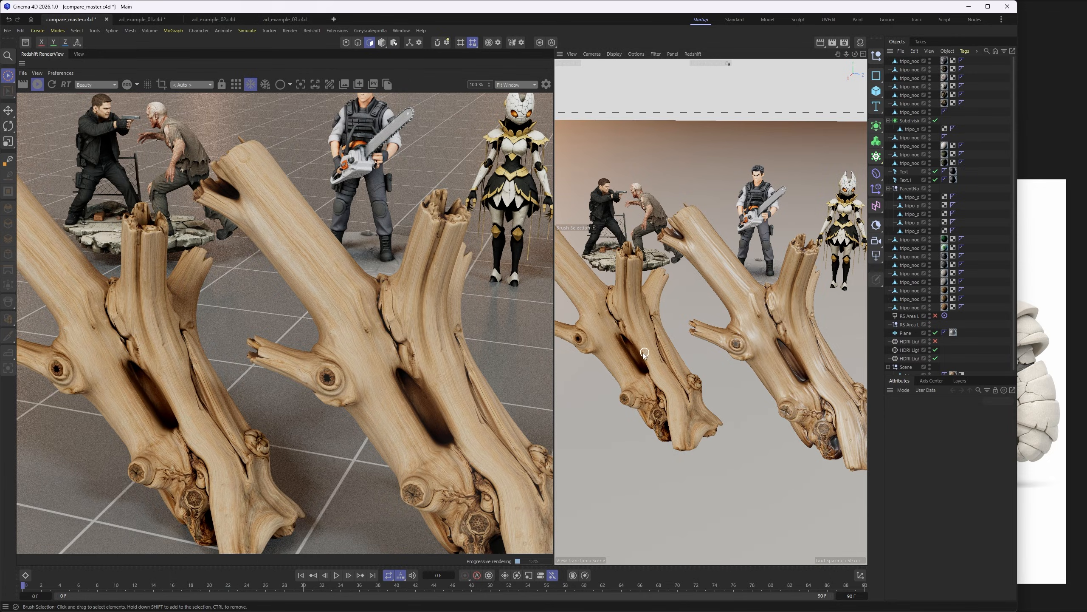
pyautogui.keyDown('alt'); pyautogui.moveTo(643, 352); pyautogui.dragTo(628, 343, button='middle'); pyautogui.keyUp('alt')
pyautogui.scroll(-1, 627, 344)
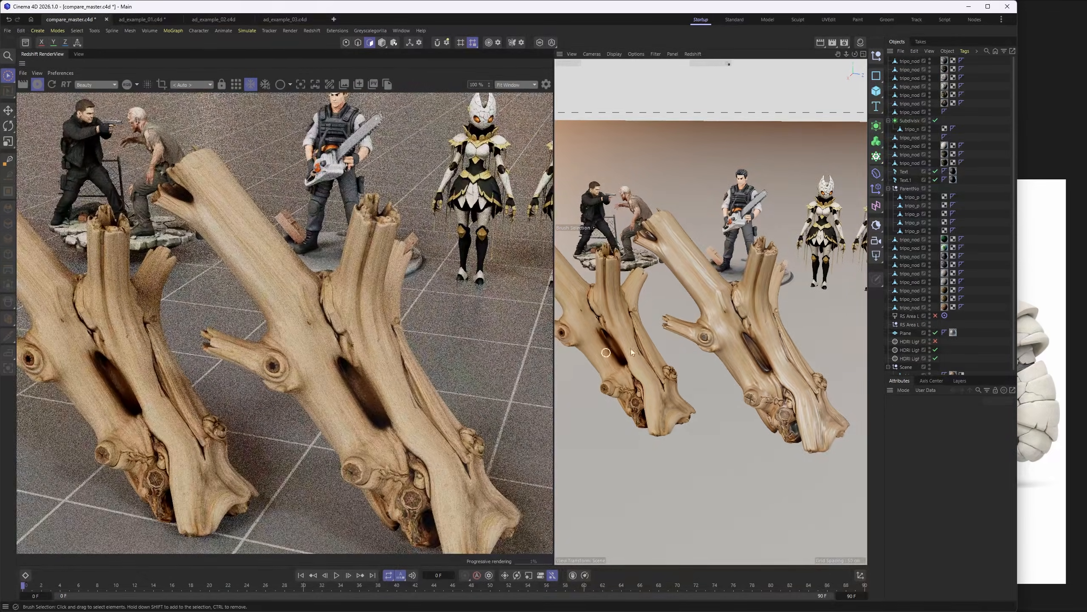
pyautogui.keyDown('alt'); pyautogui.moveTo(755, 355); pyautogui.dragTo(620, 316, button='middle'); pyautogui.keyUp('alt')
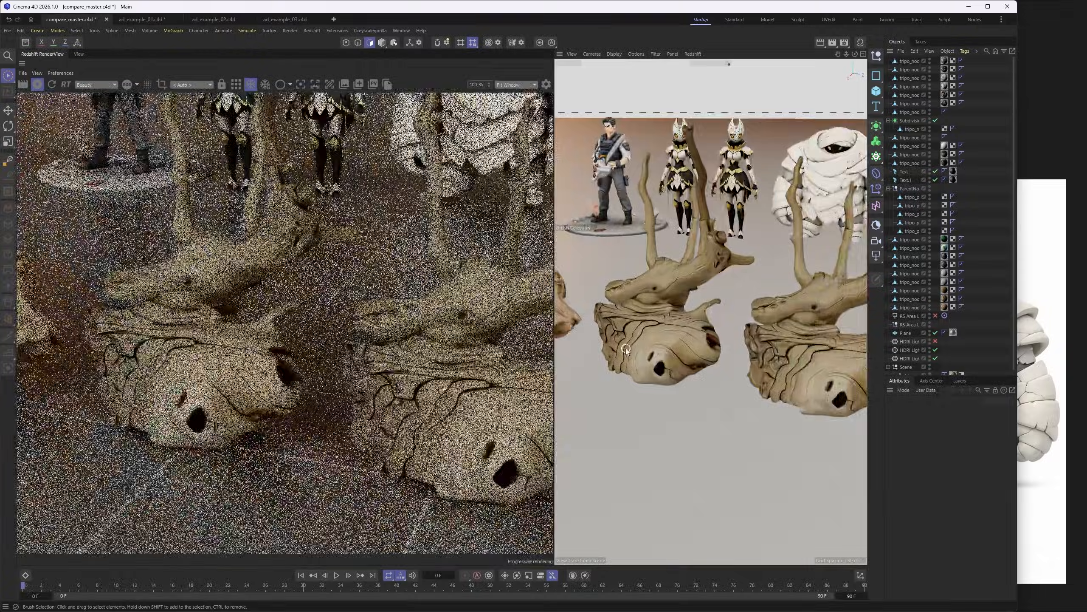
pyautogui.keyDown('alt'); pyautogui.moveTo(620, 316); pyautogui.dragTo(641, 345); pyautogui.keyUp('alt')
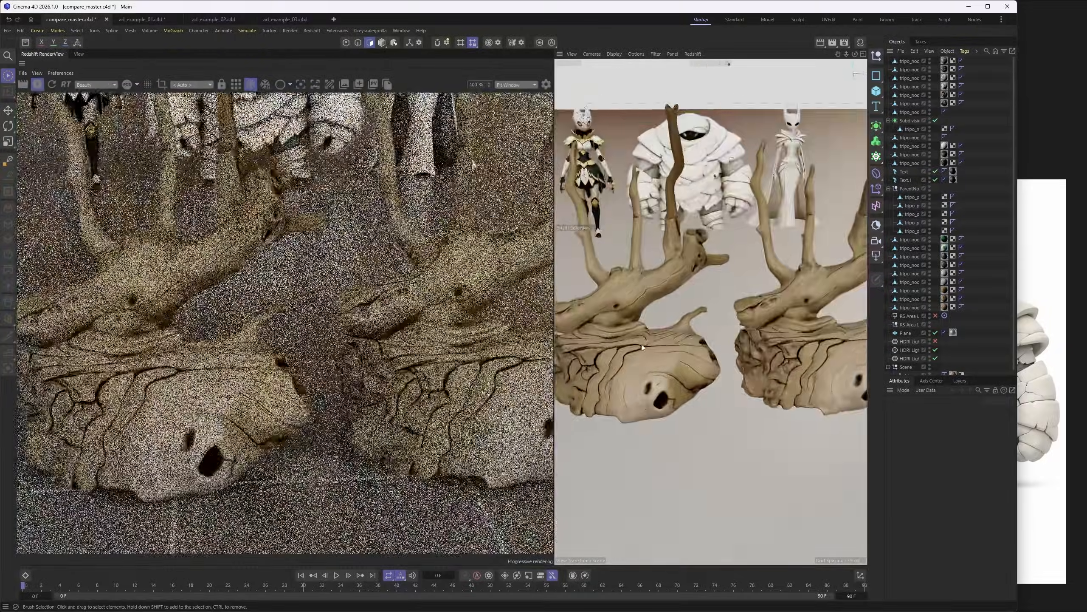
# - Turn on Gouraud Shading (Lines) in the viewport and examine the gnarled driftwood stump's mesh topology up close
pyautogui.scroll(2, 641, 344)
pyautogui.scroll(2, 639, 352)
pyautogui.press('n')
pyautogui.press('b')
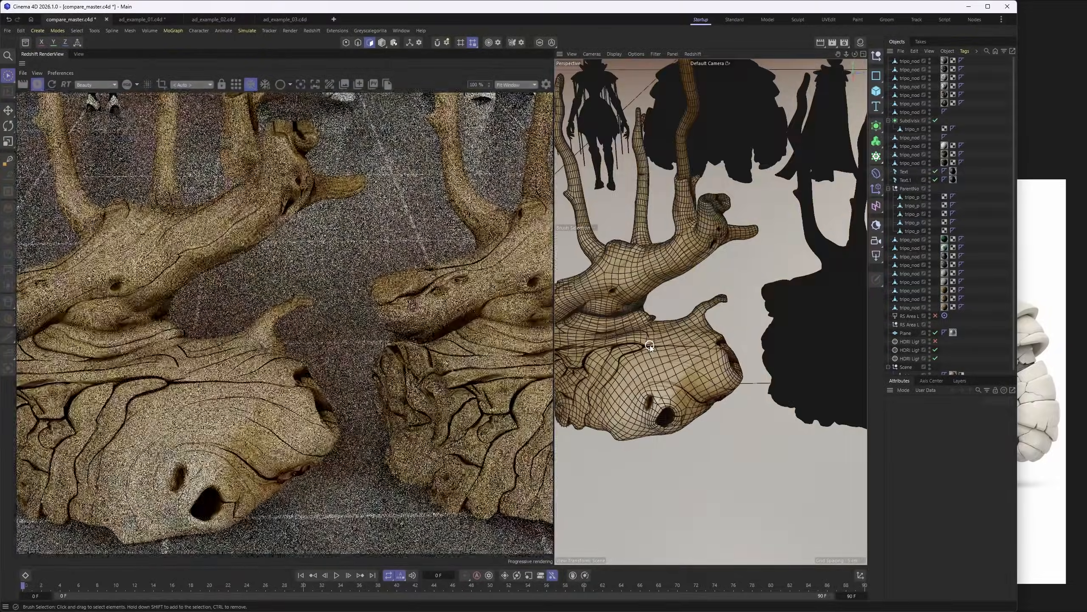
pyautogui.scroll(6, 598, 302)
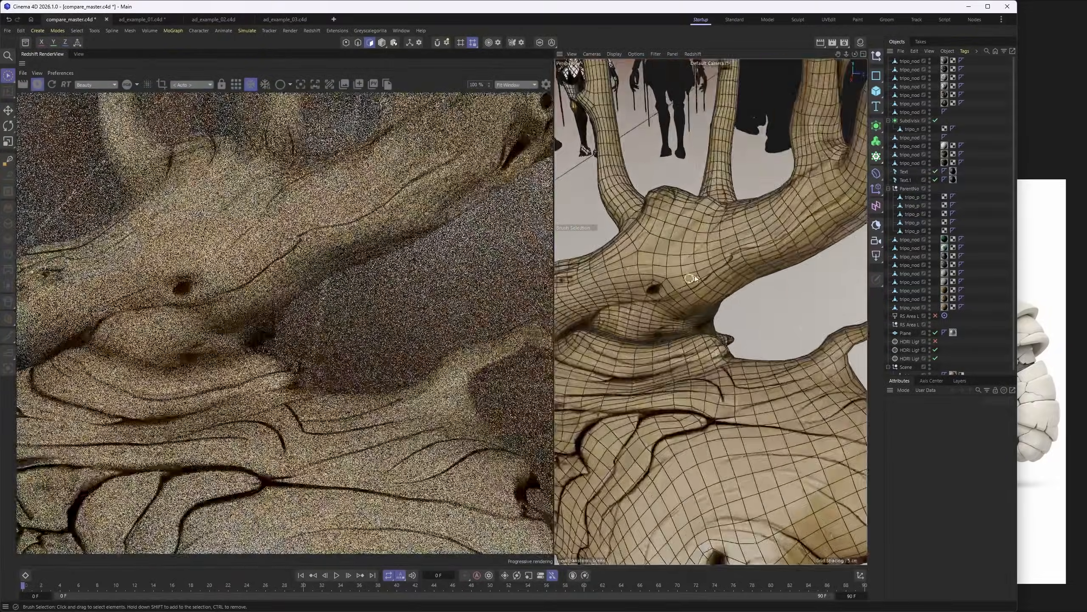
# - Set the viewport display back to plain Gouraud Shading without the mesh lines on the gnarled driftwood stumps
pyautogui.scroll(-5, 676, 268)
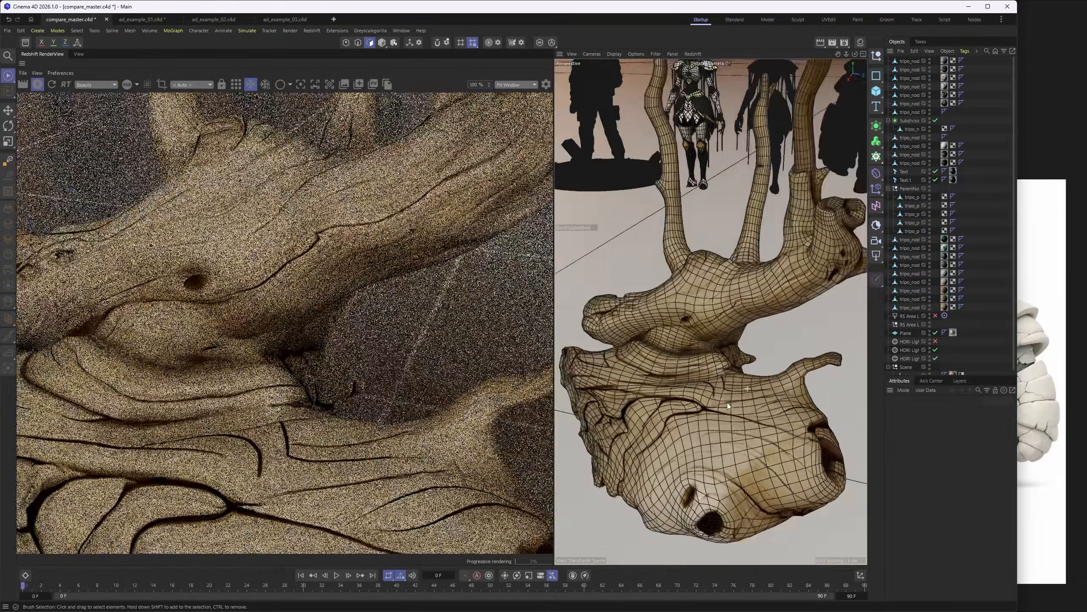
pyautogui.keyDown('alt'); pyautogui.moveTo(727, 403); pyautogui.dragTo(613, 344, button='middle'); pyautogui.keyUp('alt')
pyautogui.press('n')
pyautogui.press('a')
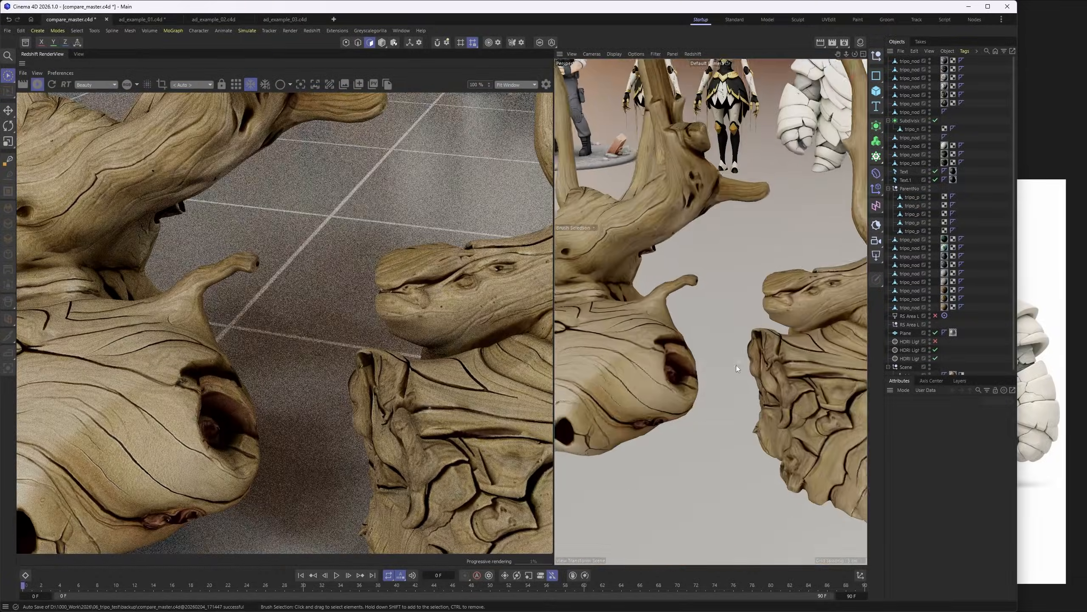
# - Compare the two gnarled driftwood stumps side by side, checking the carved bark, holes and branches of each
pyautogui.scroll(-3, 739, 364)
pyautogui.keyDown('alt'); pyautogui.moveTo(769, 367); pyautogui.dragTo(695, 359, button='middle'); pyautogui.keyUp('alt')
pyautogui.keyDown('alt'); pyautogui.moveTo(695, 359); pyautogui.dragTo(733, 356); pyautogui.keyUp('alt')
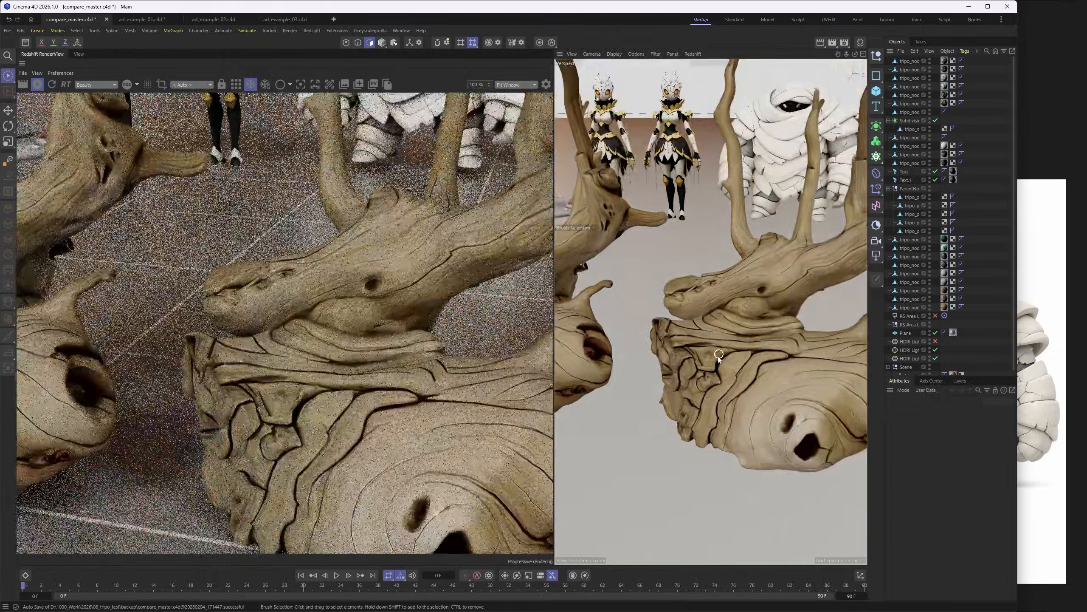
pyautogui.keyDown('alt'); pyautogui.moveTo(716, 360); pyautogui.dragTo(693, 348, button='middle'); pyautogui.keyUp('alt')
pyautogui.keyDown('alt'); pyautogui.moveTo(694, 347); pyautogui.dragTo(729, 339); pyautogui.keyUp('alt')
pyautogui.scroll(-2, 729, 340)
pyautogui.keyDown('alt'); pyautogui.moveTo(723, 346); pyautogui.dragTo(673, 361, button='middle'); pyautogui.keyUp('alt')
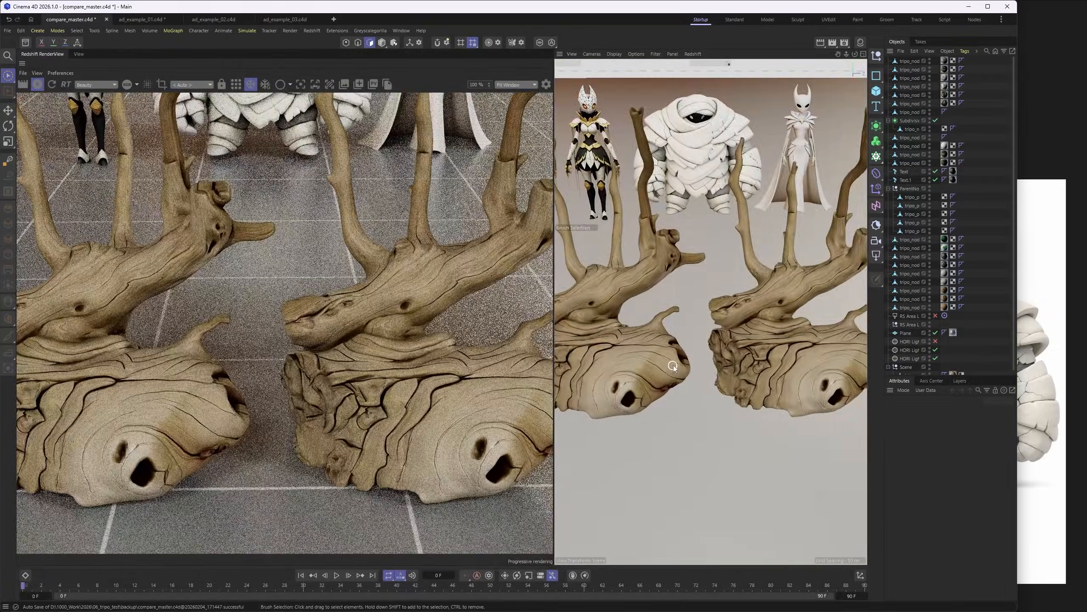
pyautogui.keyDown('alt'); pyautogui.moveTo(669, 341); pyautogui.dragTo(650, 323); pyautogui.keyUp('alt')
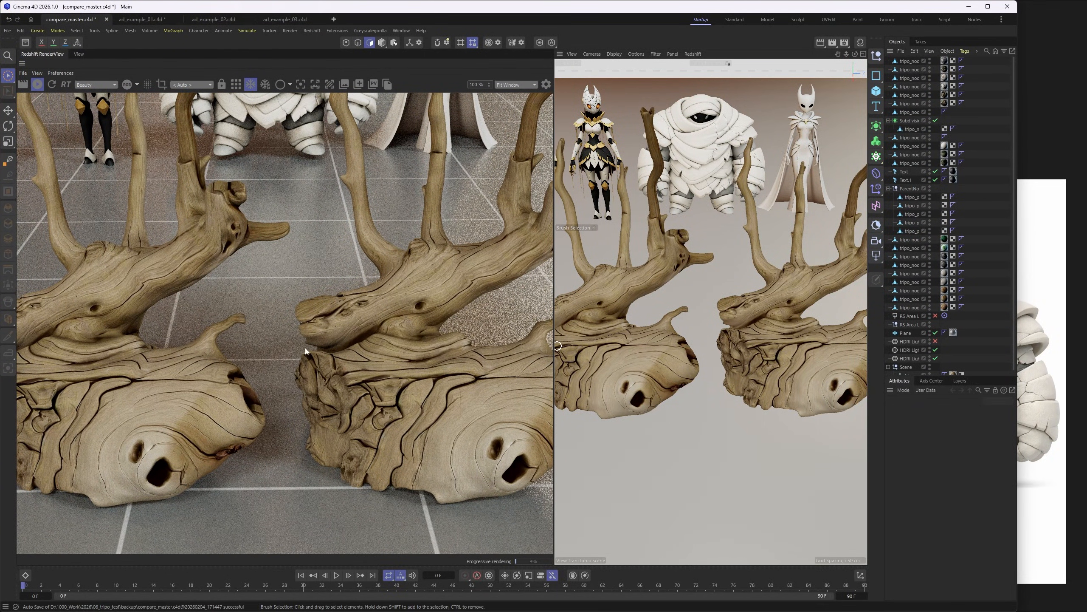
# - Switch to ad_example_02.c4d, widen the object list to expose the material tags, and briefly select the perfume bottle's Cap
pyautogui.click(219, 19)
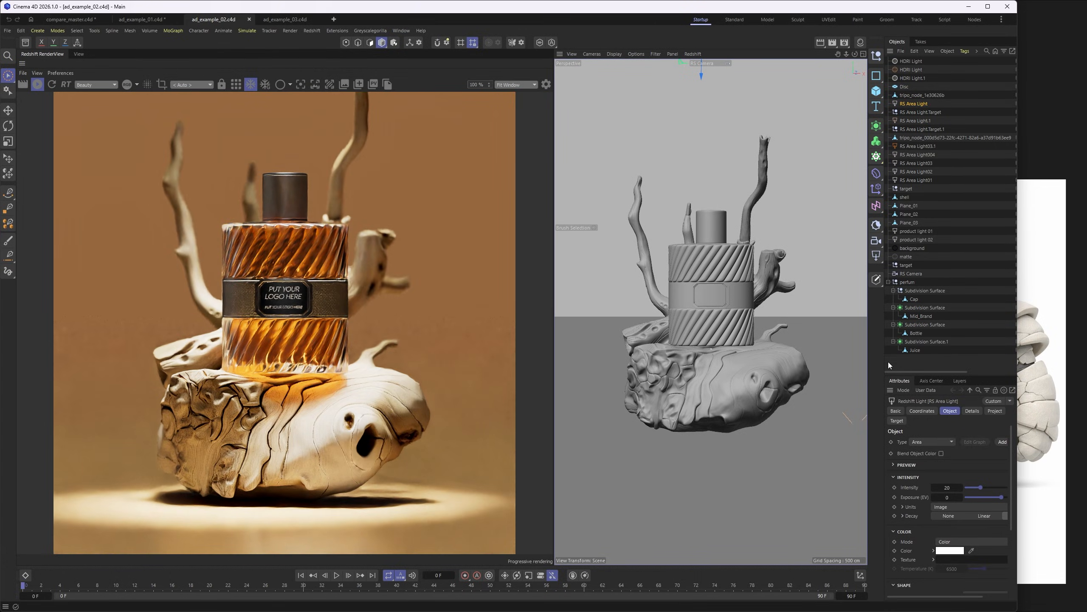
pyautogui.moveTo(884, 355); pyautogui.dragTo(854, 355)
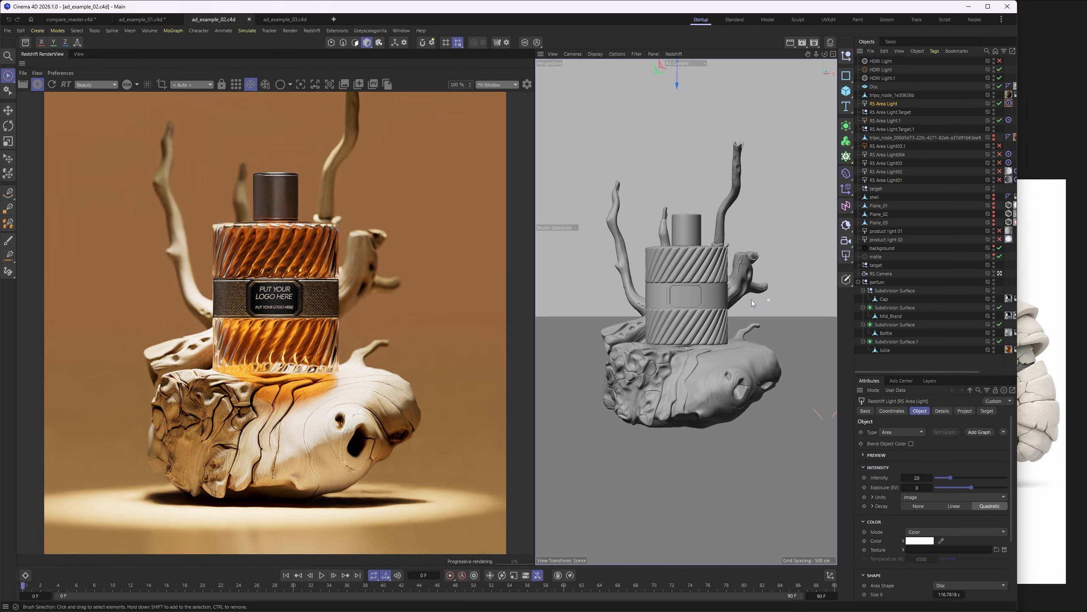
pyautogui.scroll(-1, 284, 247)
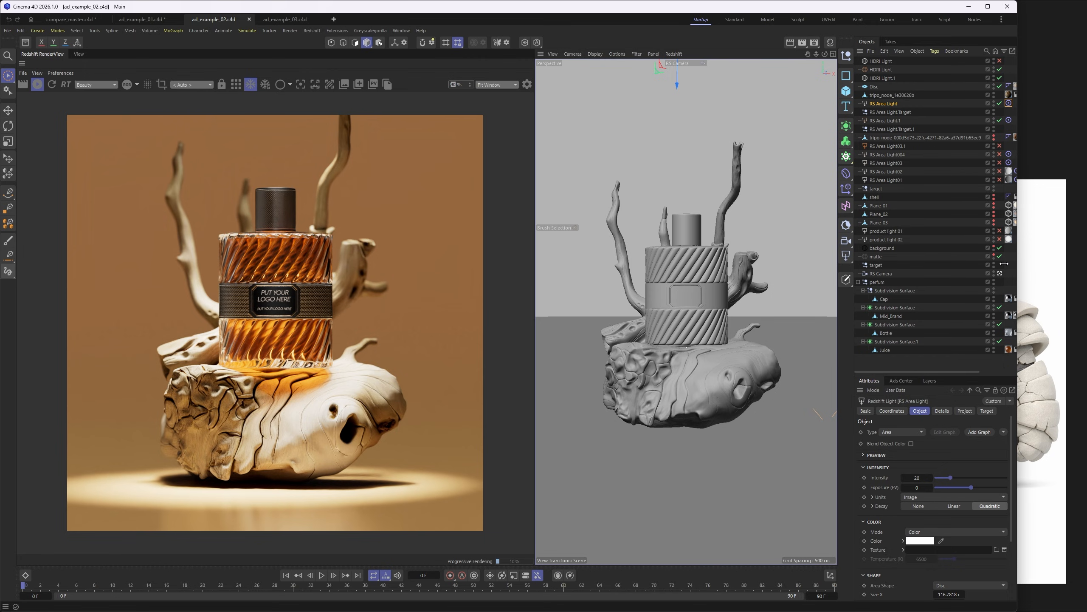
pyautogui.moveTo(1004, 263); pyautogui.dragTo(960, 269)
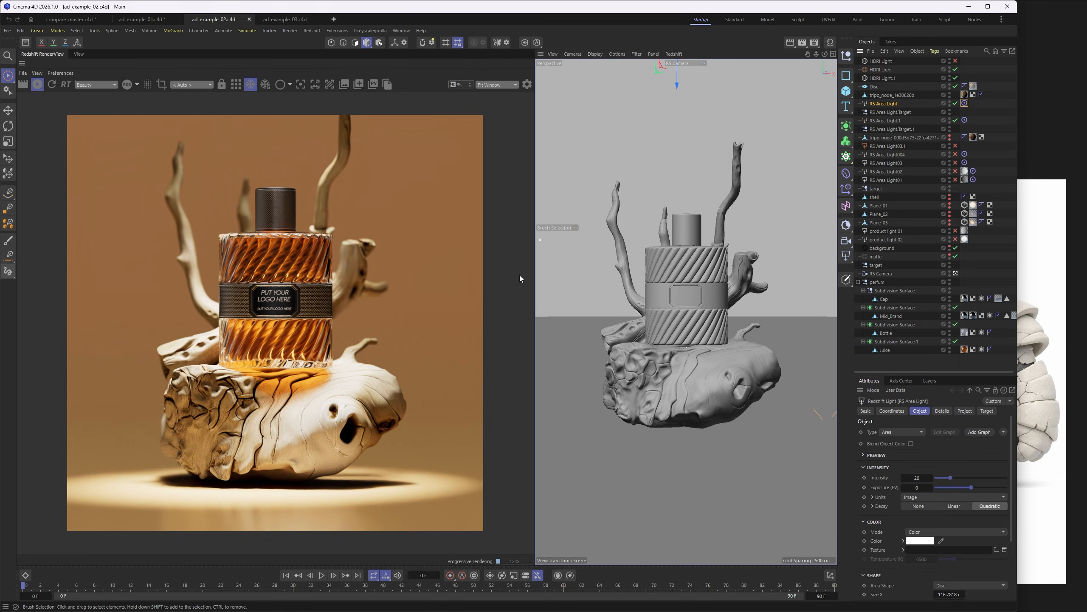
pyautogui.click(686, 284)
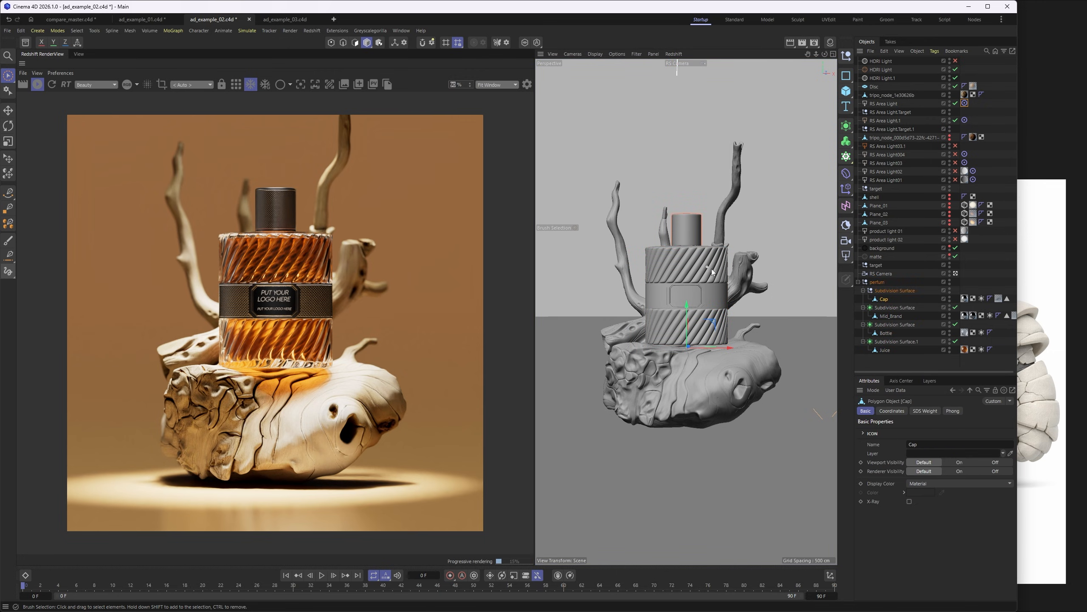
pyautogui.click(883, 361)
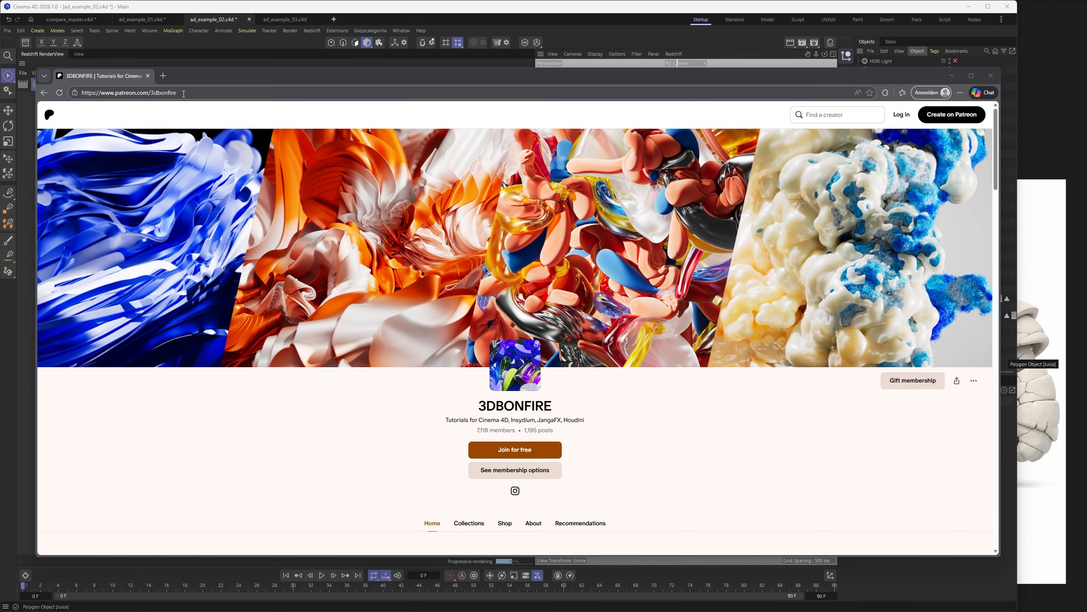
# - Look over the 3DBONFIRE Patreon page in the browser, covering its address, member and post counts, and featured products
pyautogui.moveTo(184, 93); pyautogui.dragTo(115, 93)
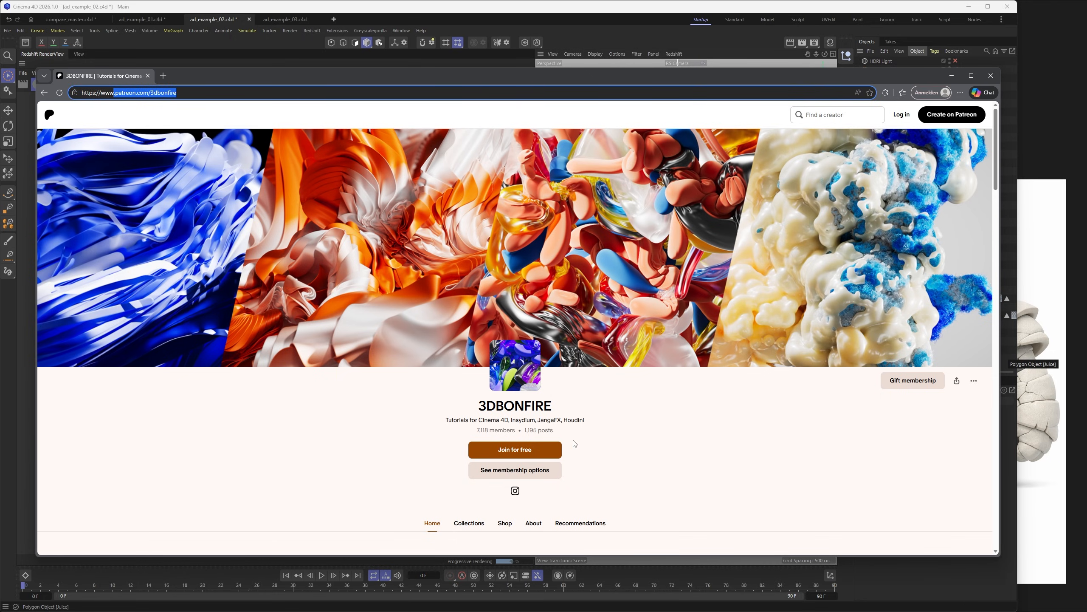
pyautogui.scroll(-1, 575, 443)
pyautogui.moveTo(476, 389); pyautogui.dragTo(509, 394)
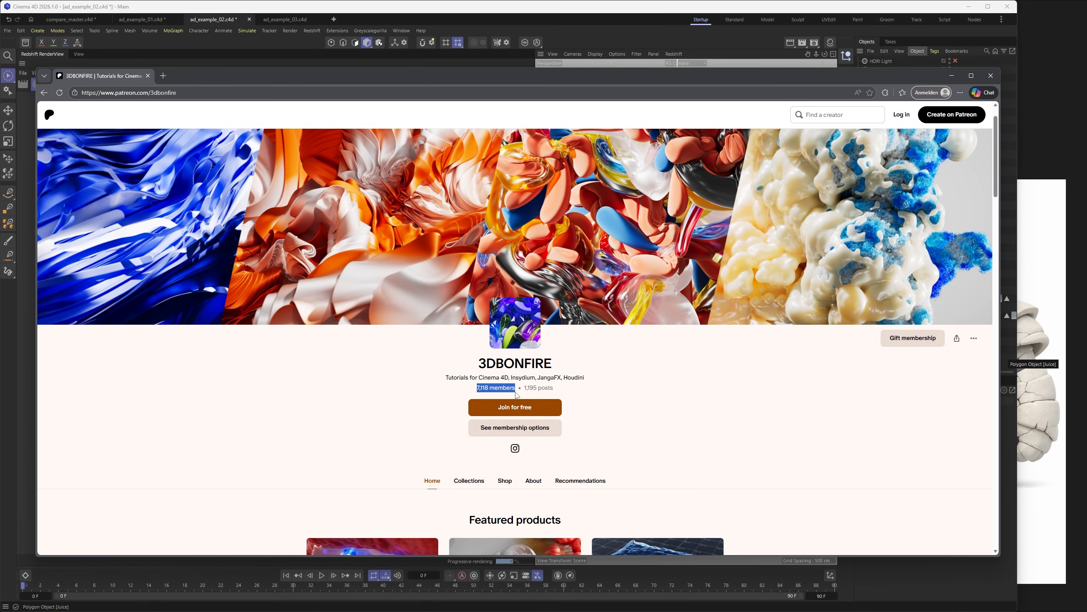
pyautogui.scroll(-1, 511, 383)
pyautogui.click(582, 344)
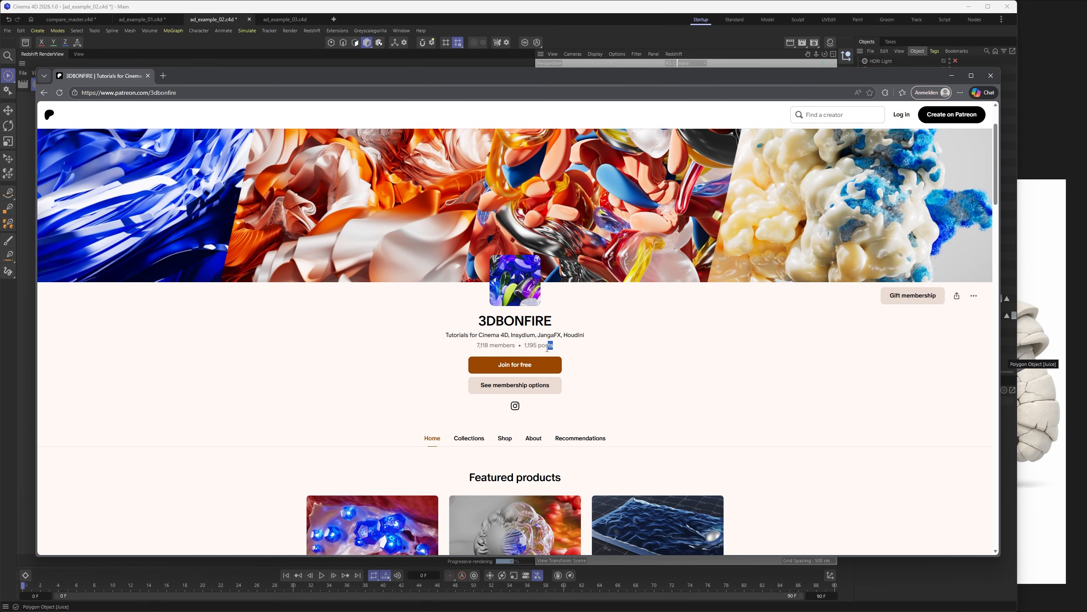
pyautogui.moveTo(548, 349); pyautogui.dragTo(524, 346)
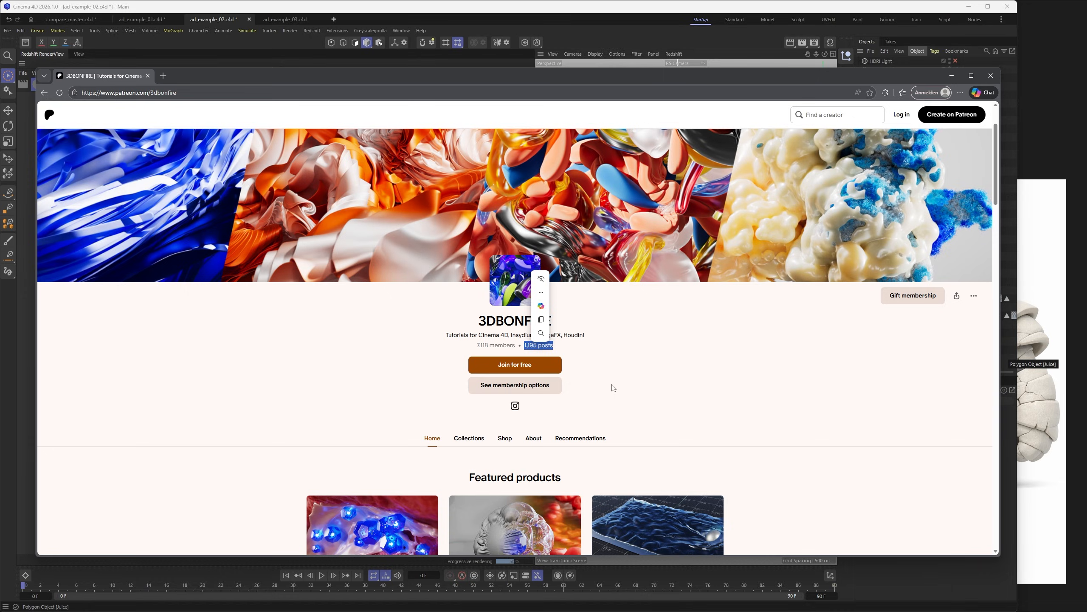
pyautogui.scroll(-2, 616, 385)
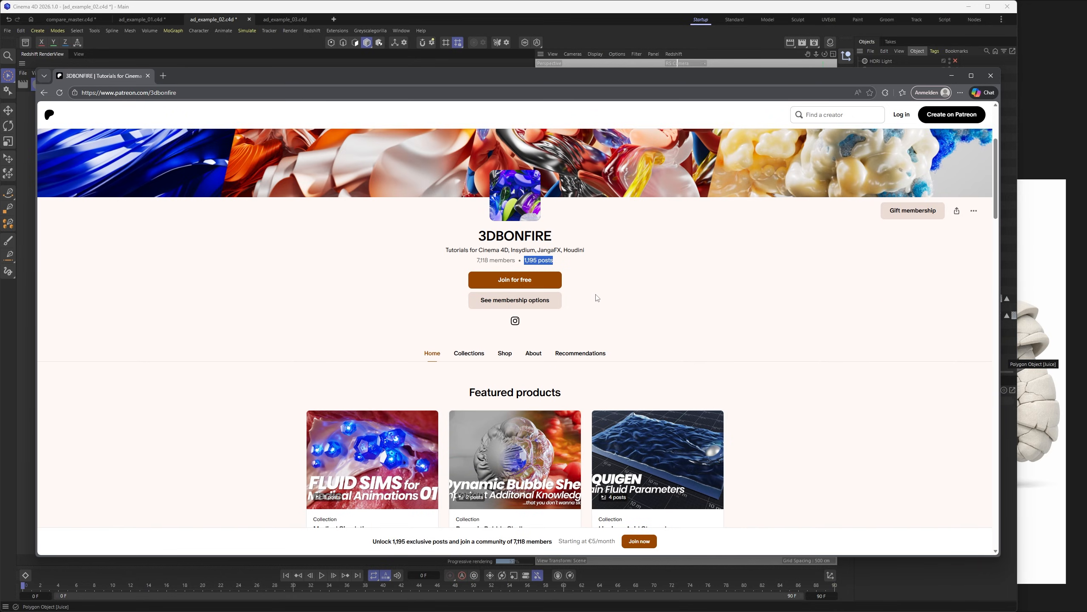
pyautogui.scroll(-2, 563, 267)
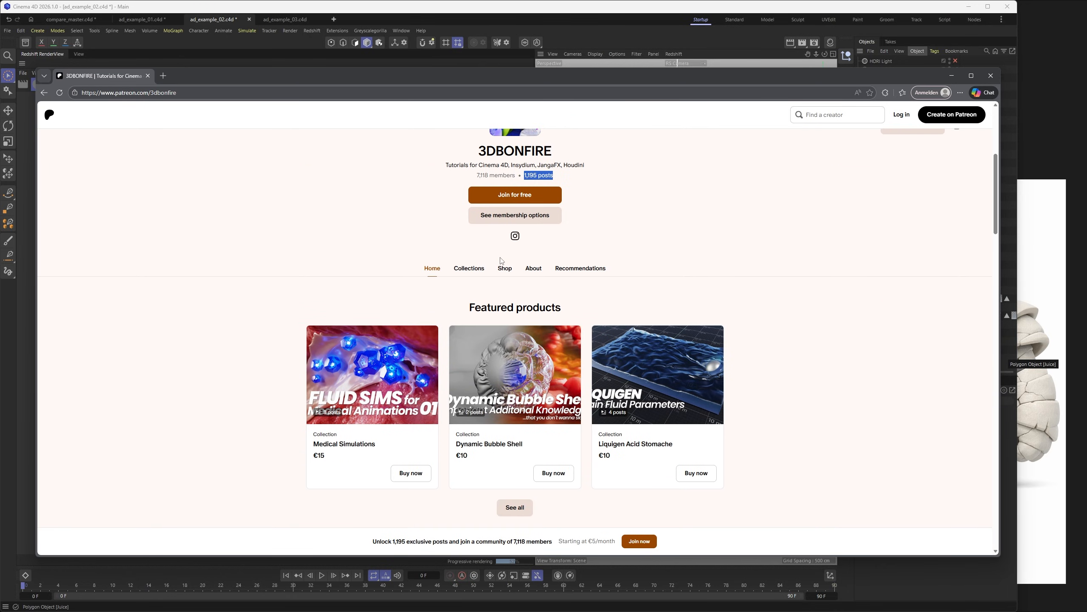
pyautogui.scroll(3, 613, 281)
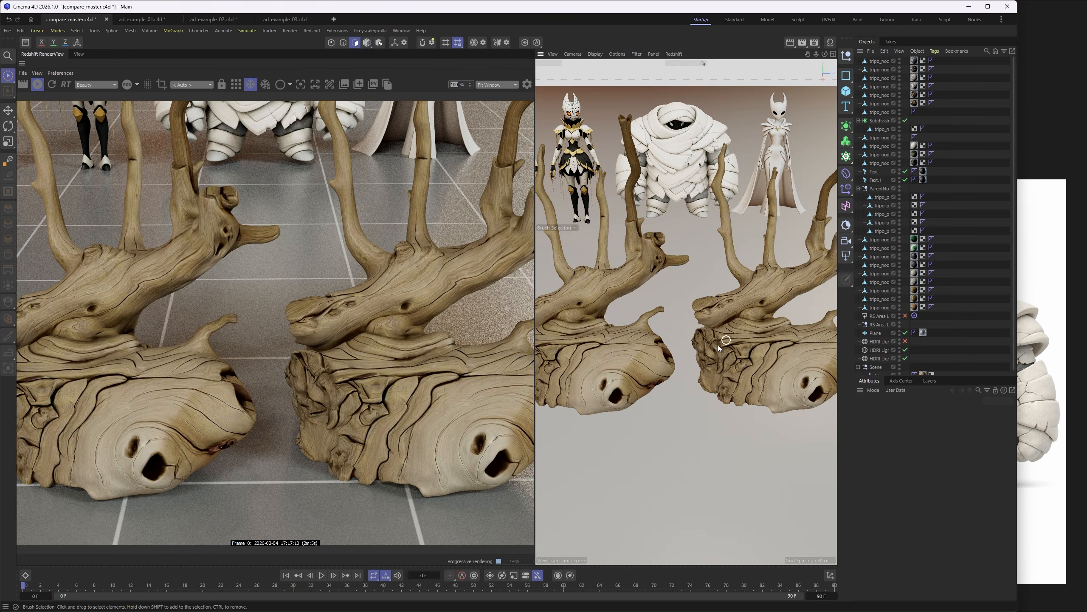
# - Return to compare_master.c4d in Cinema 4D and look from the gnarled driftwood across to the two Corinthian columns
pyautogui.keyDown('alt'); pyautogui.moveTo(718, 345); pyautogui.dragTo(686, 328); pyautogui.keyUp('alt')
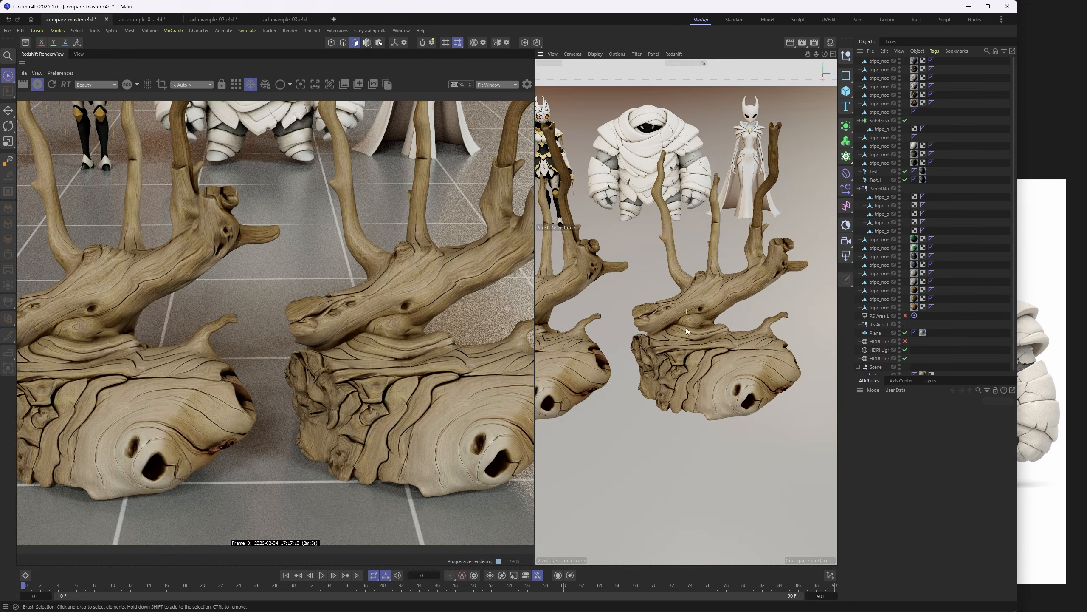
pyautogui.scroll(-5, 681, 315)
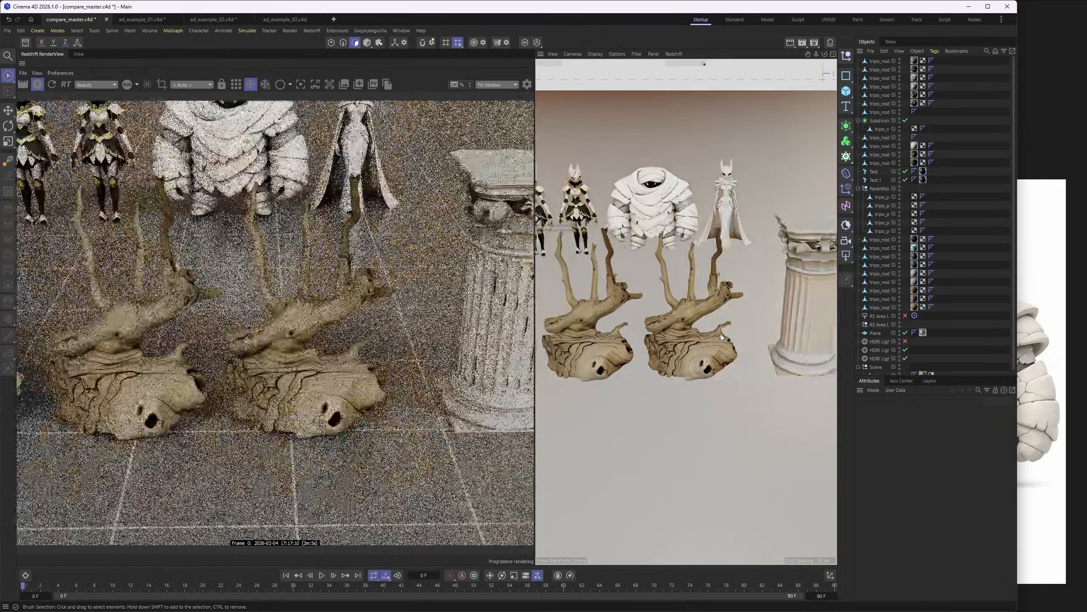
pyautogui.keyDown('alt'); pyautogui.moveTo(721, 335); pyautogui.dragTo(598, 324, button='middle'); pyautogui.keyUp('alt')
pyautogui.keyDown('alt'); pyautogui.moveTo(668, 336); pyautogui.dragTo(690, 293); pyautogui.keyUp('alt')
pyautogui.scroll(5, 690, 291)
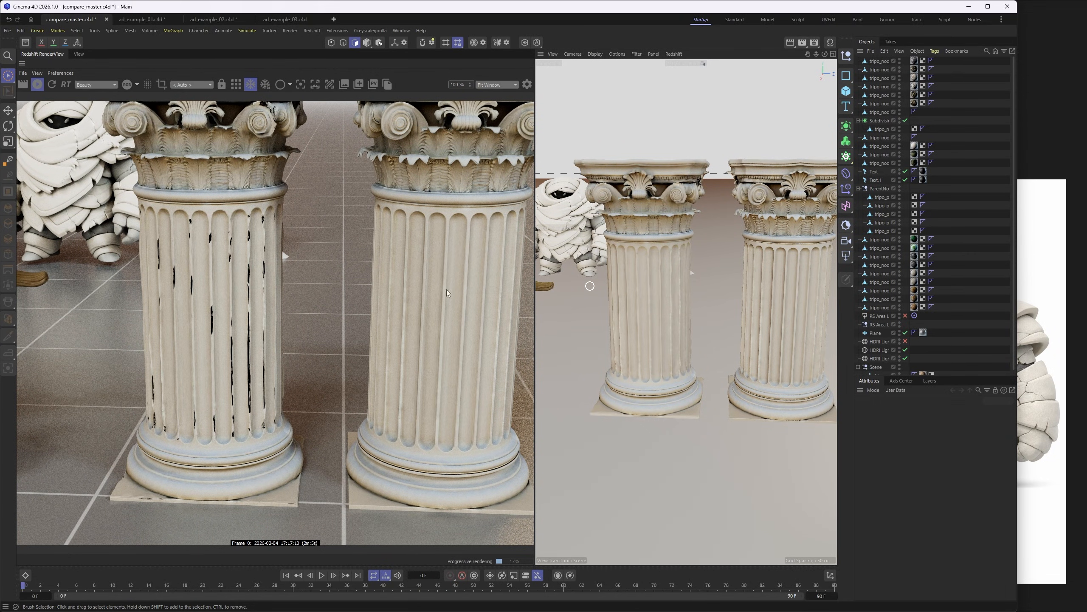
pyautogui.keyDown('alt'); pyautogui.moveTo(752, 285); pyautogui.dragTo(700, 274, button='middle'); pyautogui.keyUp('alt')
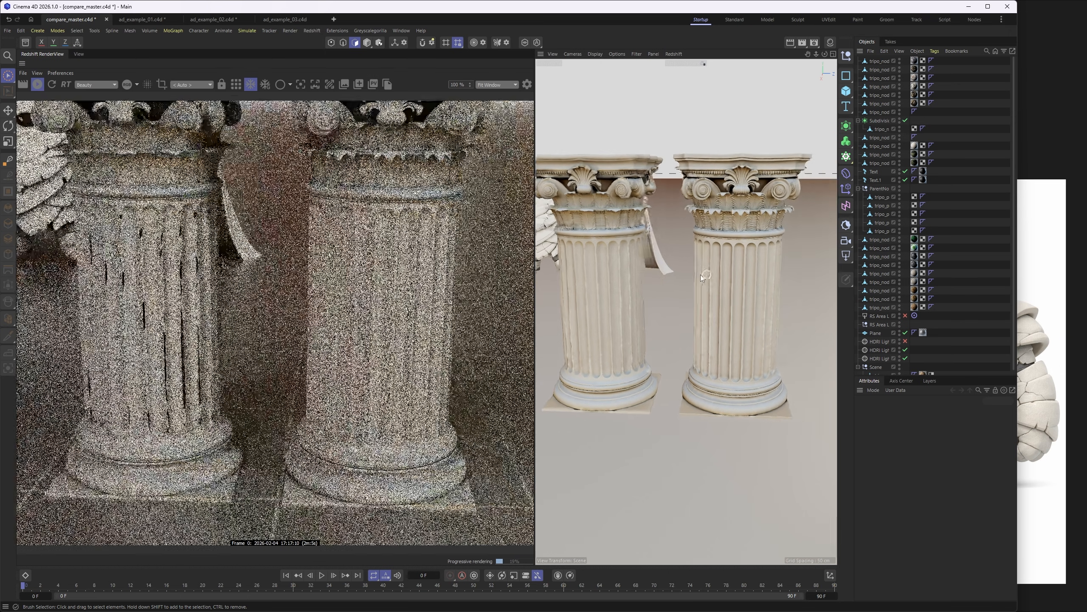
pyautogui.scroll(-5, 701, 214)
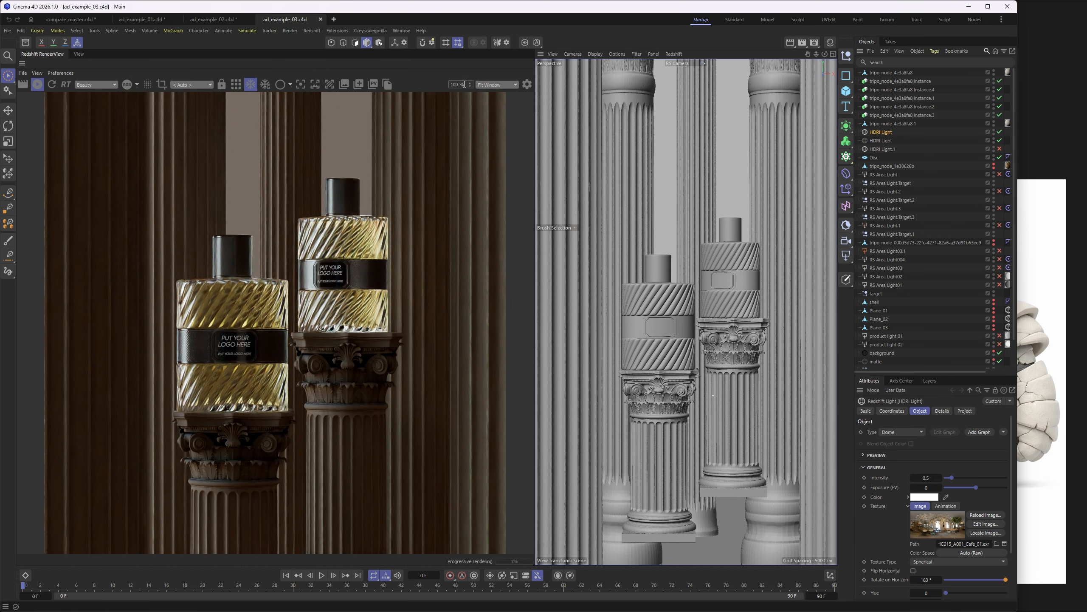
# - Switch to ad_example_03.c4d and examine how the columns and the disc-shaped RS Area Light are arranged around the perfume bottles
pyautogui.scroll(-1, 290, 146)
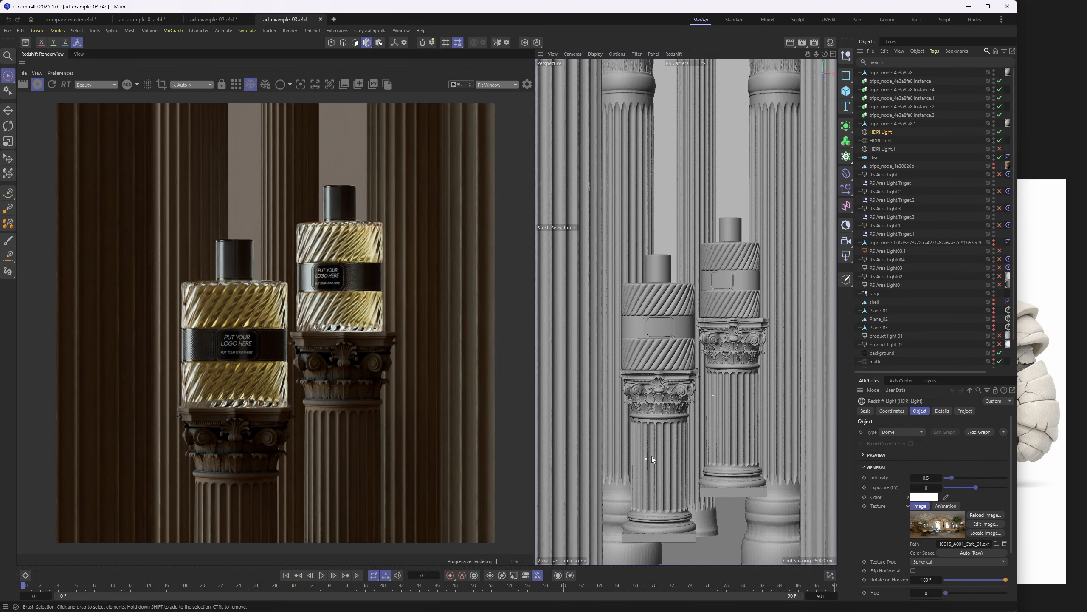
pyautogui.click(660, 403)
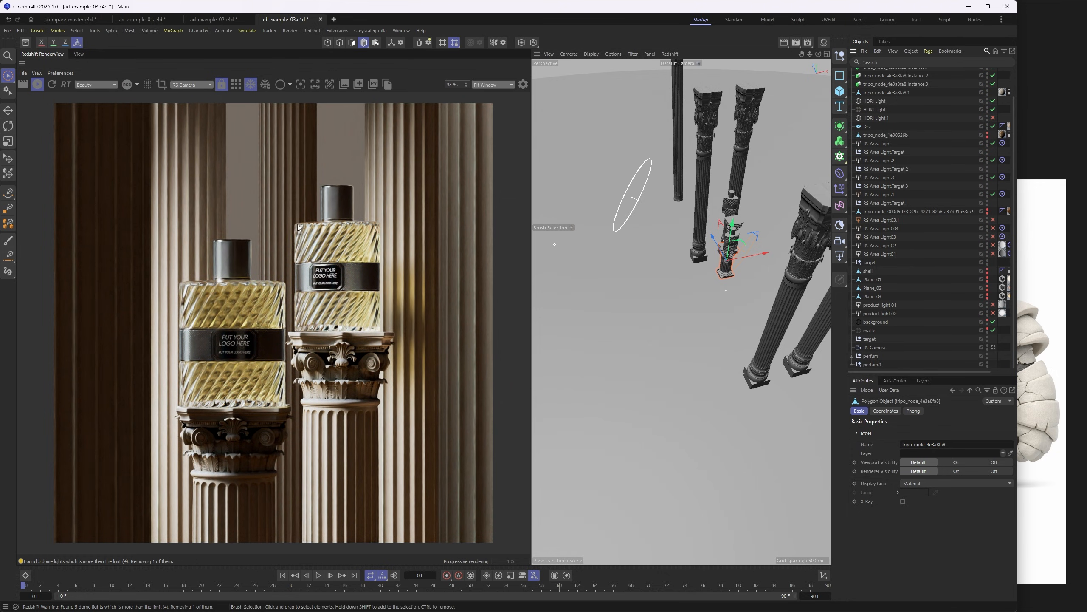
pyautogui.keyDown('alt'); pyautogui.moveTo(716, 235); pyautogui.dragTo(681, 262); pyautogui.keyUp('alt')
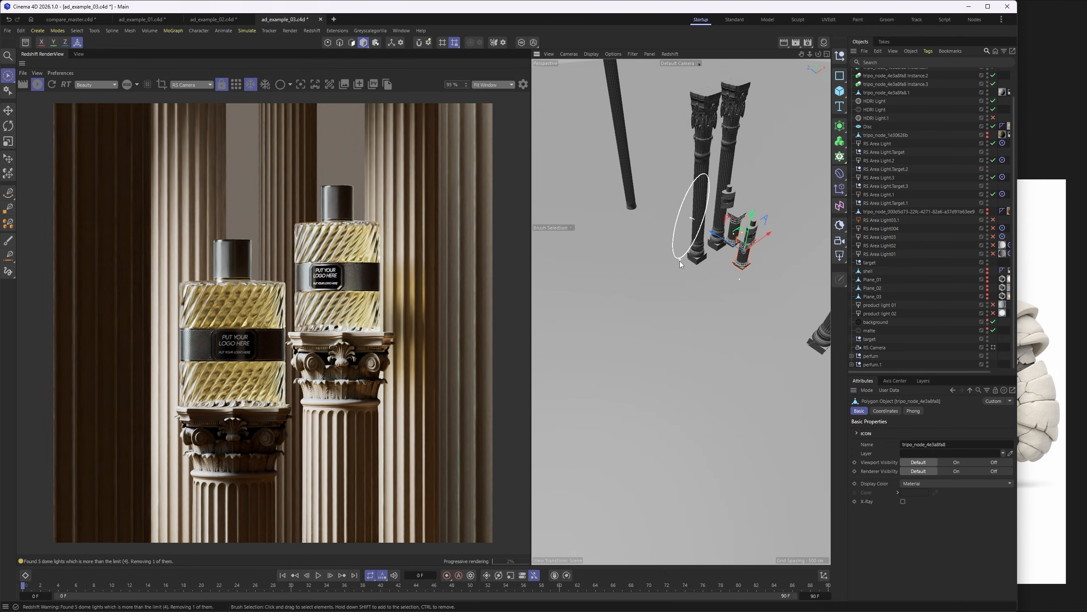
pyautogui.click(677, 258)
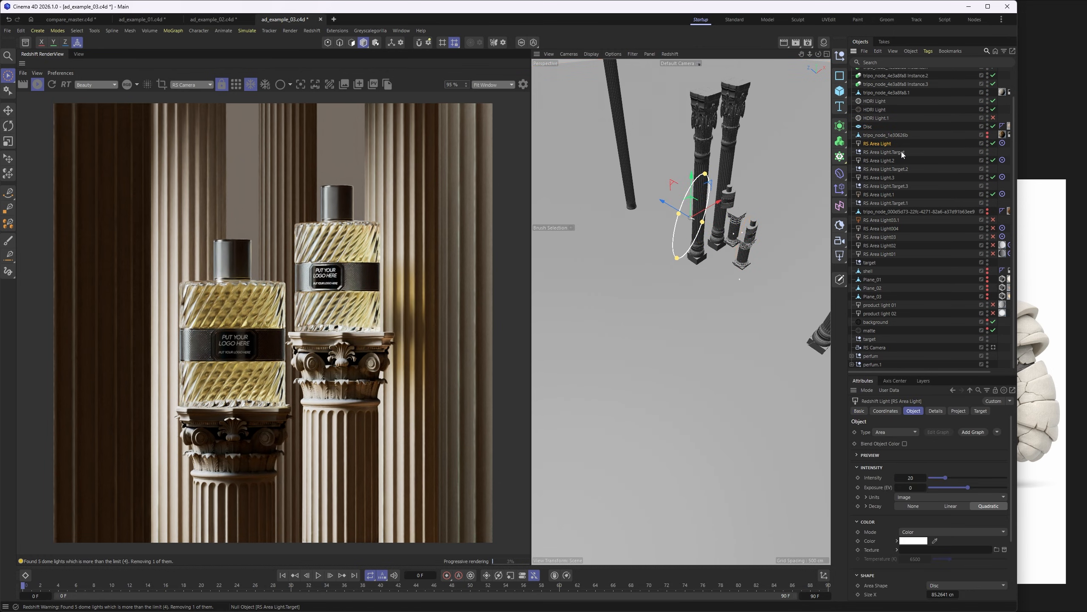
pyautogui.moveTo(885, 149); pyautogui.dragTo(882, 152)
pyautogui.keyDown('alt'); pyautogui.moveTo(696, 223); pyautogui.dragTo(685, 195); pyautogui.keyUp('alt')
pyautogui.keyDown('alt'); pyautogui.moveTo(686, 202); pyautogui.dragTo(652, 242); pyautogui.keyUp('alt')
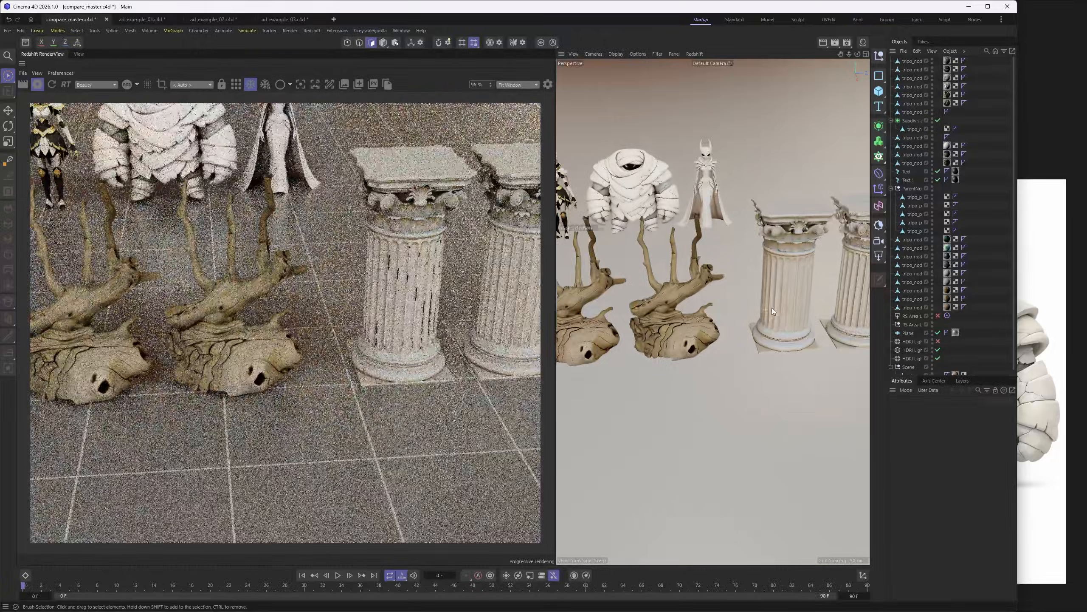
pyautogui.keyDown('alt'); pyautogui.moveTo(728, 257); pyautogui.dragTo(610, 192); pyautogui.keyUp('alt')
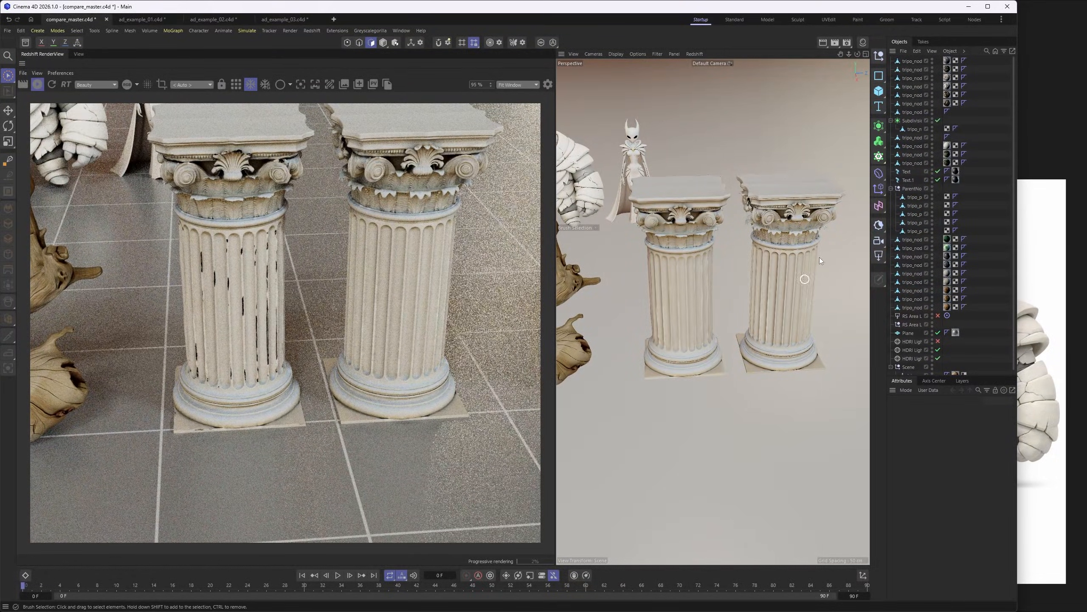
# - Return to compare_master.c4d and examine the intact column up close, from its fluted shaft to the acanthus leaves and scrolls of its capital
pyautogui.keyDown('alt'); pyautogui.moveTo(773, 272); pyautogui.dragTo(672, 281, button='middle'); pyautogui.keyUp('alt')
pyautogui.keyDown('alt'); pyautogui.moveTo(672, 281); pyautogui.dragTo(747, 244, button='right'); pyautogui.keyUp('alt')
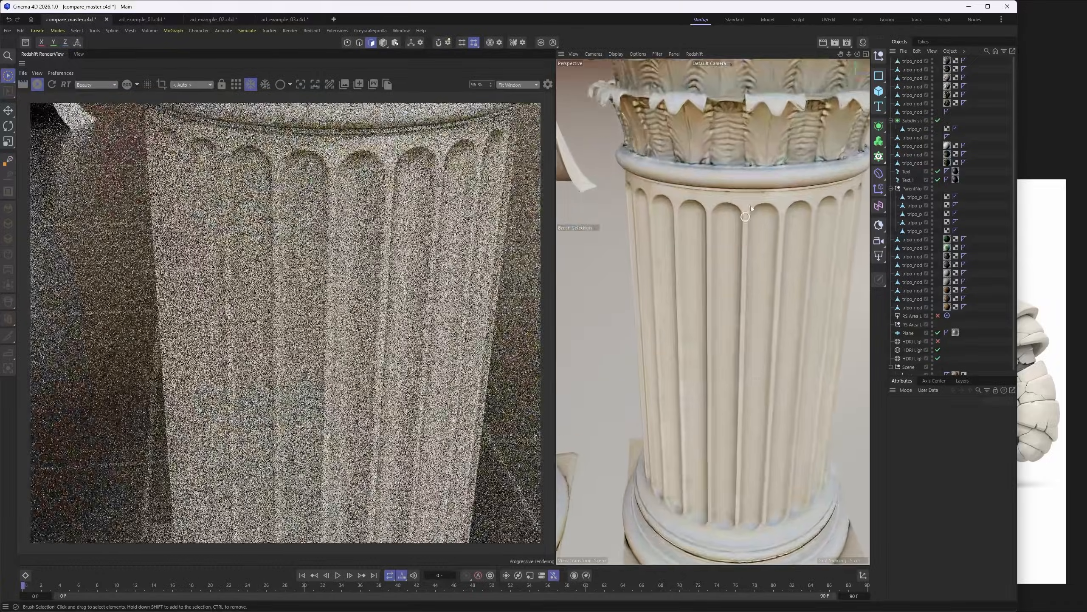
pyautogui.keyDown('alt'); pyautogui.moveTo(732, 111); pyautogui.dragTo(729, 227, button='middle'); pyautogui.keyUp('alt')
pyautogui.keyDown('alt'); pyautogui.moveTo(729, 227); pyautogui.dragTo(750, 236, button='right'); pyautogui.keyUp('alt')
pyautogui.keyDown('alt'); pyautogui.moveTo(750, 237); pyautogui.dragTo(722, 208); pyautogui.keyUp('alt')
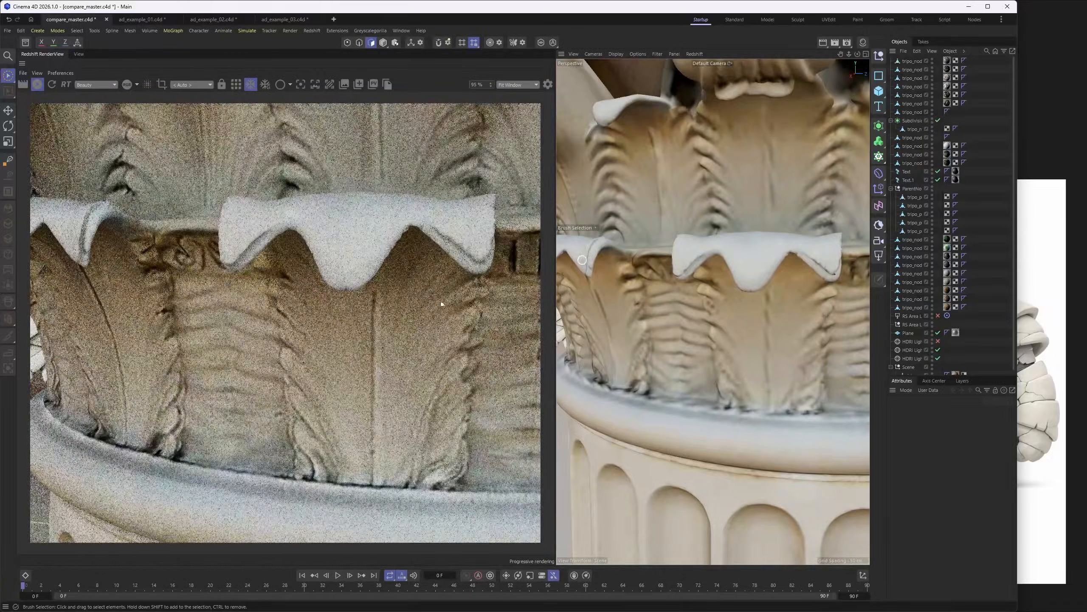
pyautogui.keyDown('alt'); pyautogui.moveTo(804, 298); pyautogui.dragTo(756, 285, button='right'); pyautogui.keyUp('alt')
pyautogui.keyDown('alt'); pyautogui.moveTo(756, 268); pyautogui.dragTo(717, 275); pyautogui.keyUp('alt')
pyautogui.keyDown('alt'); pyautogui.moveTo(786, 274); pyautogui.dragTo(741, 262, button='right'); pyautogui.keyUp('alt')
pyautogui.keyDown('alt'); pyautogui.moveTo(741, 261); pyautogui.dragTo(716, 258); pyautogui.keyUp('alt')
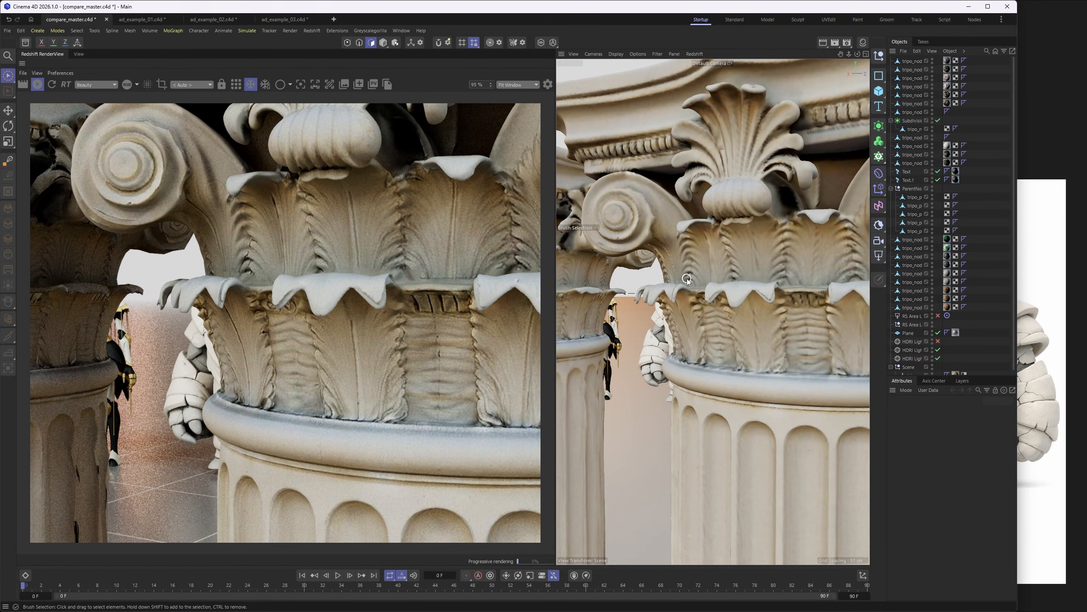
pyautogui.keyDown('alt'); pyautogui.moveTo(757, 301); pyautogui.dragTo(762, 373, button='right'); pyautogui.keyUp('alt')
pyautogui.keyDown('alt'); pyautogui.moveTo(762, 373); pyautogui.dragTo(731, 334, button='middle'); pyautogui.keyUp('alt')
pyautogui.keyDown('alt'); pyautogui.moveTo(727, 322); pyautogui.dragTo(704, 271, button='right'); pyautogui.keyUp('alt')
pyautogui.keyDown('alt'); pyautogui.moveTo(711, 269); pyautogui.dragTo(764, 306); pyautogui.keyUp('alt')
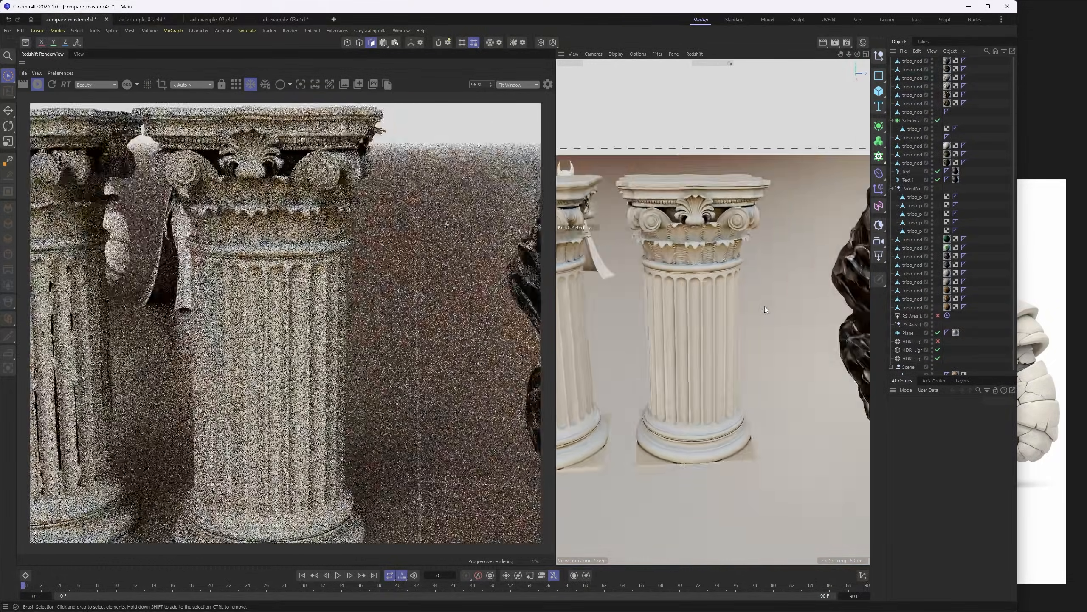
# - Look along the row of models from the columns past the black rocks and green gemstones to the "generate in parts" objects
pyautogui.keyDown('alt'); pyautogui.moveTo(808, 285); pyautogui.dragTo(677, 288, button='middle'); pyautogui.keyUp('alt')
pyautogui.keyDown('alt'); pyautogui.moveTo(743, 295); pyautogui.dragTo(711, 279, button='right'); pyautogui.keyUp('alt')
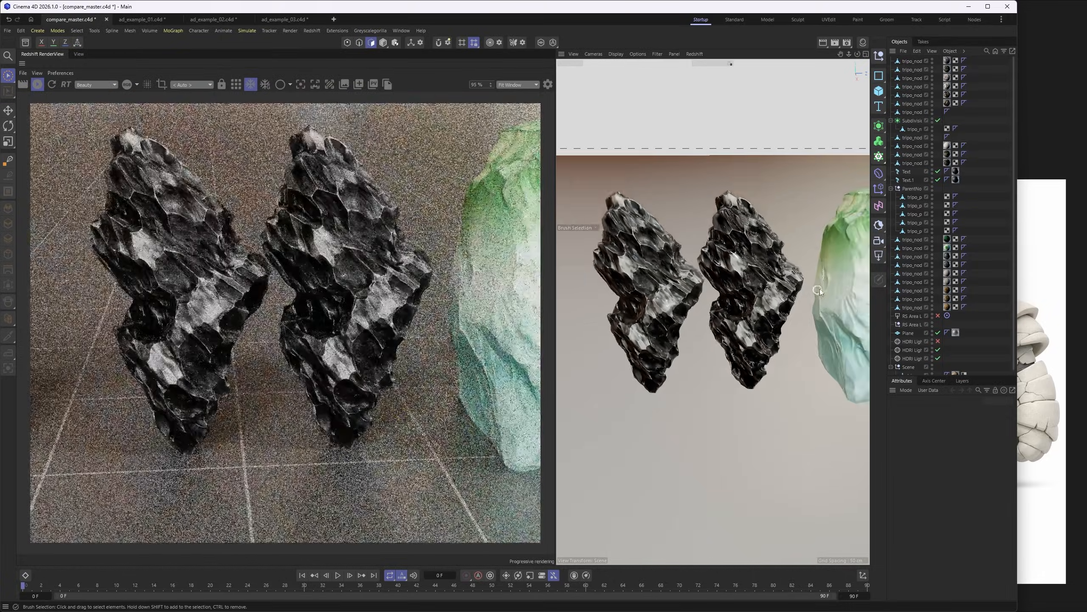
pyautogui.keyDown('alt'); pyautogui.moveTo(813, 286); pyautogui.dragTo(671, 283, button='middle'); pyautogui.keyUp('alt')
pyautogui.keyDown('alt'); pyautogui.moveTo(769, 283); pyautogui.dragTo(665, 281, button='middle'); pyautogui.keyUp('alt')
pyautogui.keyDown('alt'); pyautogui.moveTo(786, 289); pyautogui.dragTo(745, 276, button='right'); pyautogui.keyUp('alt')
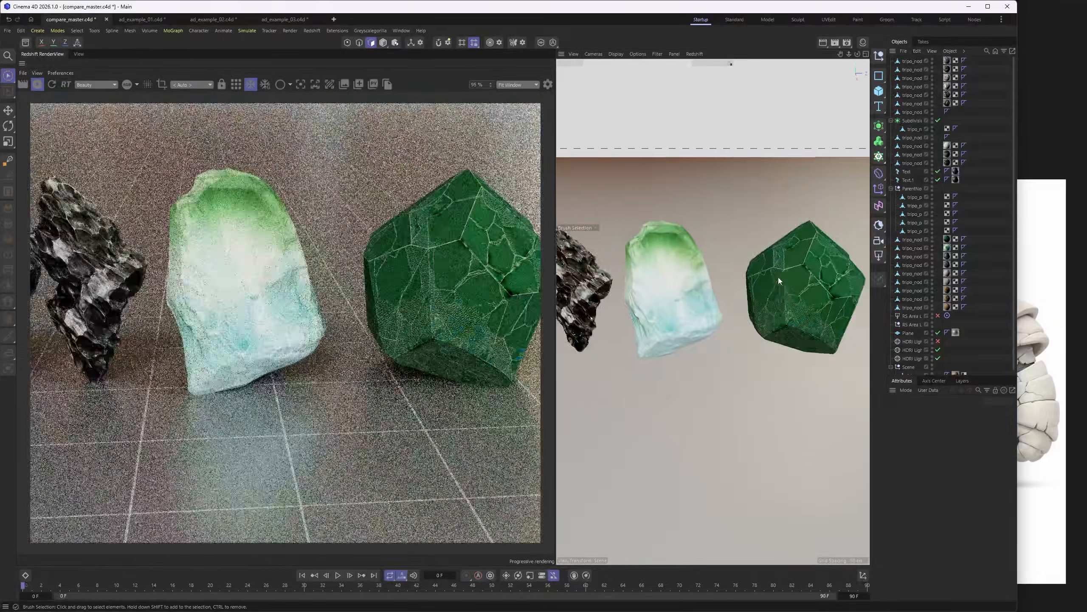
pyautogui.keyDown('alt'); pyautogui.moveTo(785, 277); pyautogui.dragTo(648, 279, button='middle'); pyautogui.keyUp('alt')
pyautogui.keyDown('alt'); pyautogui.moveTo(817, 304); pyautogui.dragTo(663, 300, button='middle'); pyautogui.keyUp('alt')
pyautogui.keyDown('alt'); pyautogui.moveTo(811, 291); pyautogui.dragTo(786, 292, button='right'); pyautogui.keyUp('alt')
pyautogui.moveTo(807, 296)
pyautogui.keyDown('alt'); pyautogui.mouseDown(button='middle')
pyautogui.moveTo(677, 300)
pyautogui.moveTo(787, 299)
pyautogui.mouseUp(button='middle'); pyautogui.keyUp('alt')
pyautogui.moveTo(723, 300)
pyautogui.keyDown('alt'); pyautogui.mouseDown(button='right')
pyautogui.moveTo(769, 314)
pyautogui.moveTo(739, 286)
pyautogui.mouseUp(button='right'); pyautogui.keyUp('alt')
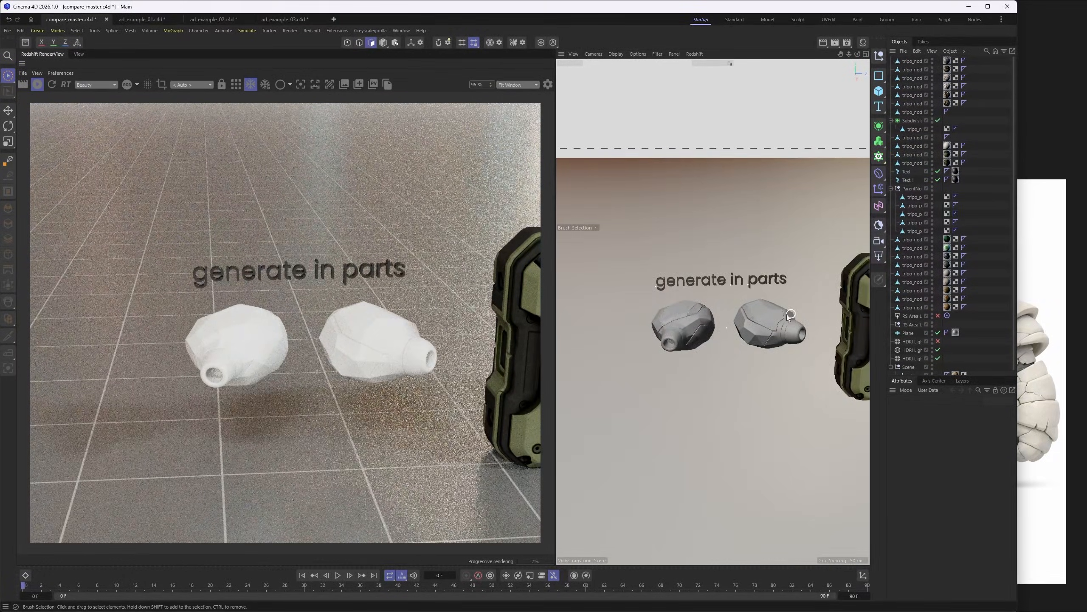
# - Look from the "generate in parts" objects to the two green rugged cases and examine their front faces
pyautogui.keyDown('alt'); pyautogui.moveTo(788, 315); pyautogui.dragTo(698, 308, button='middle'); pyautogui.keyUp('alt')
pyautogui.keyDown('alt'); pyautogui.moveTo(842, 302); pyautogui.dragTo(728, 301, button='middle'); pyautogui.keyUp('alt')
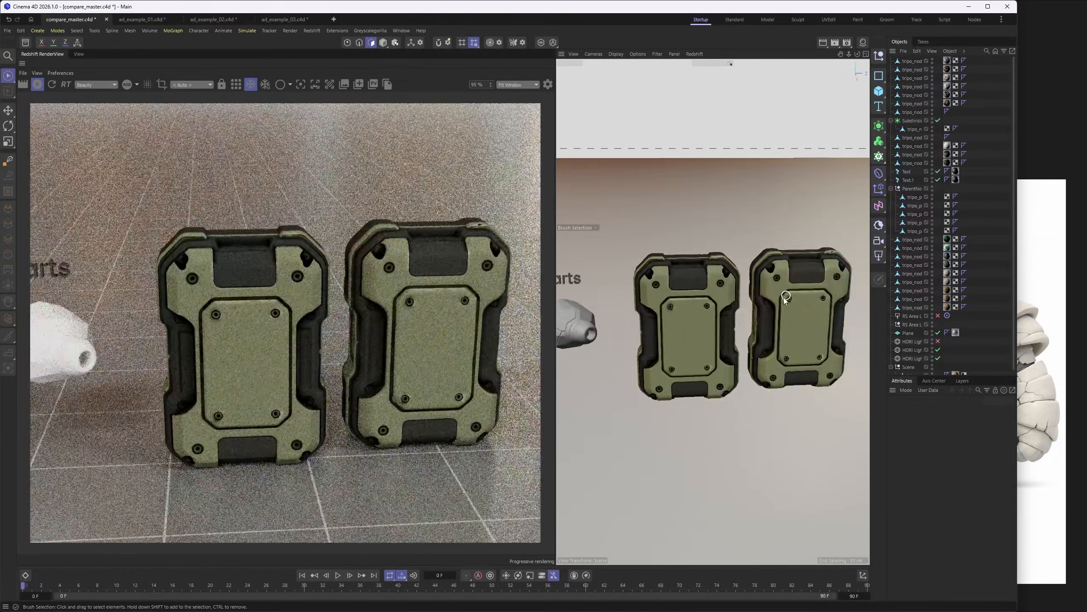
pyautogui.keyDown('alt'); pyautogui.moveTo(785, 299); pyautogui.dragTo(769, 310, button='right'); pyautogui.keyUp('alt')
pyautogui.keyDown('alt'); pyautogui.moveTo(802, 309); pyautogui.dragTo(830, 316); pyautogui.keyUp('alt')
pyautogui.keyDown('alt'); pyautogui.moveTo(830, 312); pyautogui.dragTo(723, 315, button='middle'); pyautogui.keyUp('alt')
# - Look along the row from the rugged cases past the cream folded sculpture to the "no texture" models
pyautogui.keyDown('alt'); pyautogui.moveTo(789, 285); pyautogui.dragTo(755, 312, button='right'); pyautogui.keyUp('alt')
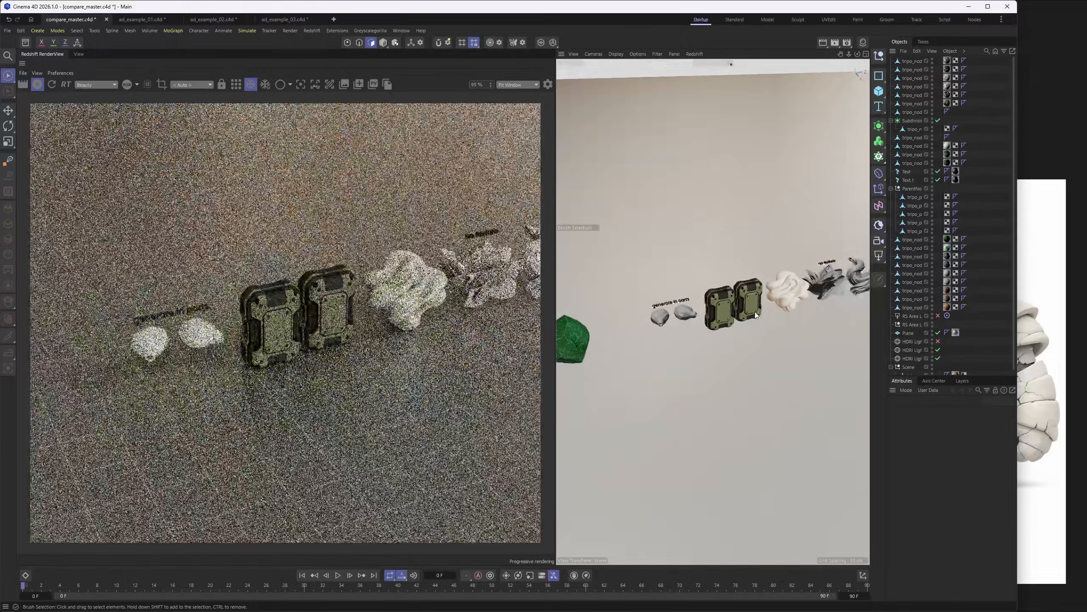
pyautogui.keyDown('alt'); pyautogui.moveTo(755, 315); pyautogui.dragTo(646, 276); pyautogui.keyUp('alt')
pyautogui.keyDown('alt'); pyautogui.moveTo(663, 268); pyautogui.dragTo(676, 284, button='middle'); pyautogui.keyUp('alt')
pyautogui.keyDown('alt'); pyautogui.moveTo(859, 343); pyautogui.dragTo(772, 326, button='middle'); pyautogui.keyUp('alt')
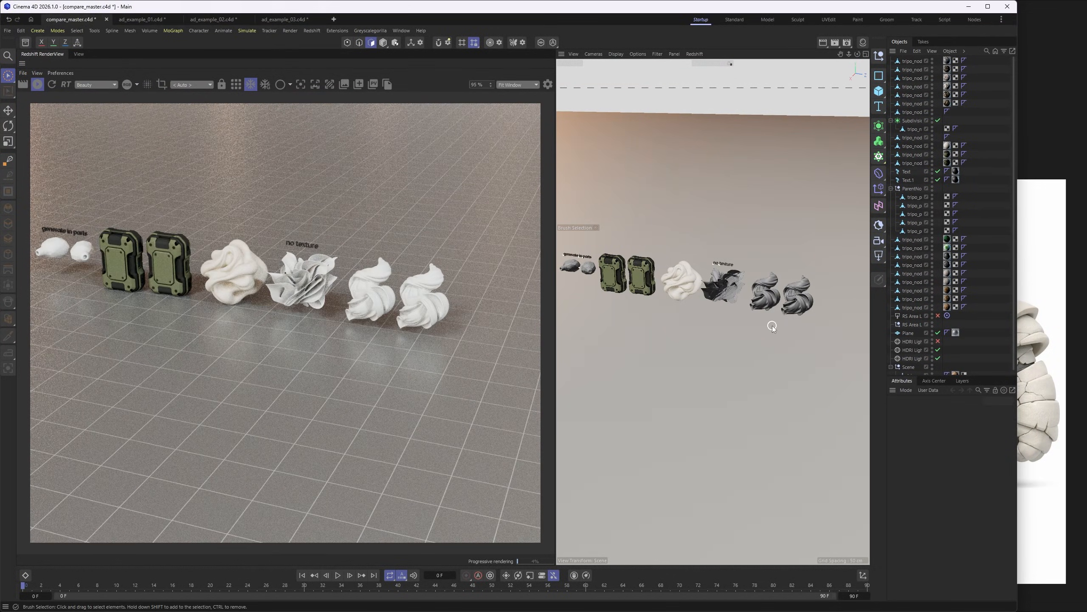
pyautogui.keyDown('alt'); pyautogui.moveTo(630, 284); pyautogui.dragTo(657, 284, button='middle'); pyautogui.keyUp('alt')
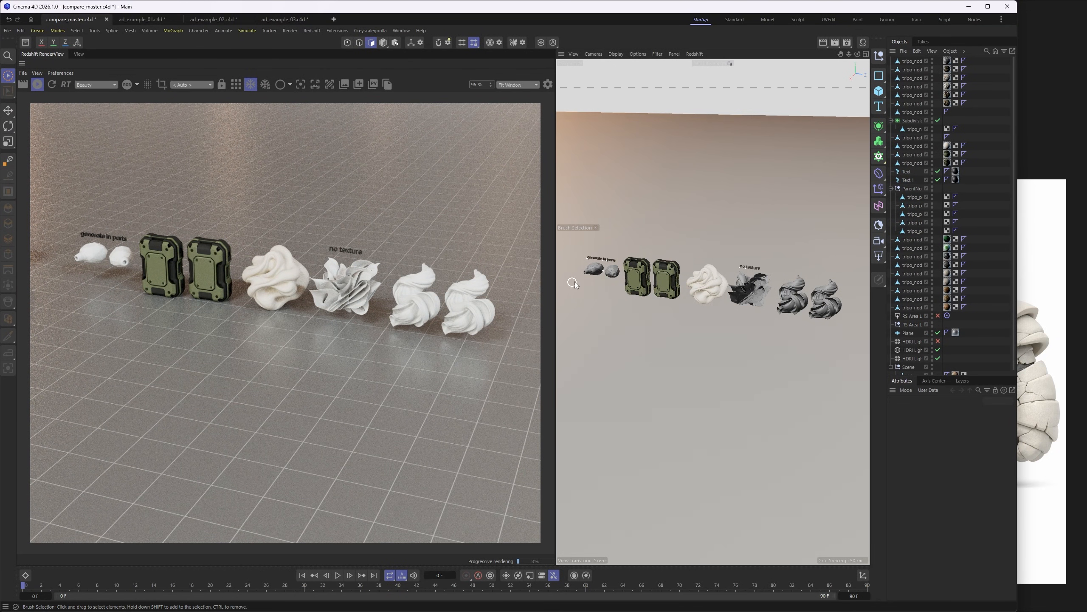
# - Examine the faceted "generate in parts" objects up close, including their part seams and round openings
pyautogui.scroll(10, 573, 282)
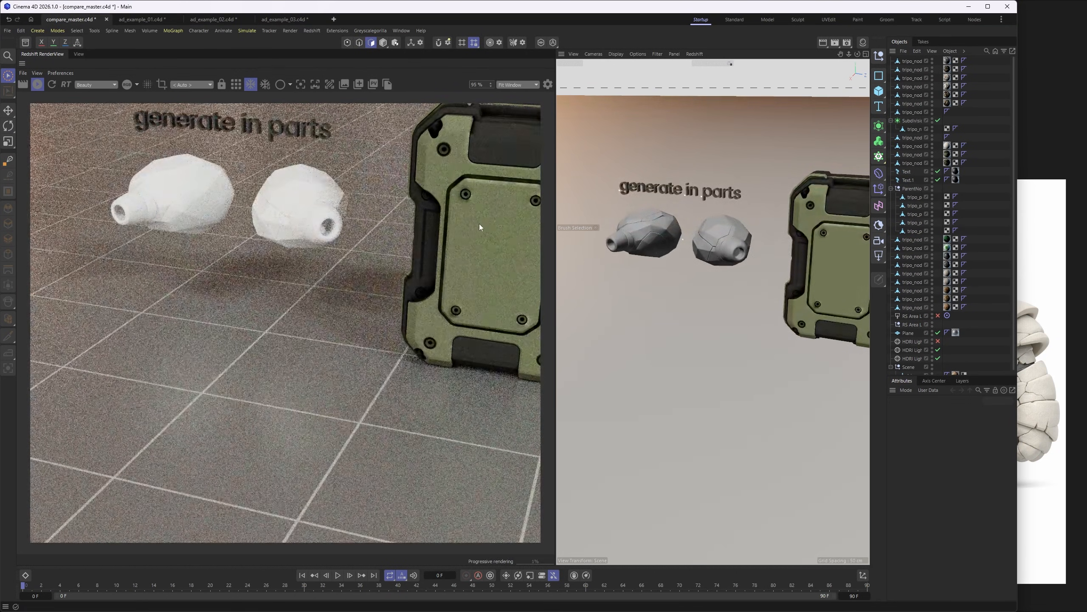
pyautogui.scroll(10, 700, 270)
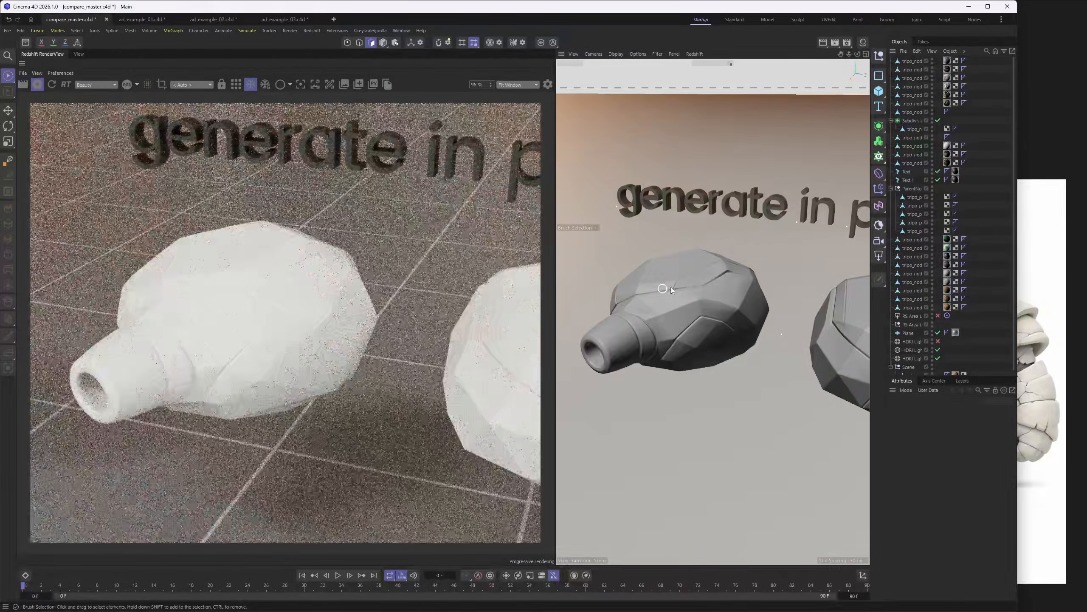
pyautogui.scroll(-3, 671, 291)
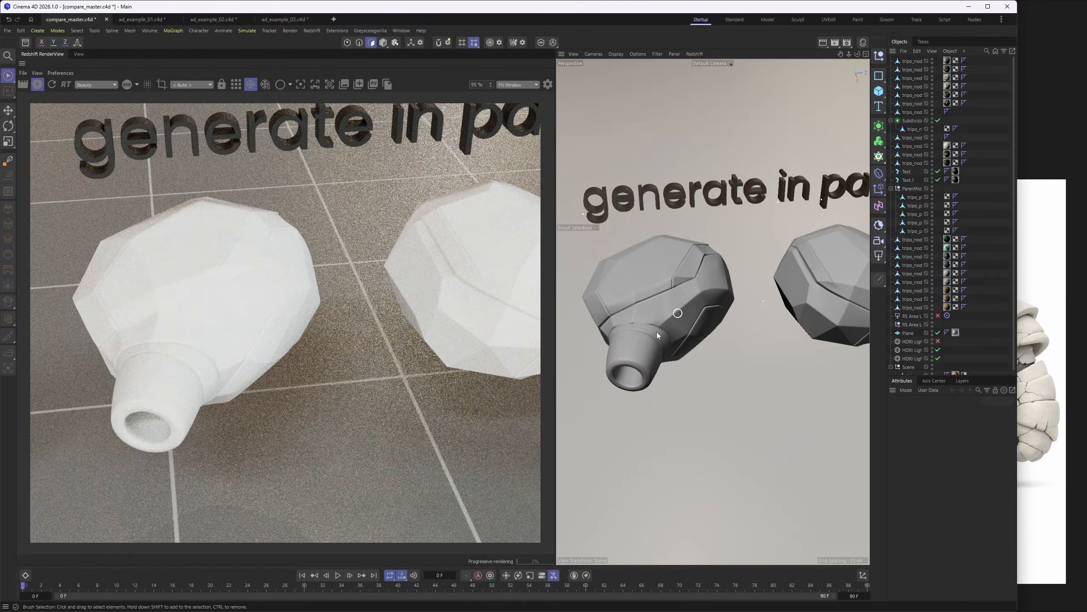
# - View the character models as a group, then inspect the zombie and the chainsaw-wielding figure on their bases
pyautogui.scroll(-15, 651, 333)
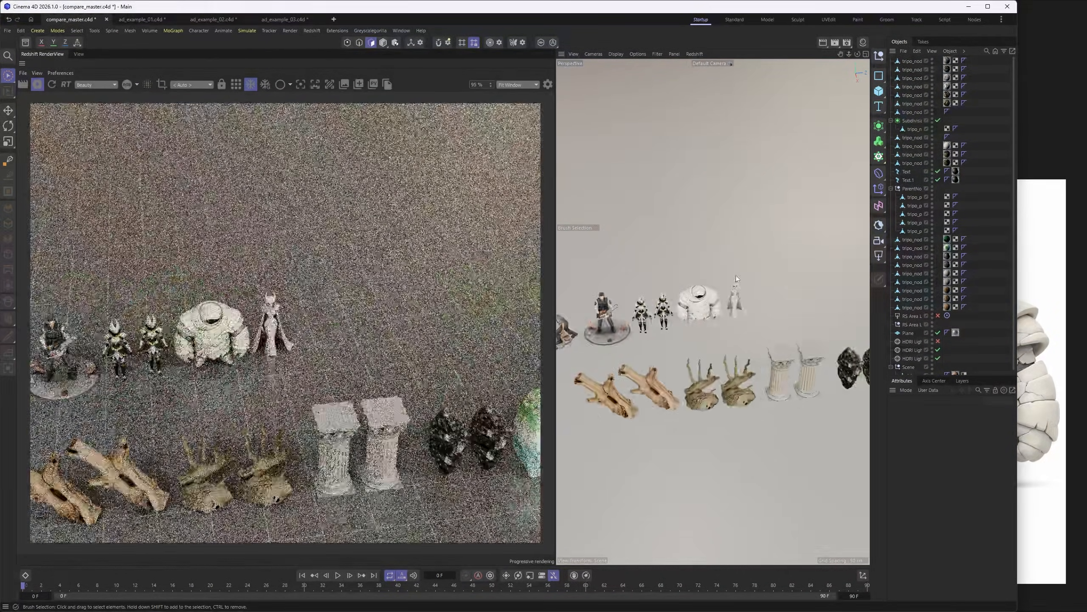
pyautogui.scroll(10, 697, 332)
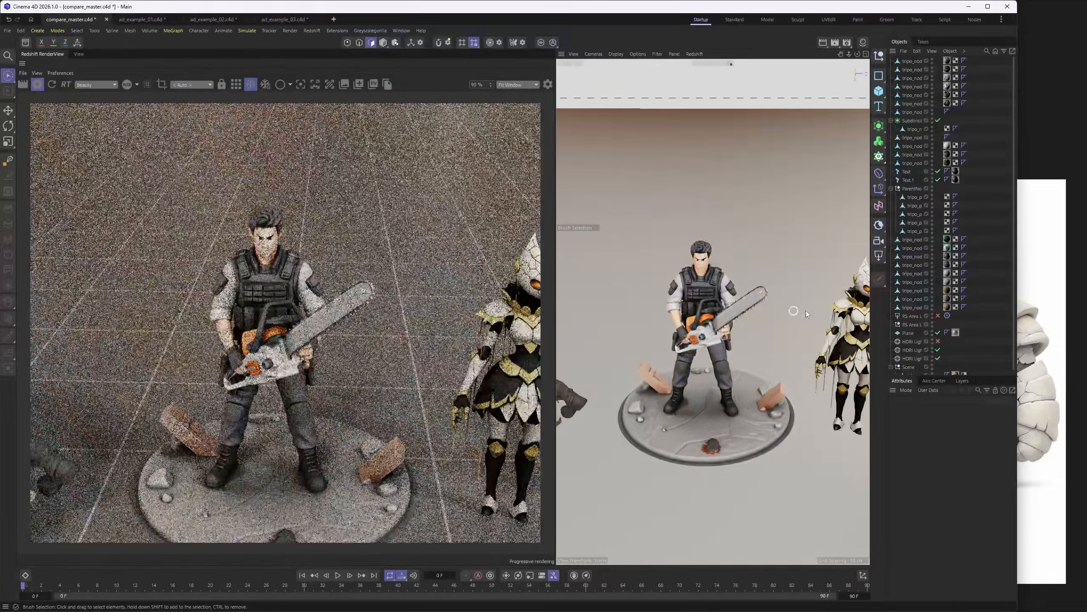
pyautogui.keyDown('alt'); pyautogui.moveTo(805, 310); pyautogui.dragTo(706, 310, button='middle'); pyautogui.keyUp('alt')
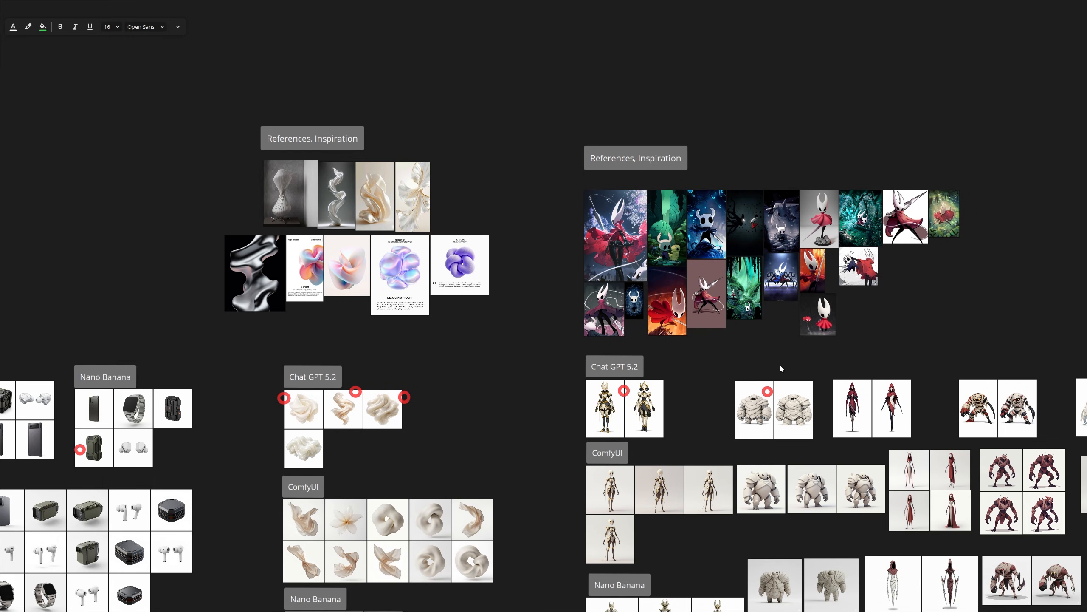
pyautogui.scroll(-2, 780, 365)
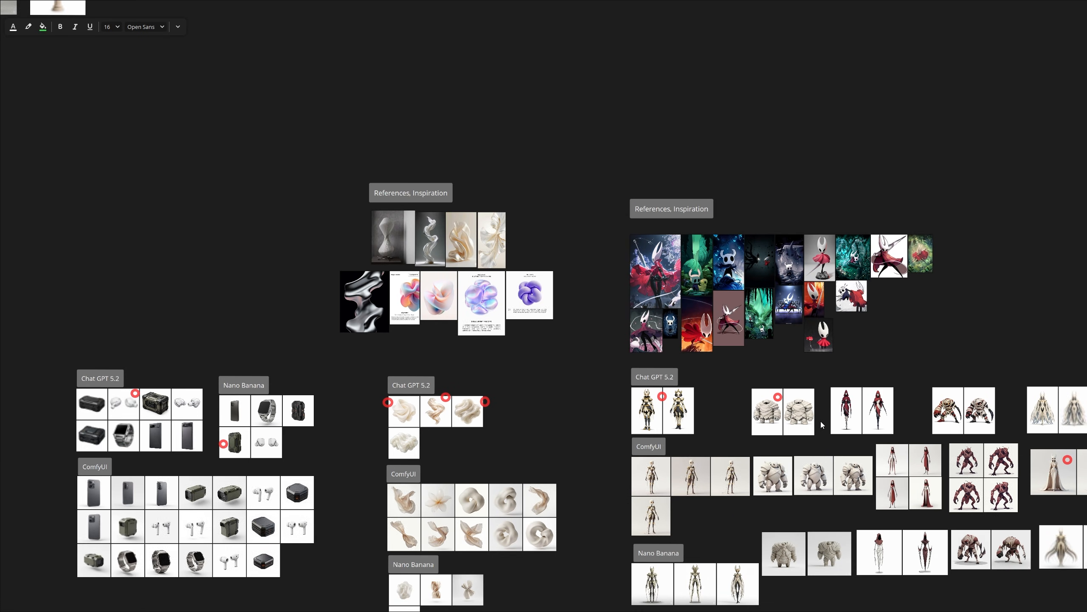
# - Switch to the reference board and look across the Chat GPT 5.2, ComfyUI and Nano Banana image groups
pyautogui.scroll(2, 821, 421)
pyautogui.moveTo(778, 424); pyautogui.dragTo(685, 293, button='middle')
pyautogui.moveTo(383, 356)
pyautogui.mouseDown(button='middle')
pyautogui.moveTo(436, 333)
pyautogui.moveTo(570, 326)
pyautogui.mouseUp(button='middle')
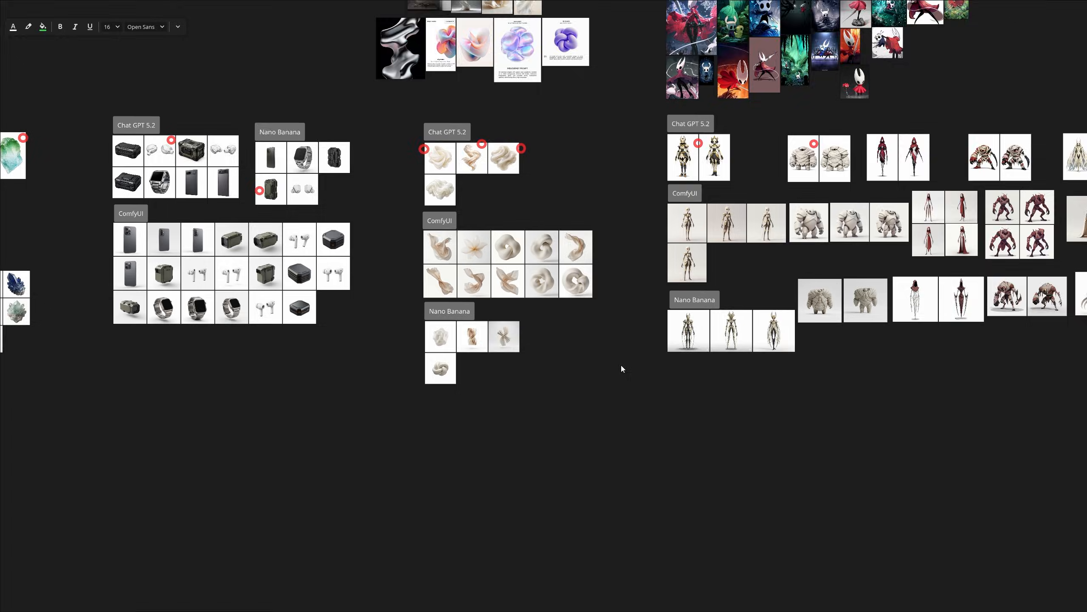
pyautogui.scroll(-3, 622, 366)
pyautogui.moveTo(236, 442)
pyautogui.mouseDown(button='middle')
pyautogui.moveTo(482, 385)
pyautogui.moveTo(632, 321)
pyautogui.mouseUp(button='middle')
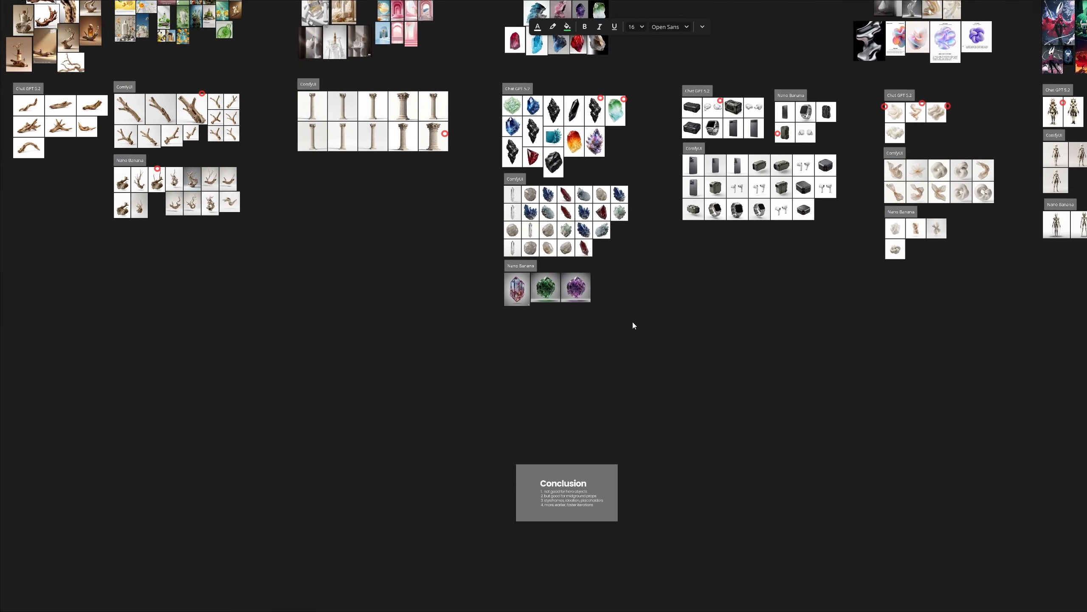
# - Bring up the Conclusion note below the gemstone images and read its four points
pyautogui.moveTo(569, 490); pyautogui.dragTo(564, 380)
pyautogui.scroll(5, 564, 380)
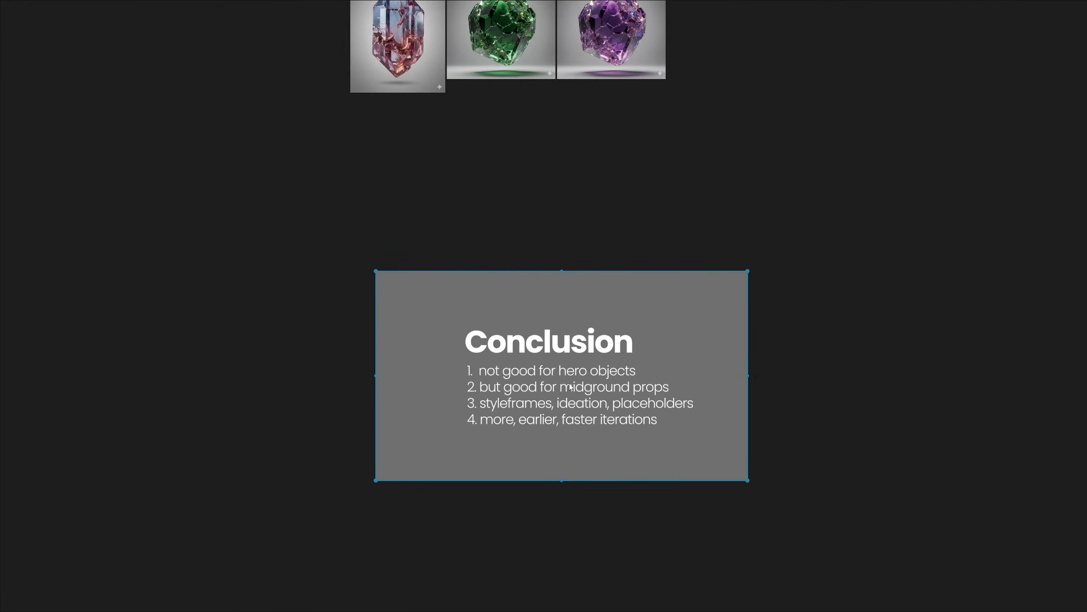
pyautogui.scroll(5, 529, 373)
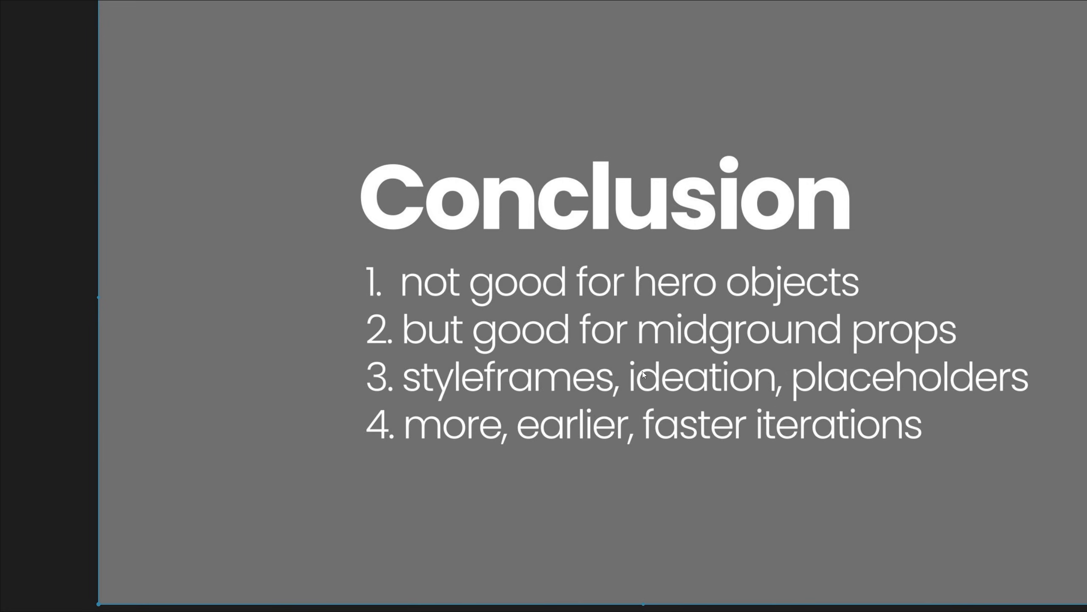